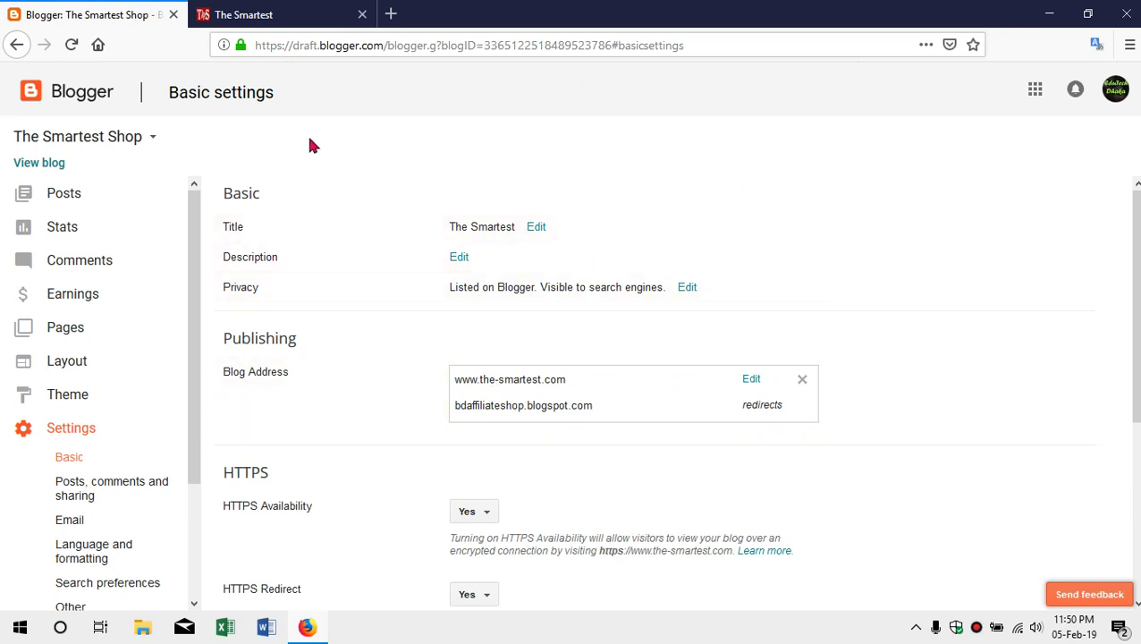
Open the live blog and look through the products on its home page
click(38, 165)
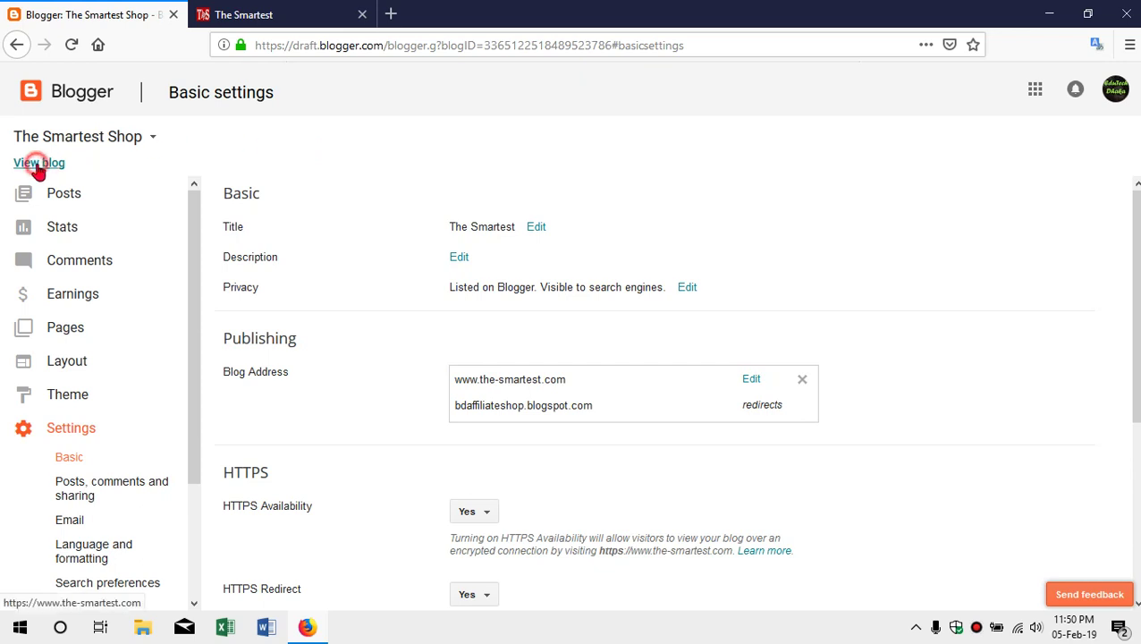
click(549, 15)
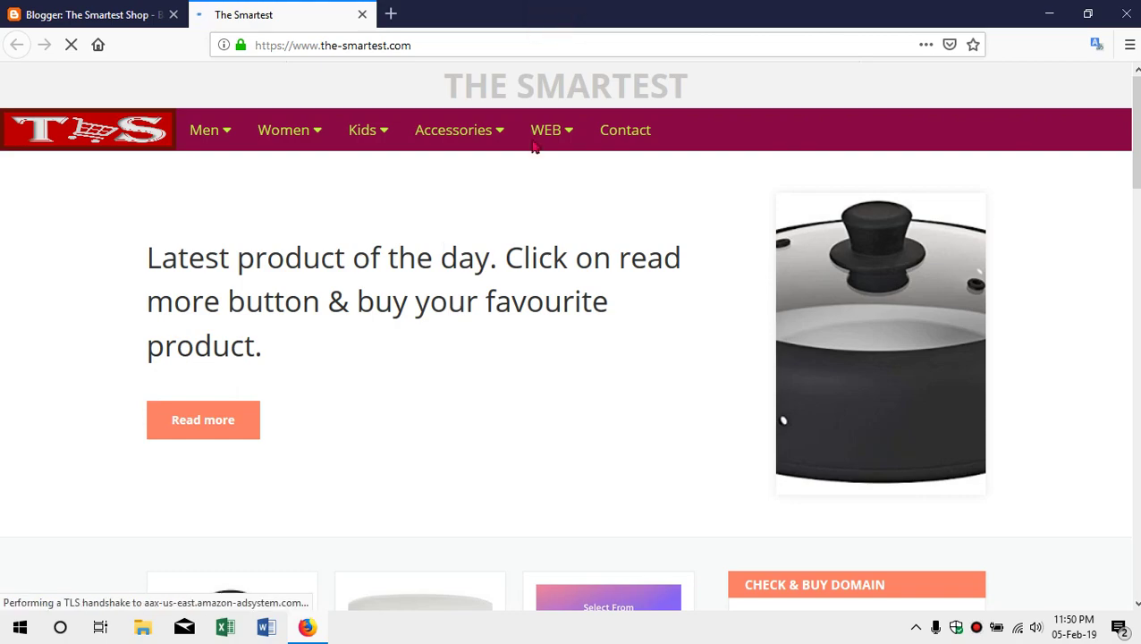
scroll(479, 229, down, 7)
scroll(481, 224, up, 7)
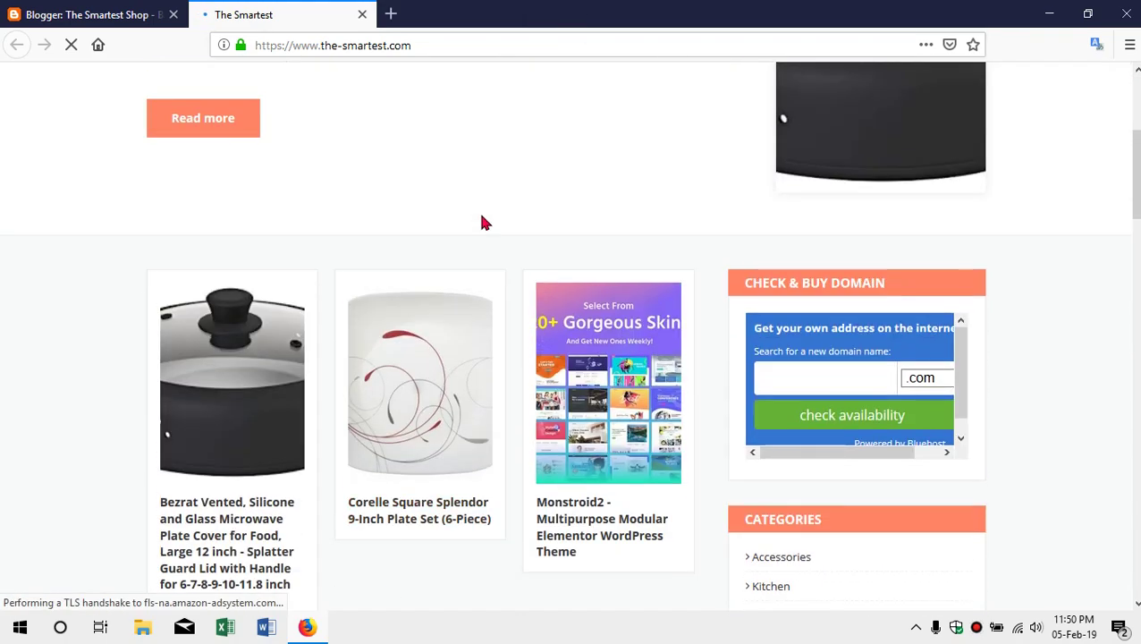
scroll(484, 220, down, 5)
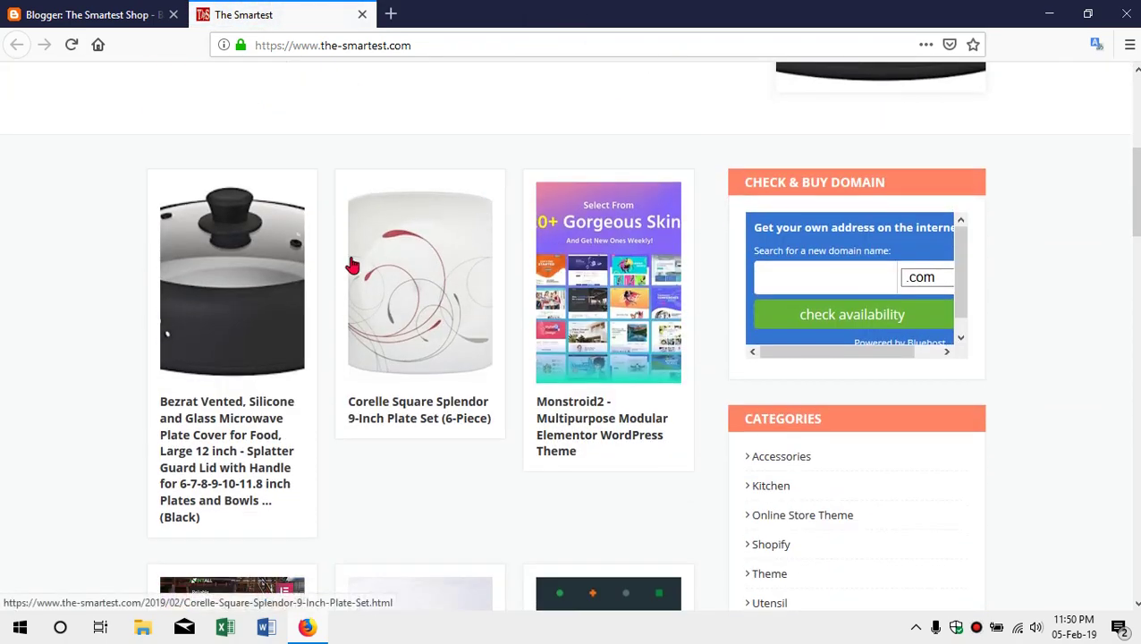
scroll(362, 251, up, 4)
scroll(368, 242, up, 1)
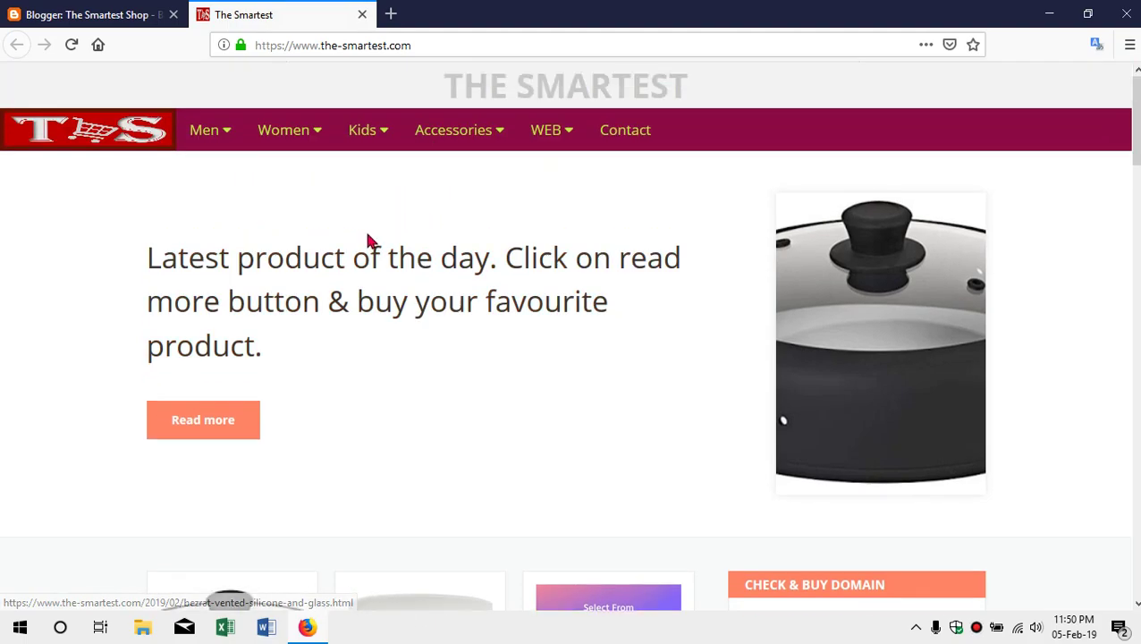
scroll(432, 247, down, 6)
scroll(435, 247, down, 10)
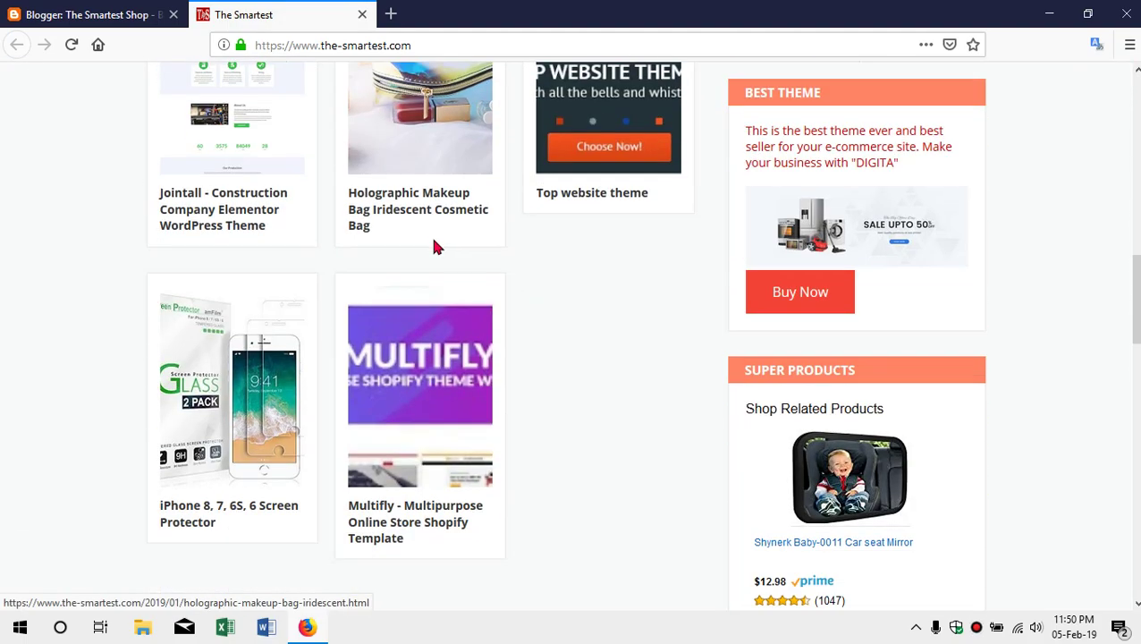
scroll(435, 248, up, 8)
scroll(436, 248, up, 8)
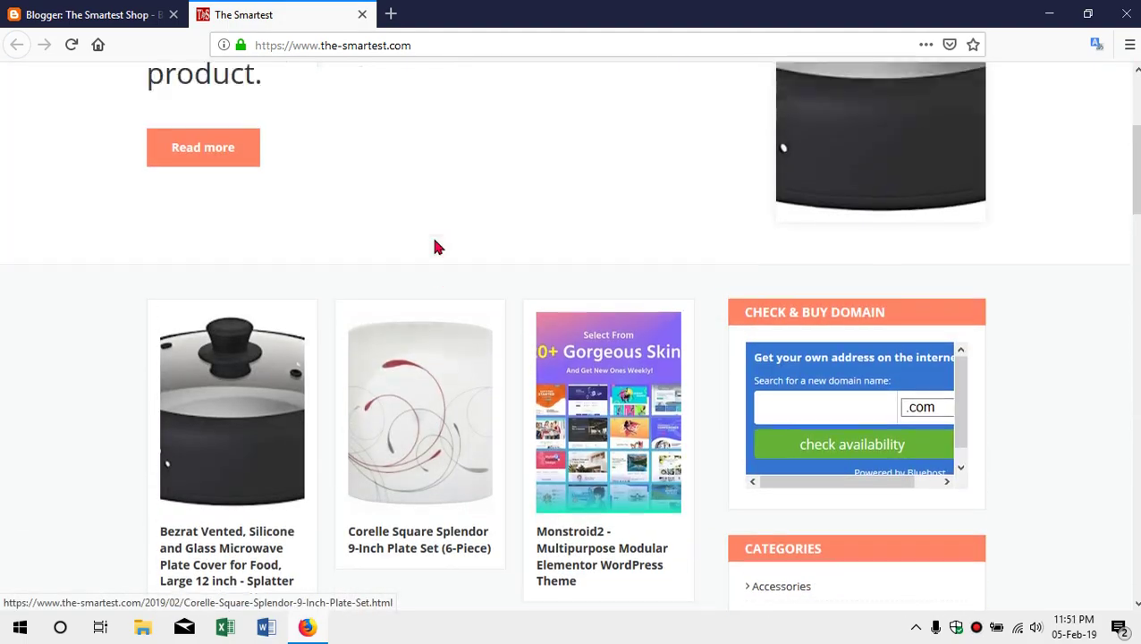
click(116, 20)
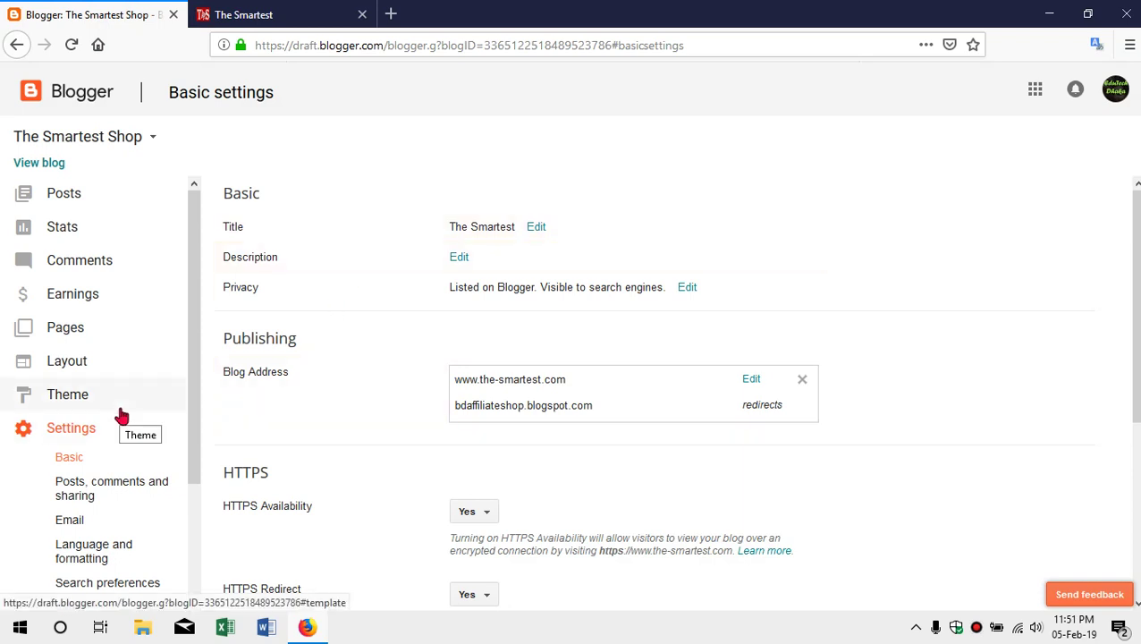
Open the iPhone 8, 7, 6S, 6 Screen Protector post on the live blog and review its page
click(292, 13)
scroll(805, 233, down, 10)
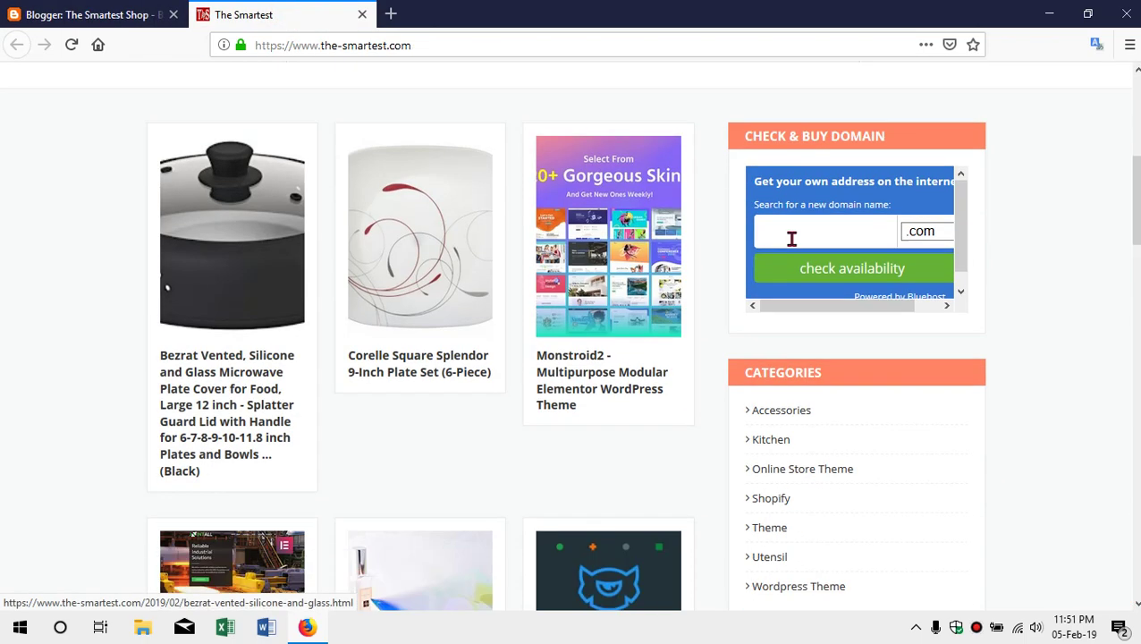
scroll(589, 268, down, 5)
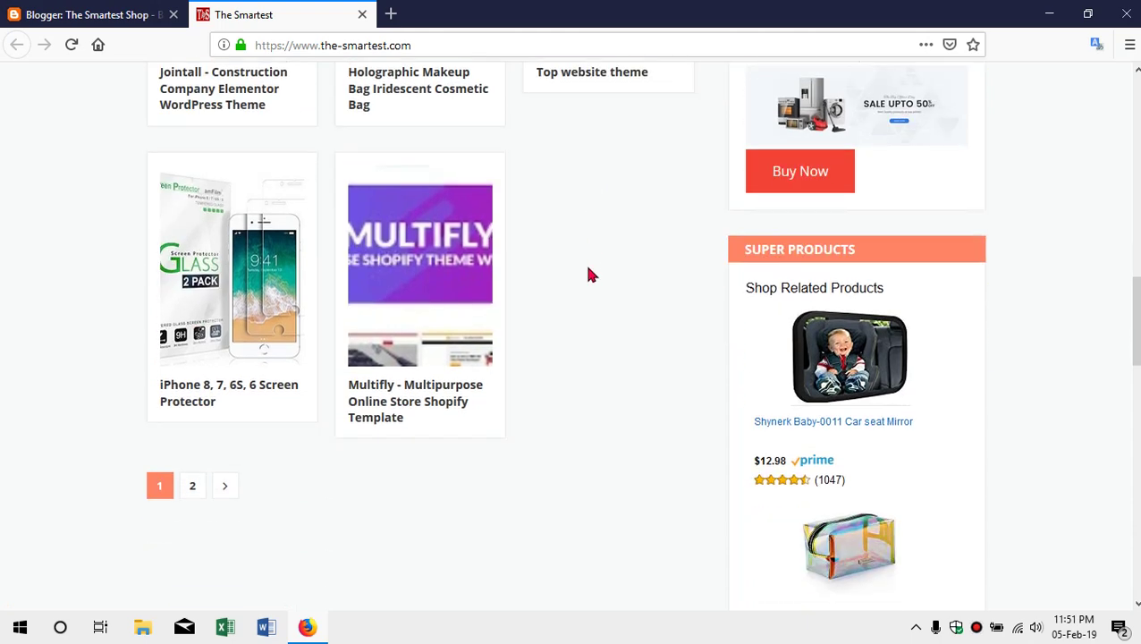
click(265, 189)
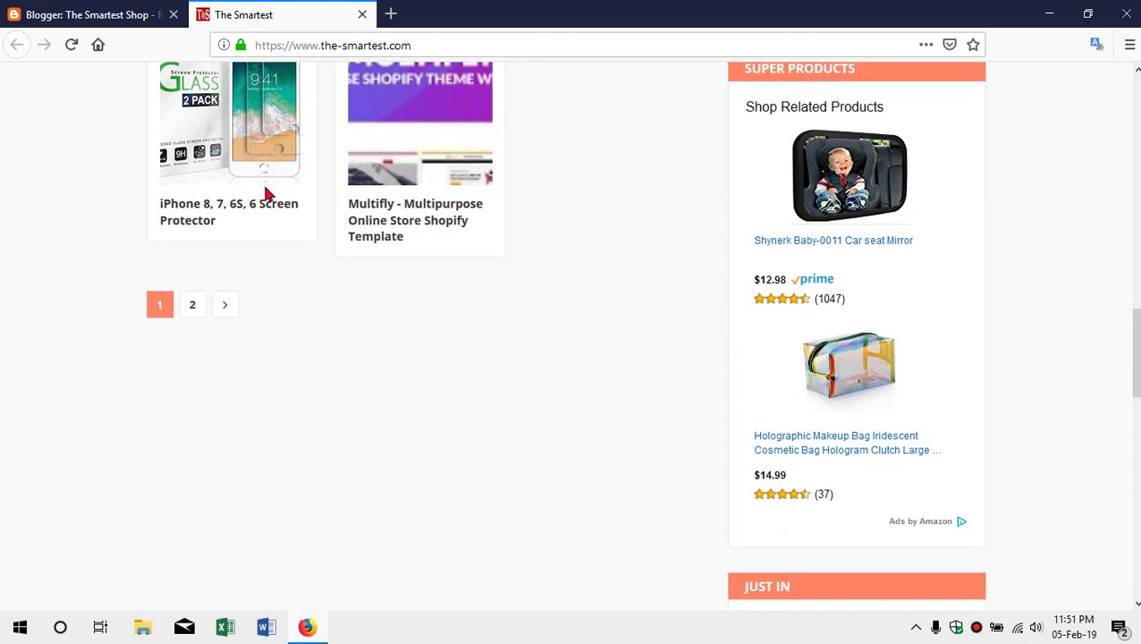
click(268, 209)
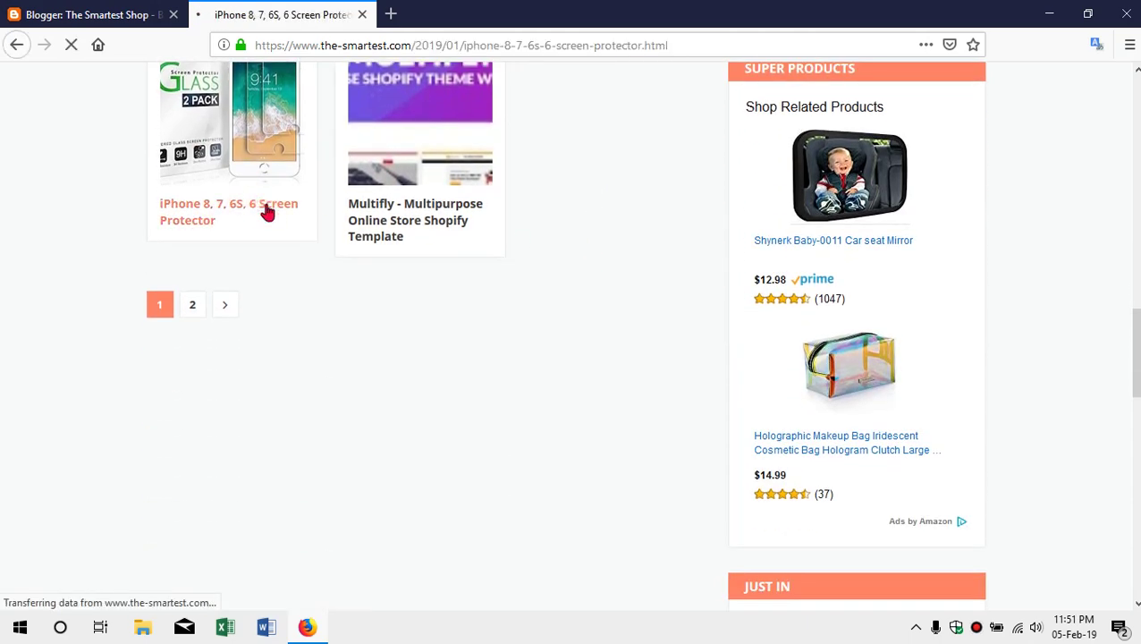
scroll(563, 239, down, 5)
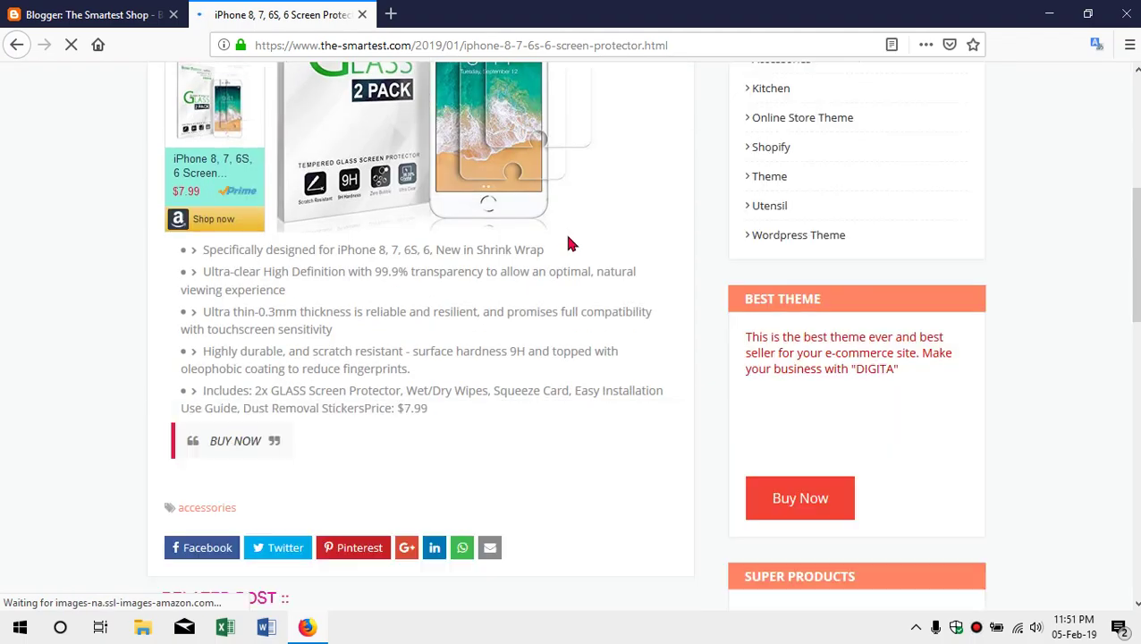
scroll(570, 241, down, 10)
scroll(577, 253, up, 15)
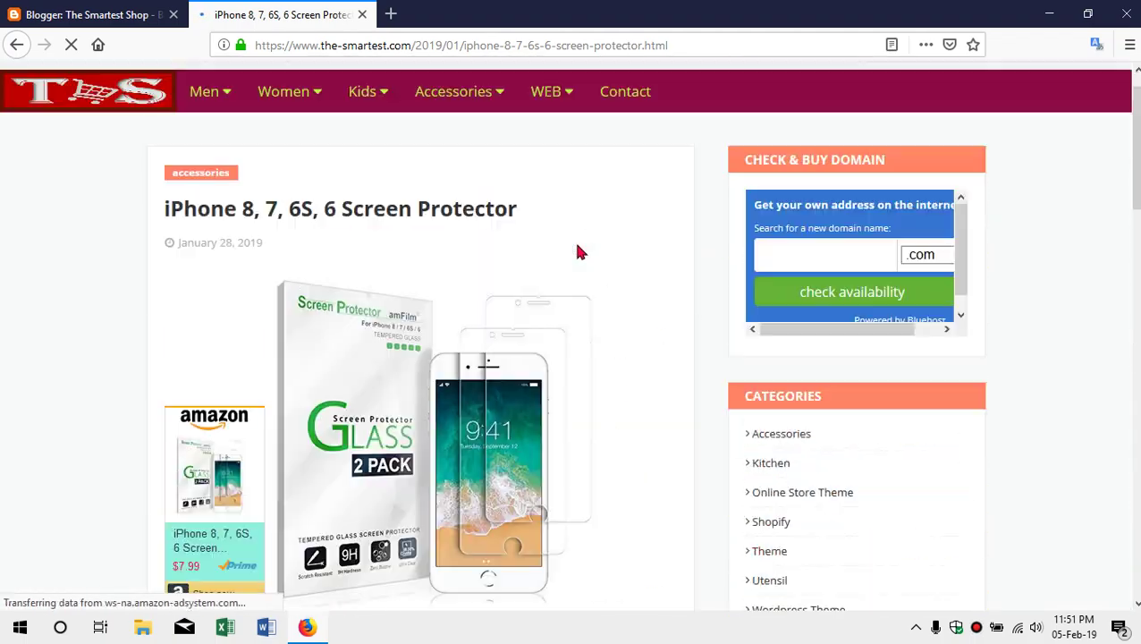
scroll(577, 252, up, 1)
click(90, 15)
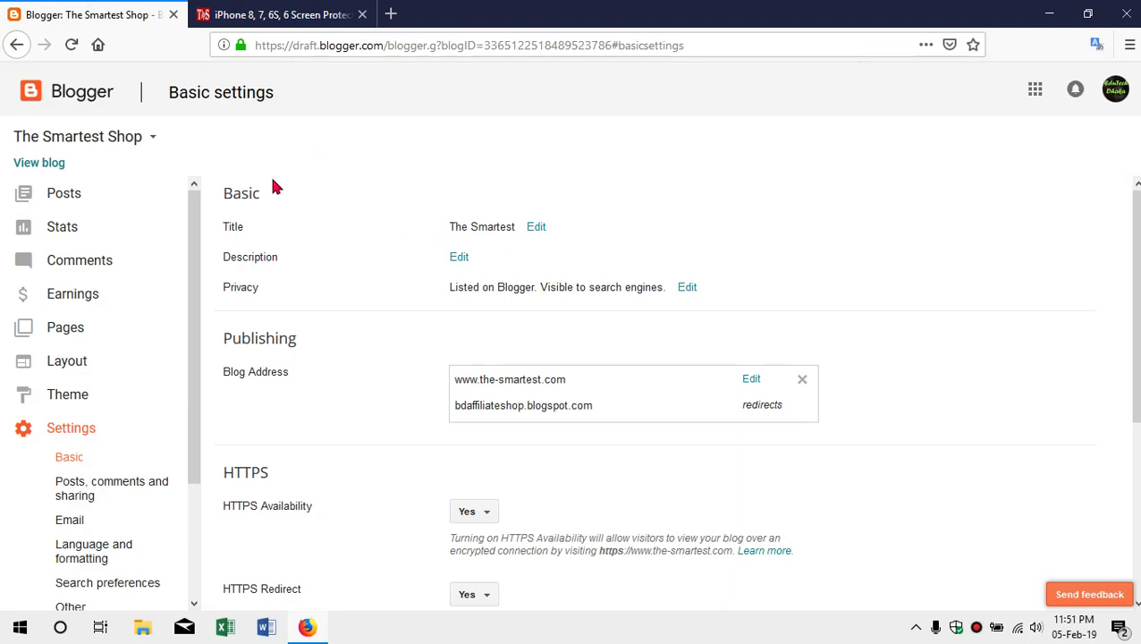
Review the blog's list of posts and its settings categories in Blogger
click(71, 193)
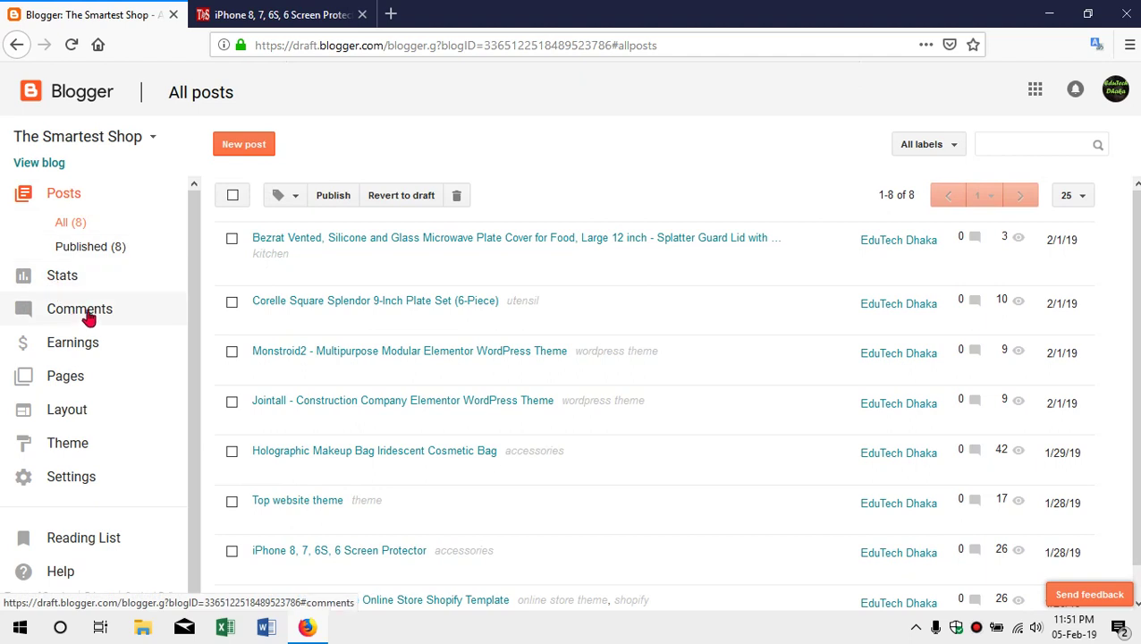
click(87, 480)
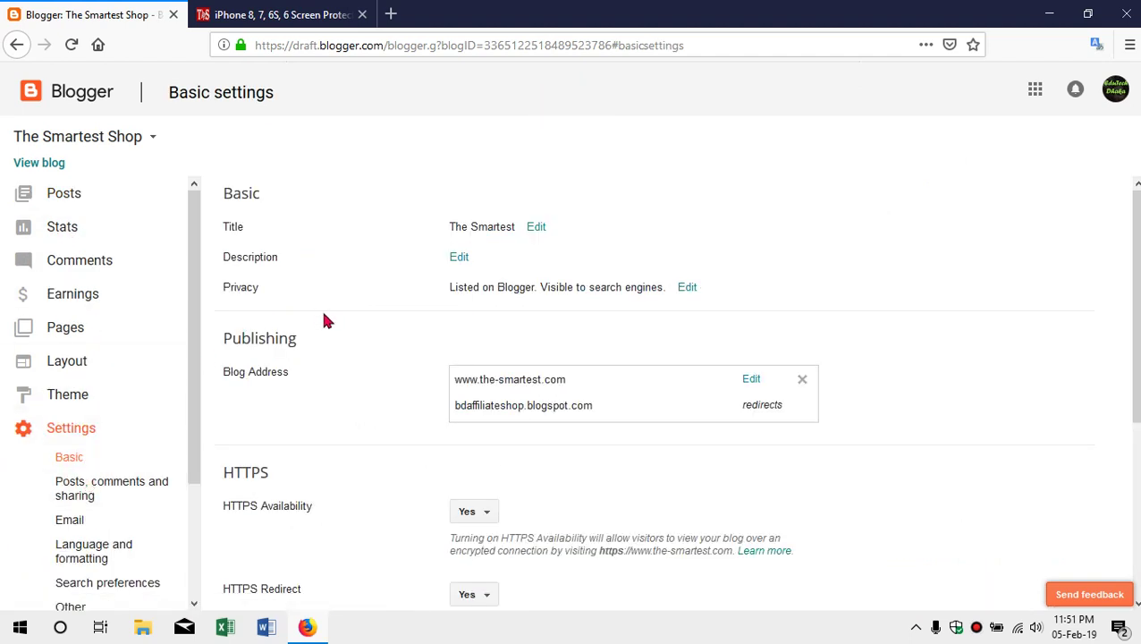
scroll(121, 506, down, 1)
scroll(121, 506, down, 2)
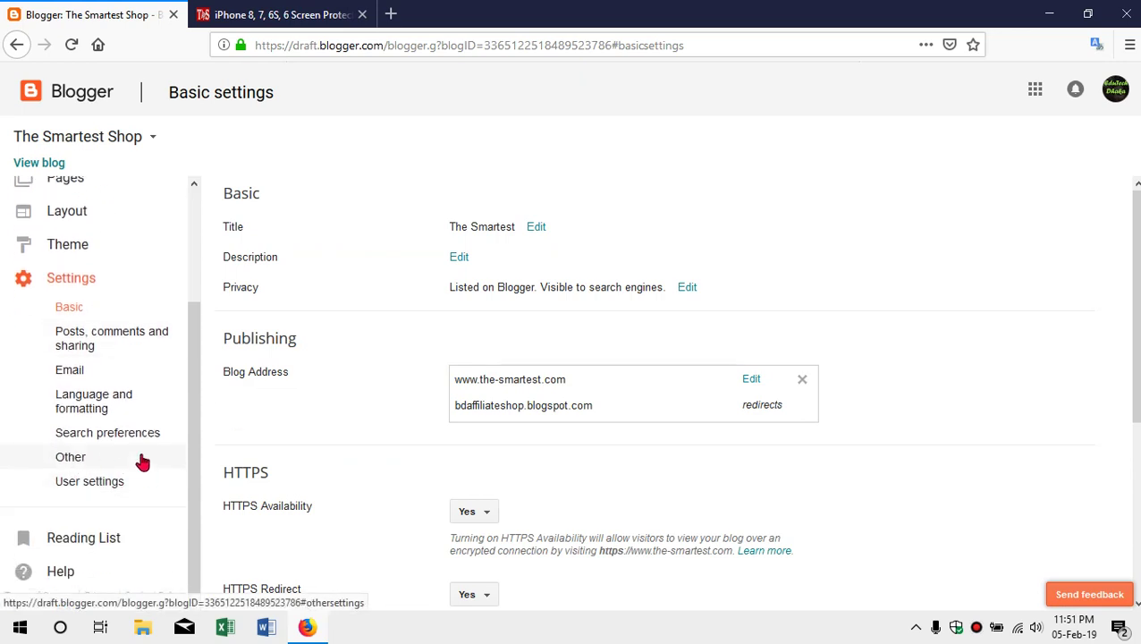
scroll(143, 460, up, 2)
Download a backup of the blog's theme and save it as an XML file
click(105, 325)
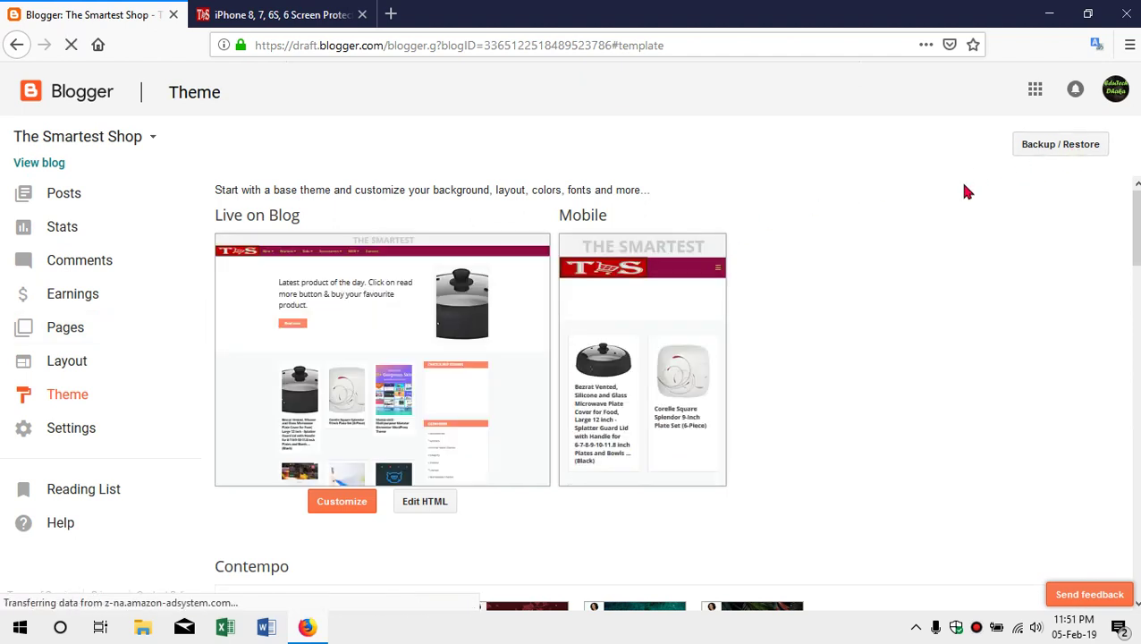
key(ctrl+shift+1)
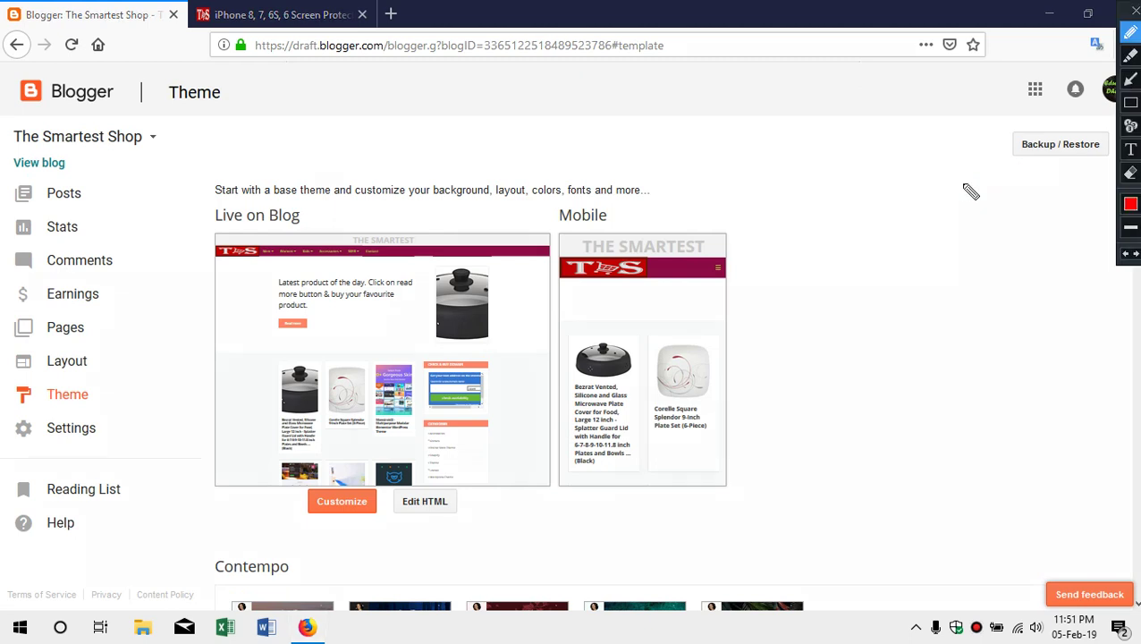
mouse_move(1010, 127)
mouse_down()
mouse_move(1118, 134)
mouse_move(1080, 177)
mouse_move(1006, 152)
mouse_move(996, 106)
mouse_up()
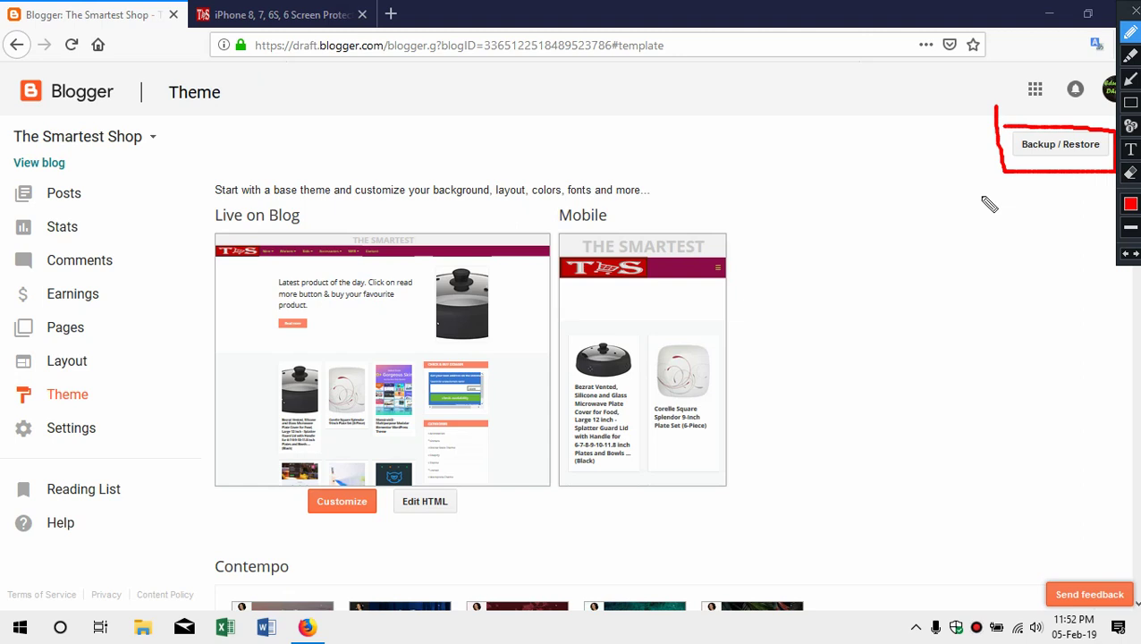
key(ctrl+shift+1)
click(1067, 148)
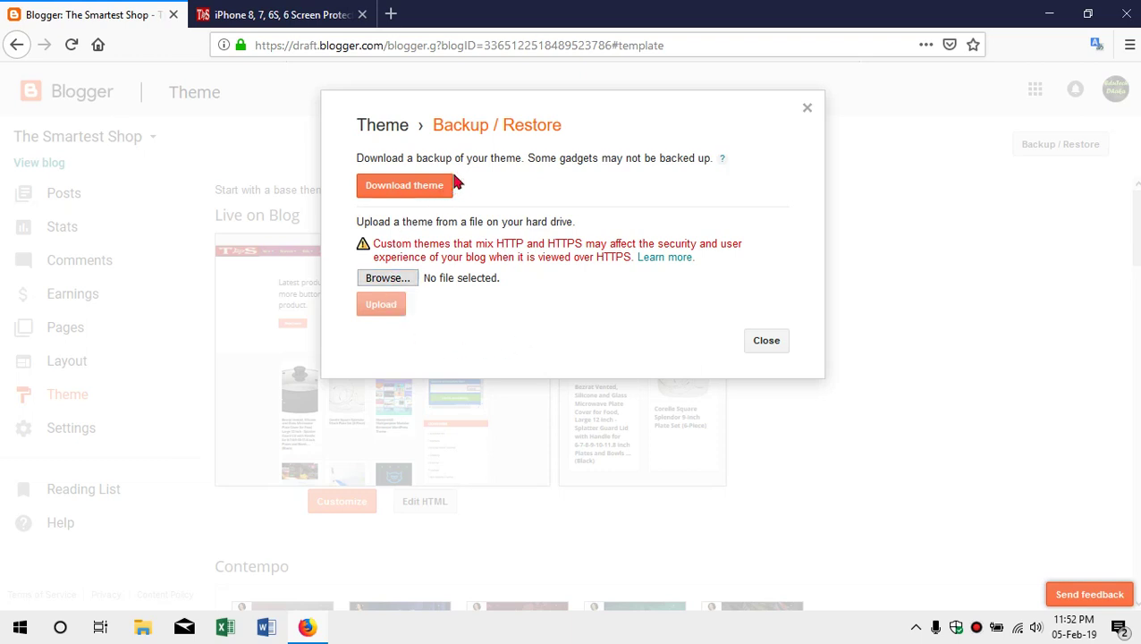
click(396, 195)
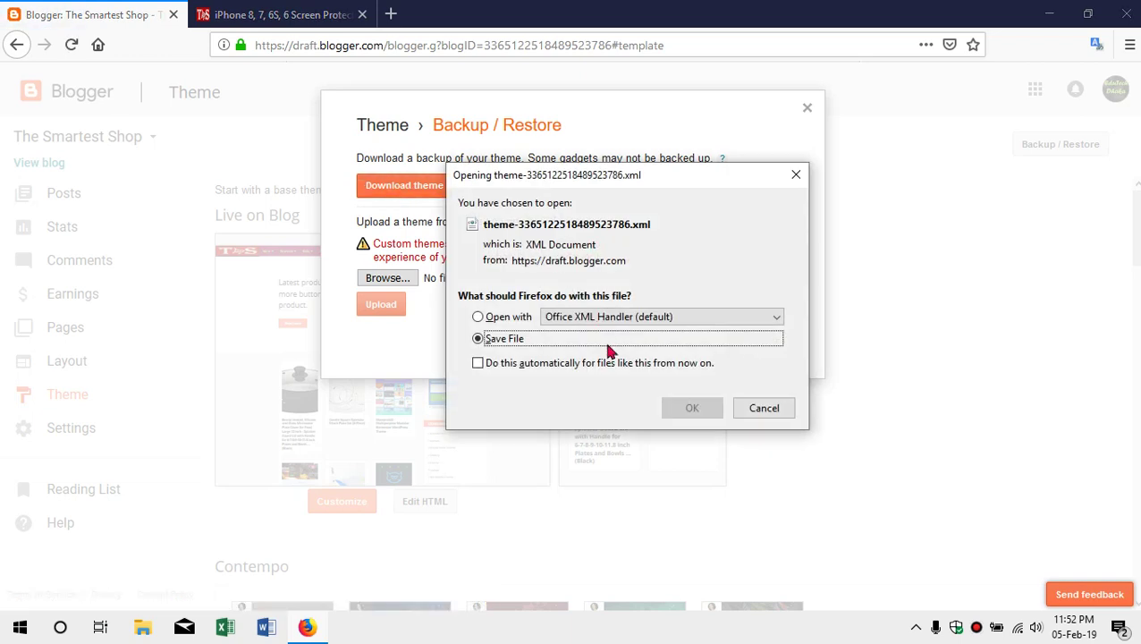
click(682, 412)
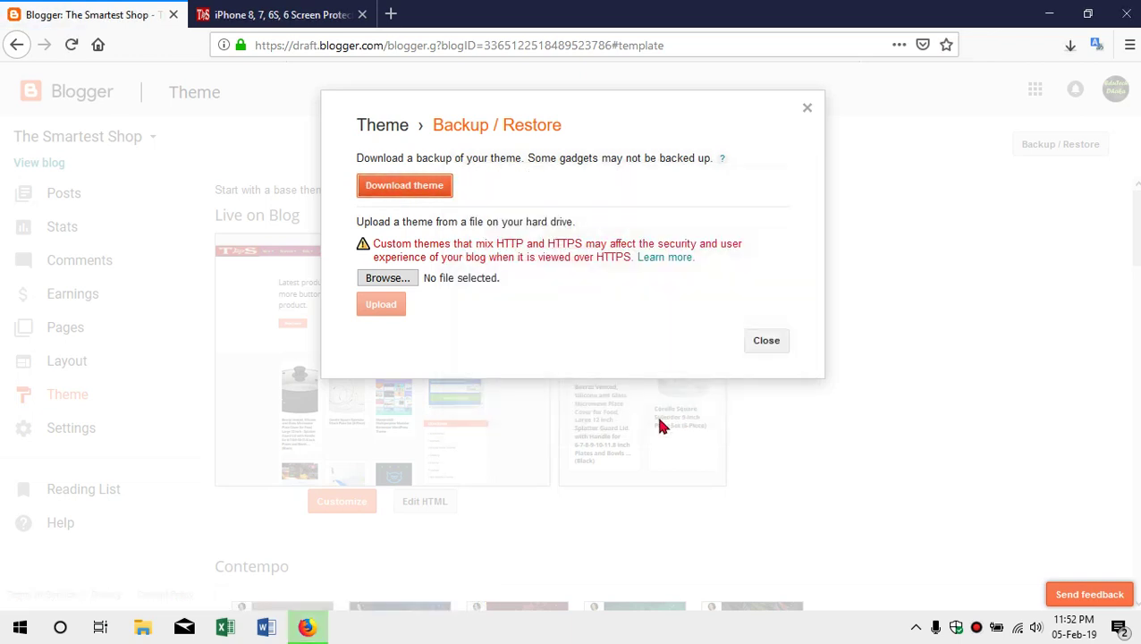
Show the downloaded theme backup in its folder and rename the file as thesmartest
click(1070, 47)
click(1054, 89)
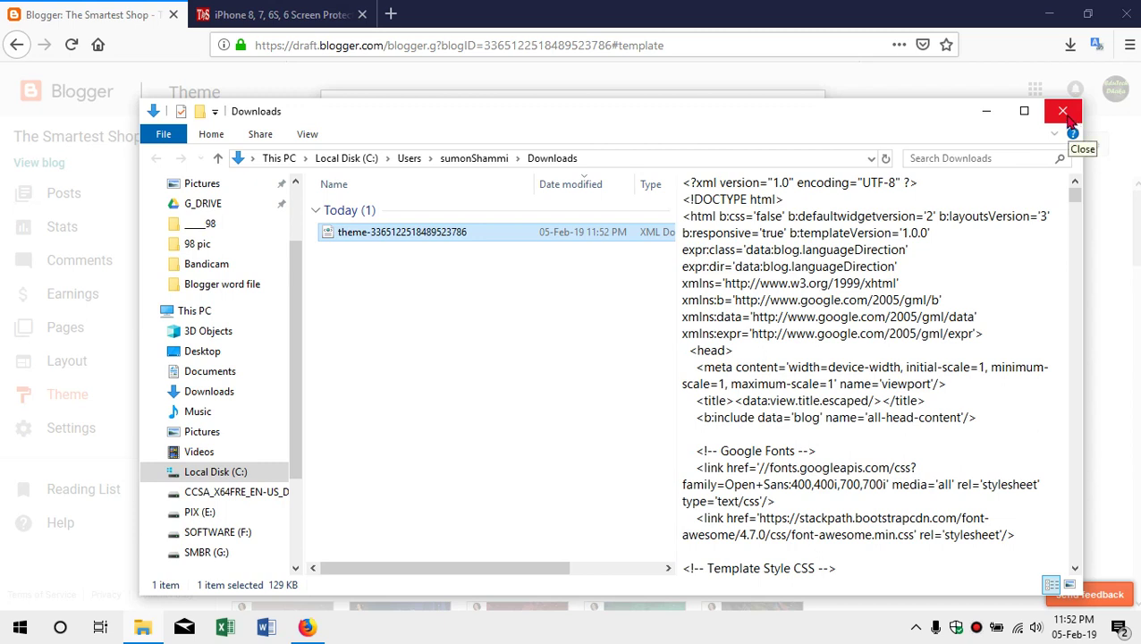
click(445, 235)
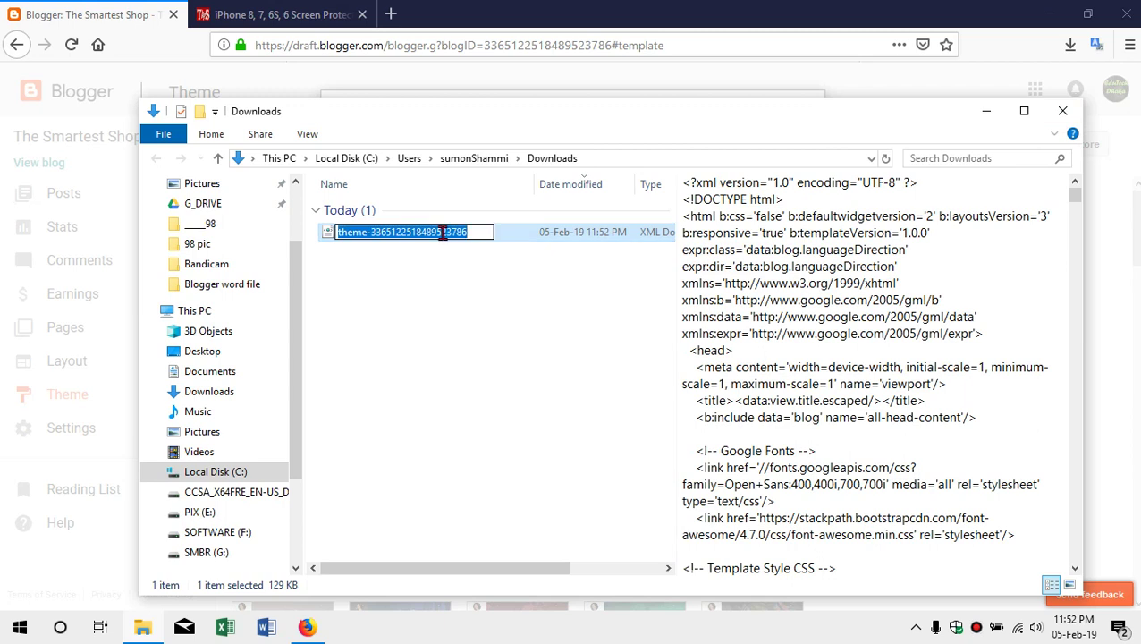
text(the)
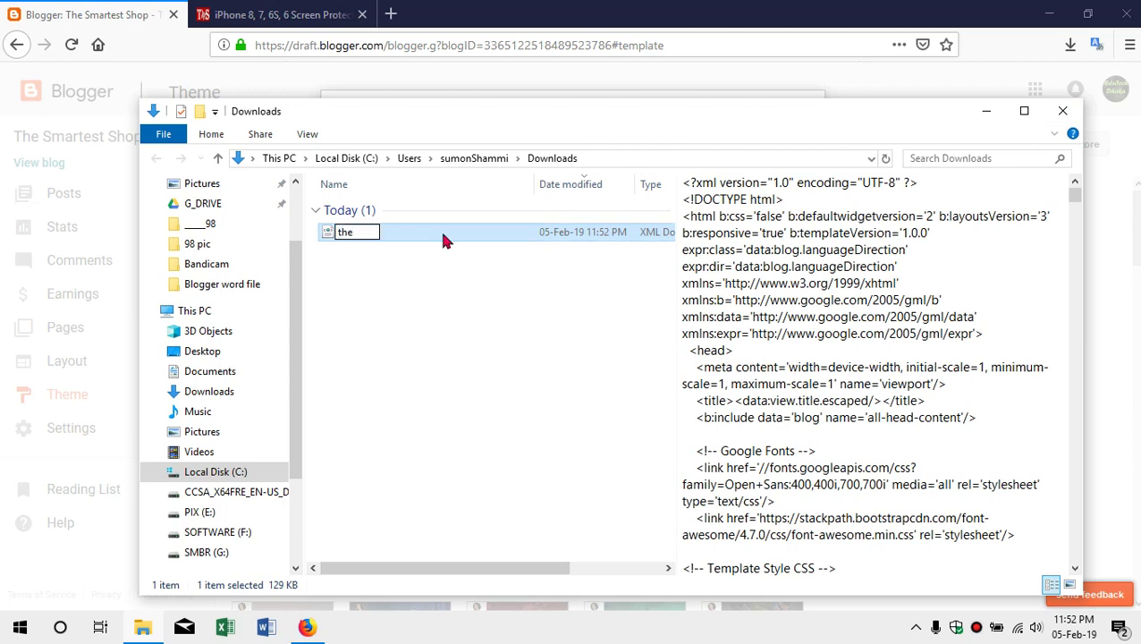
text(smartest)
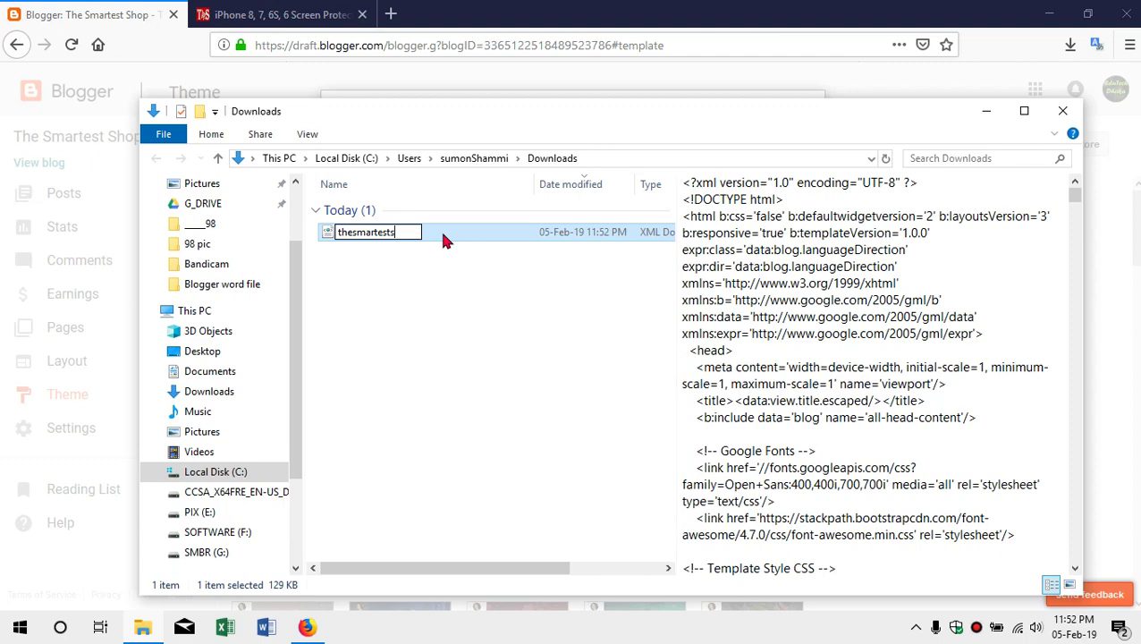
key(Return)
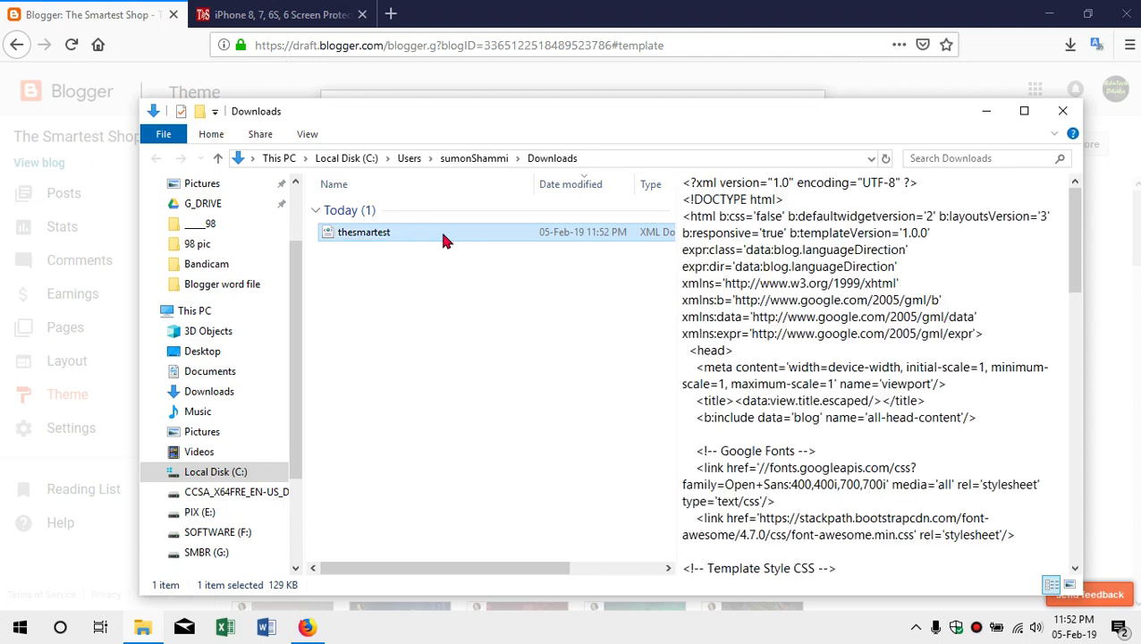
Return to Blogger in Firefox and close the theme's Backup / Restore dialog
click(271, 32)
click(268, 14)
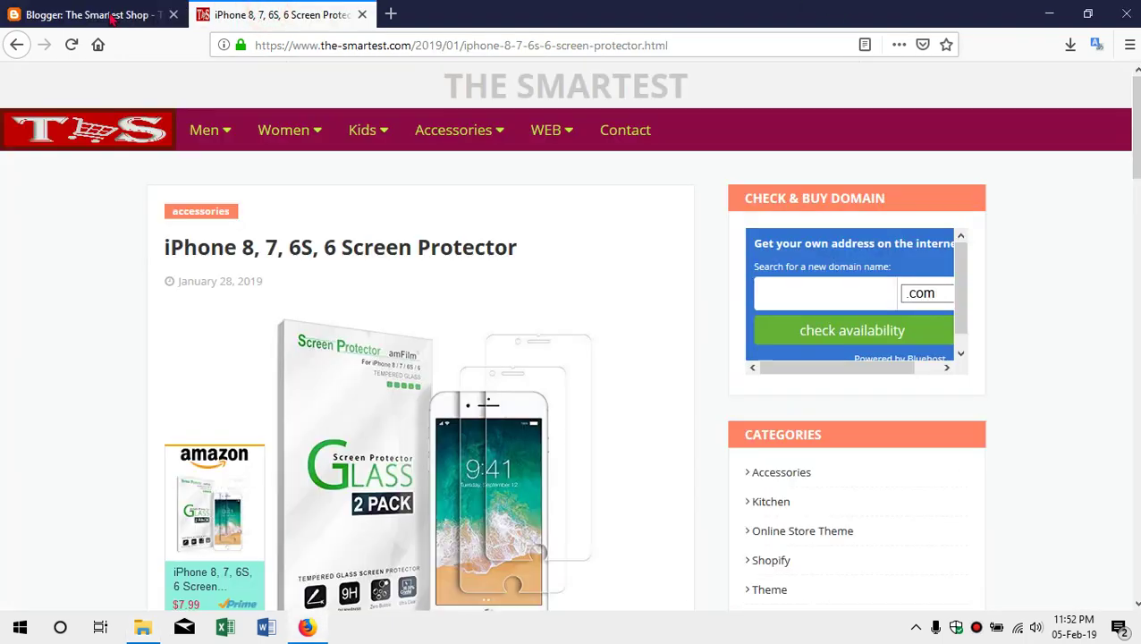
click(100, 16)
click(775, 340)
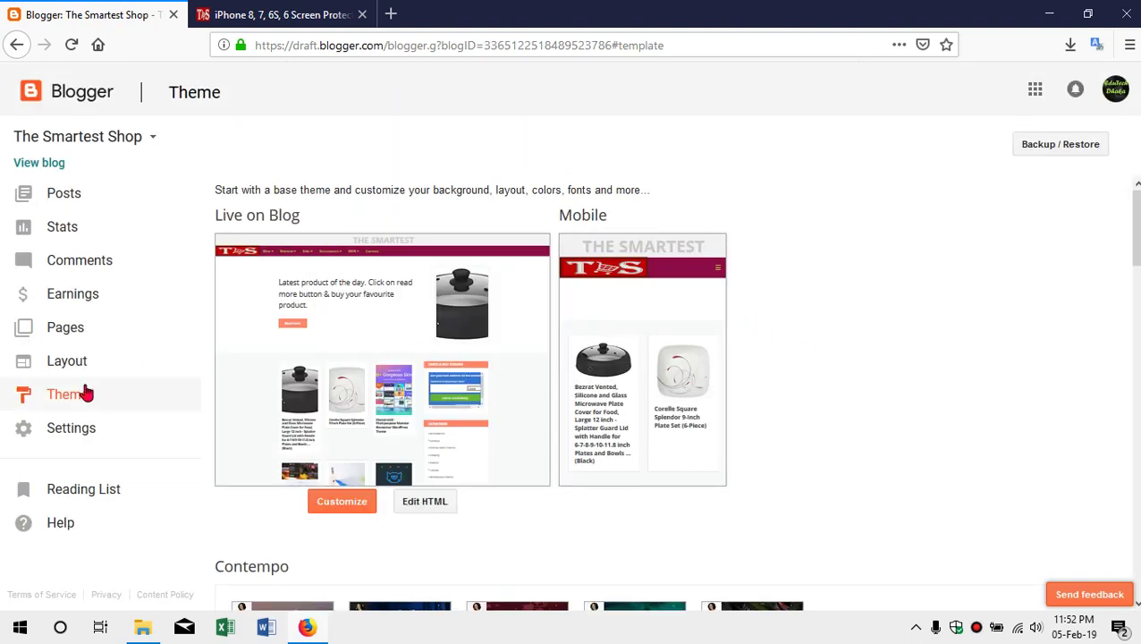
Open the blog's Other settings, where the content import and backup options are
click(86, 433)
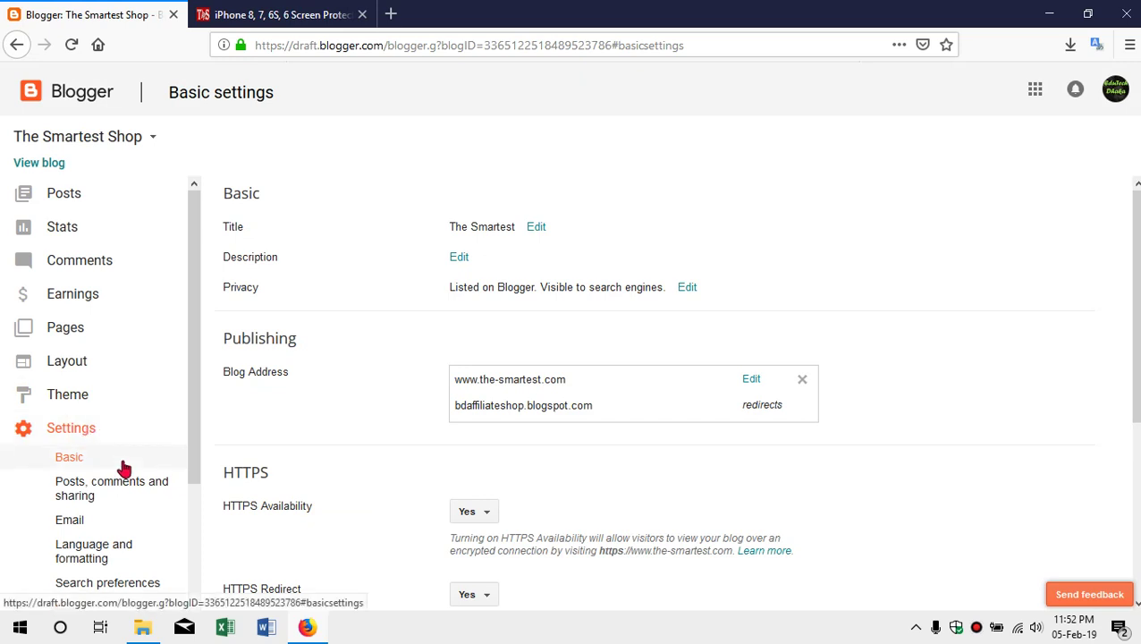
scroll(123, 468, down, 3)
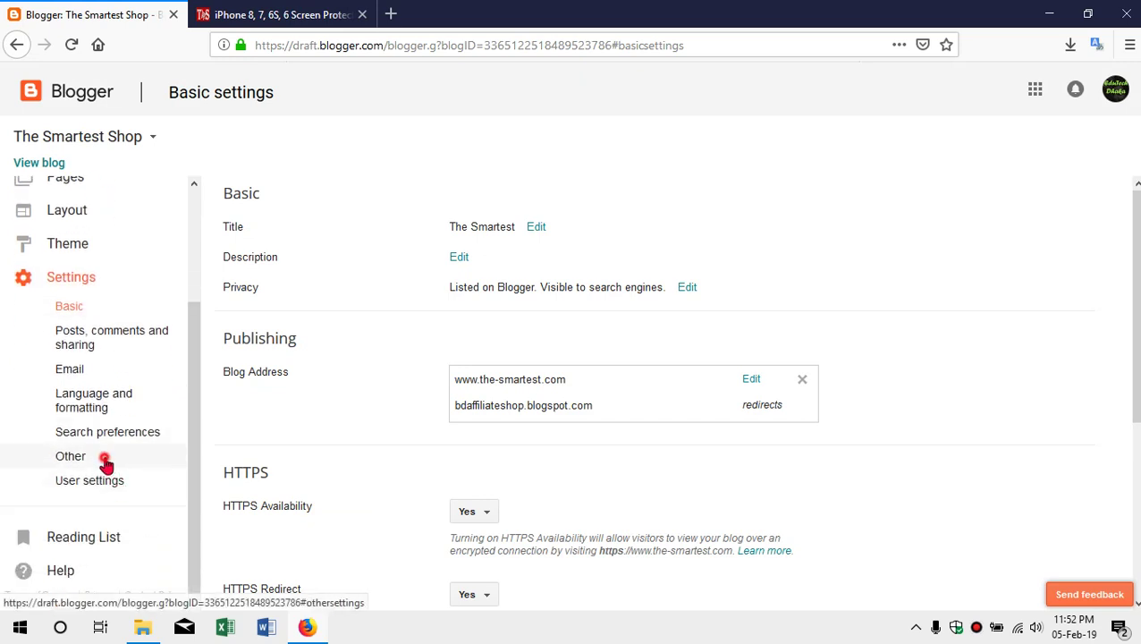
click(70, 458)
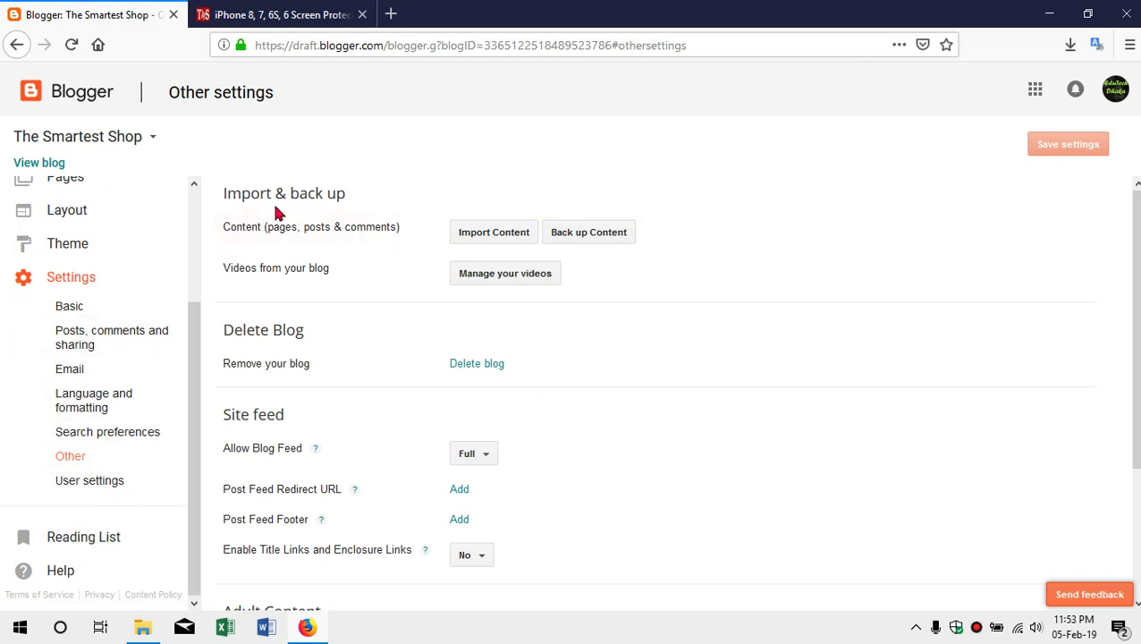
key(ctrl+shift+1)
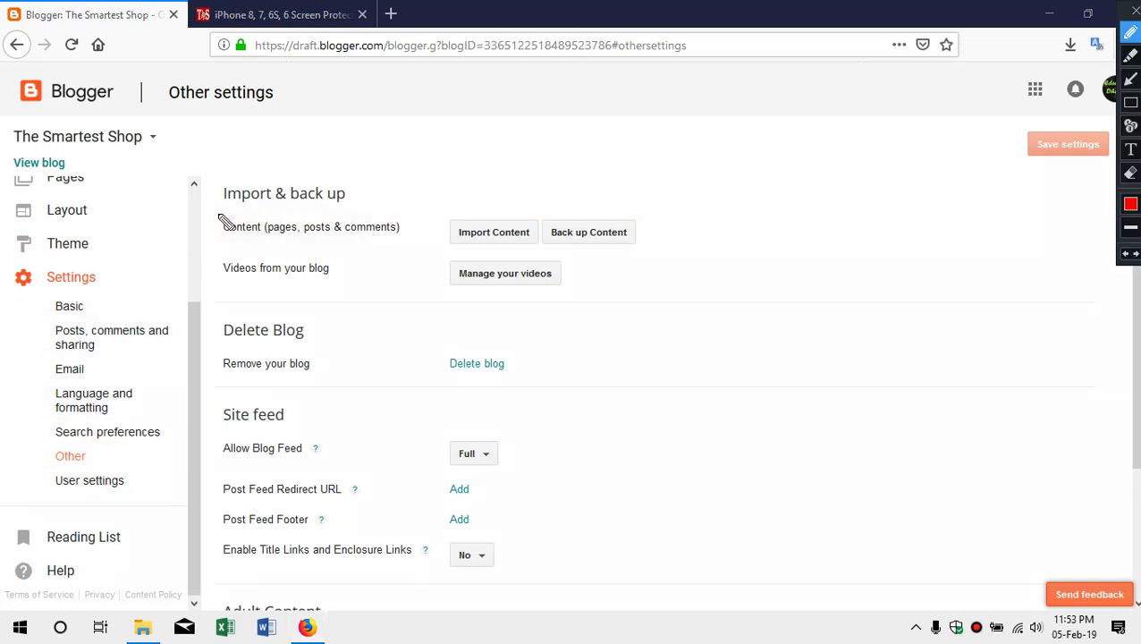
Outline the Import & back up heading and the Content (pages, posts & comments) label in red, clearing each annotation
mouse_move(219, 215)
mouse_down()
mouse_move(323, 220)
mouse_move(377, 190)
mouse_move(219, 174)
mouse_move(212, 204)
mouse_up()
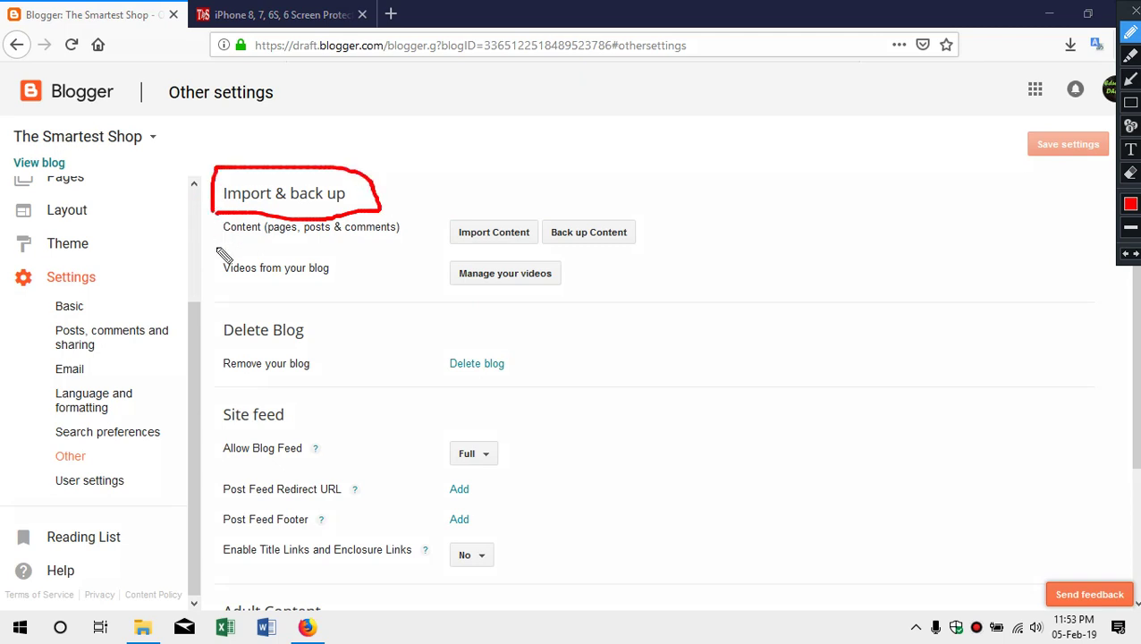
key(Escape)
drag(222, 234, 288, 244)
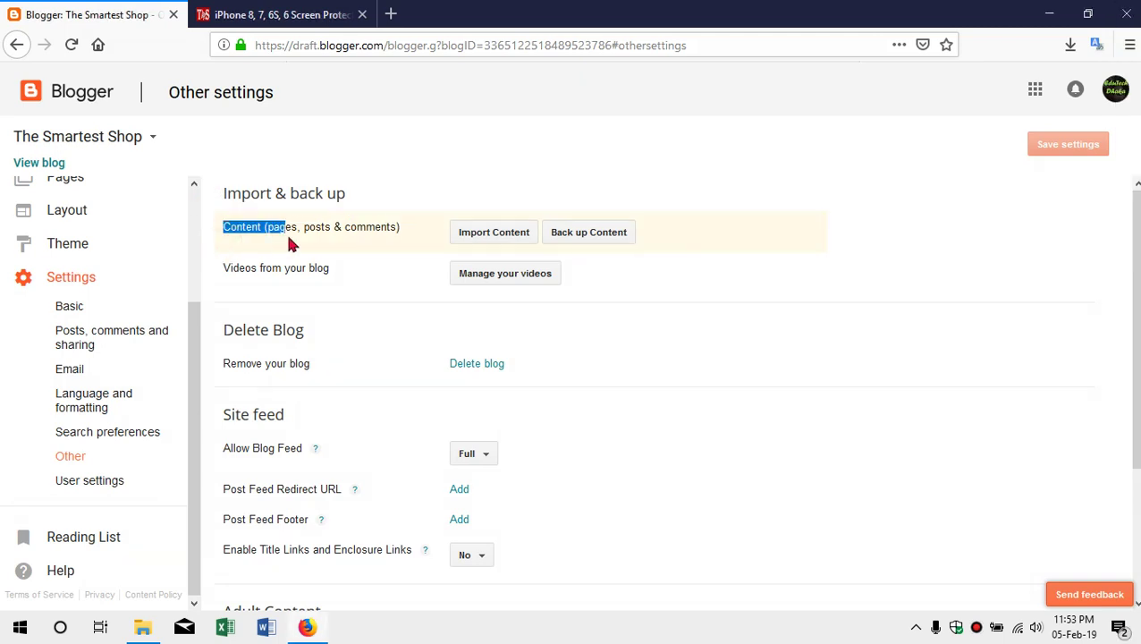
click(338, 176)
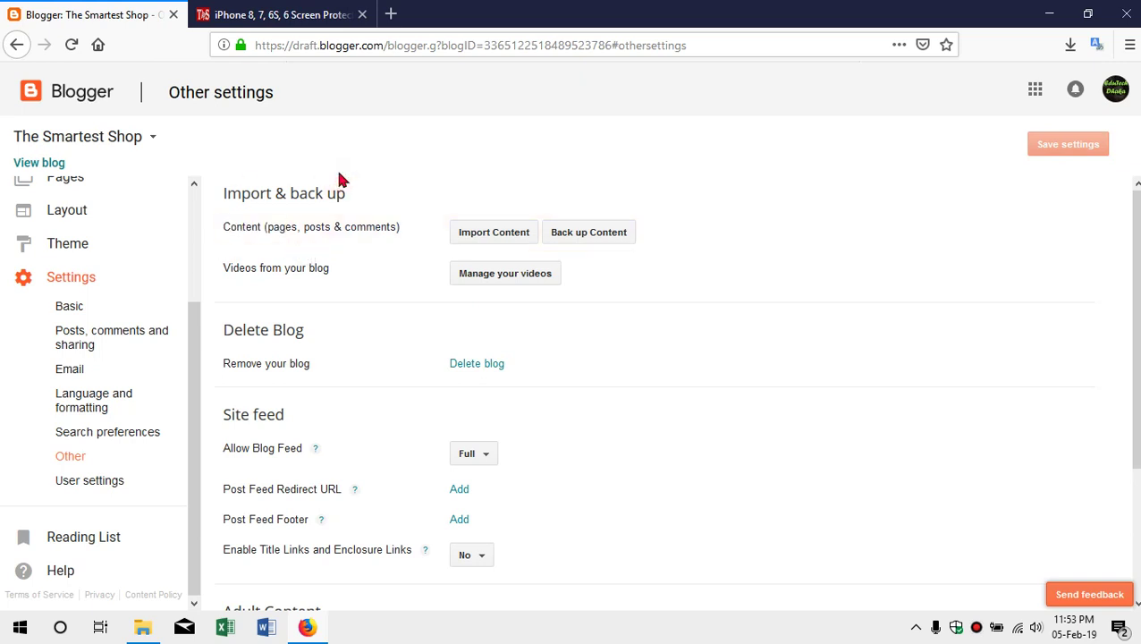
key(ctrl+shift+1)
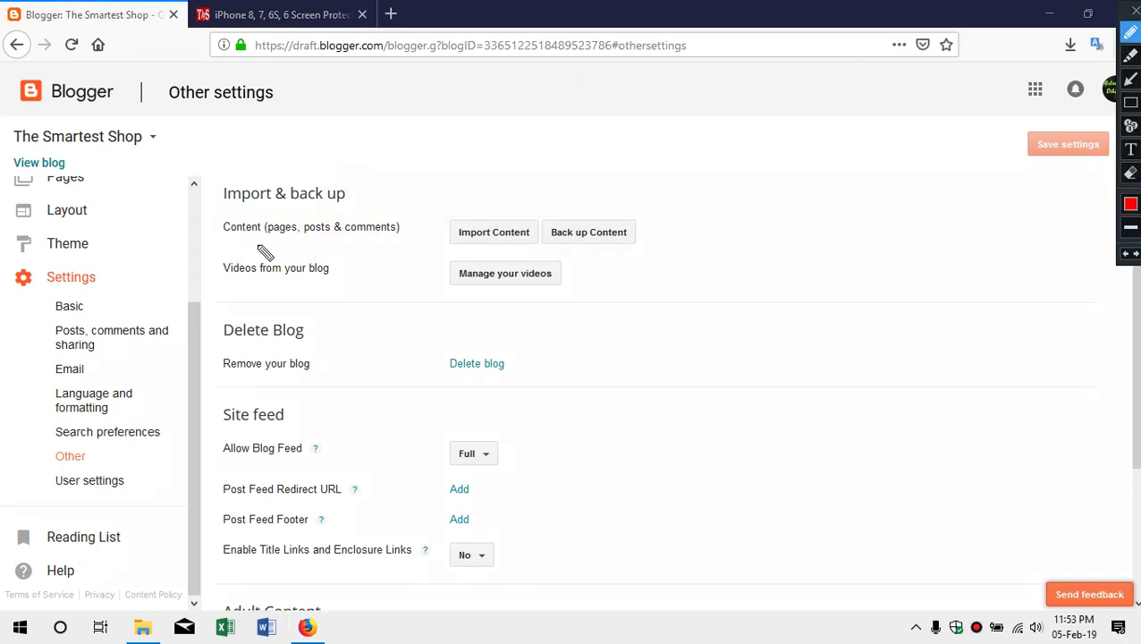
mouse_move(217, 237)
mouse_down()
mouse_move(414, 239)
mouse_move(414, 215)
mouse_move(216, 217)
mouse_move(216, 240)
mouse_up()
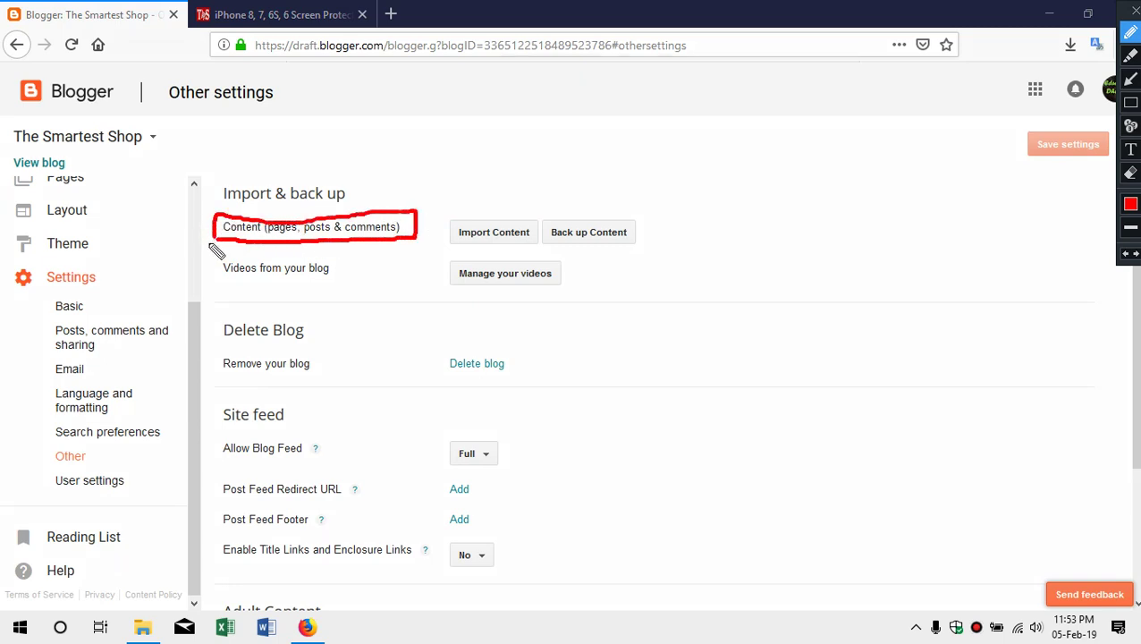
key(Escape)
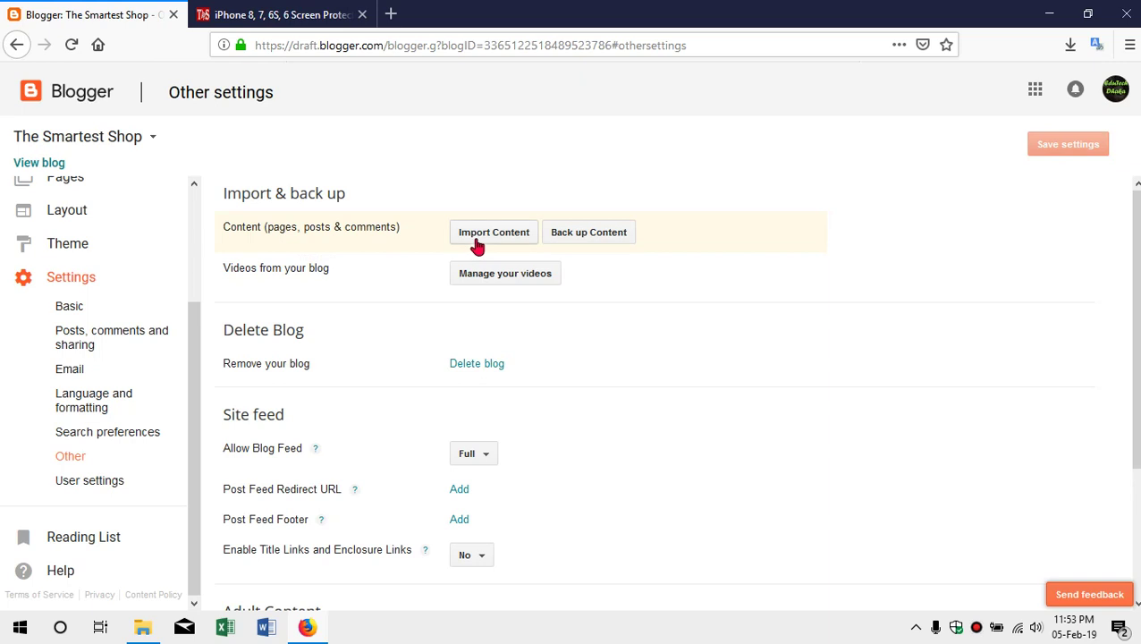
Back up the blog's content to the computer as the XML file blog-02-05-2019.xml and close the backup dialog
click(583, 236)
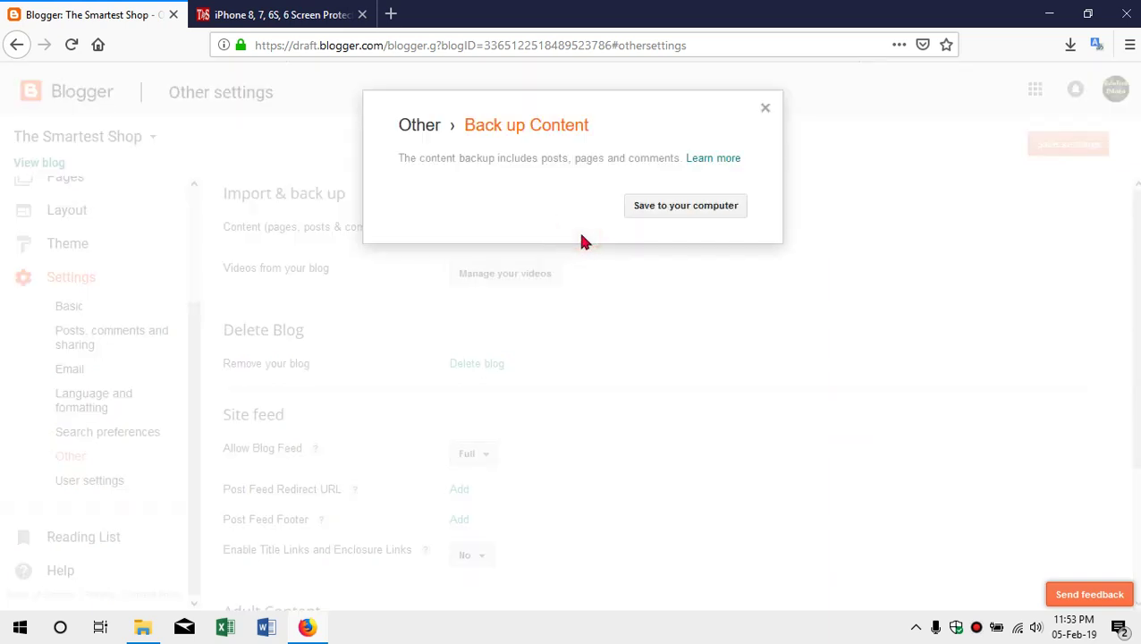
click(694, 207)
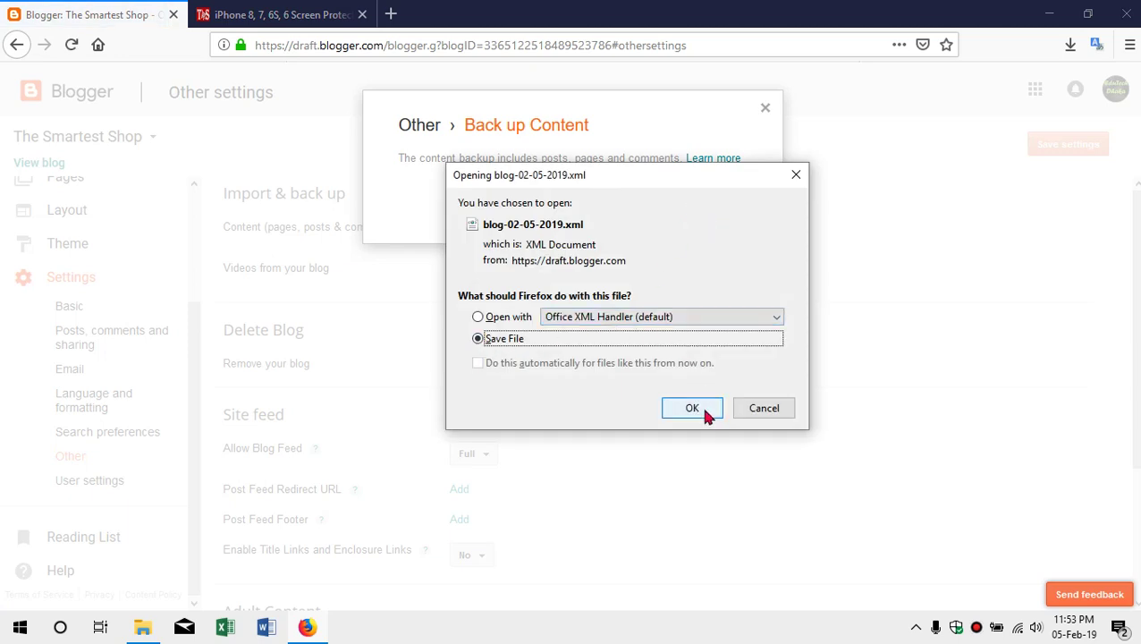
click(689, 409)
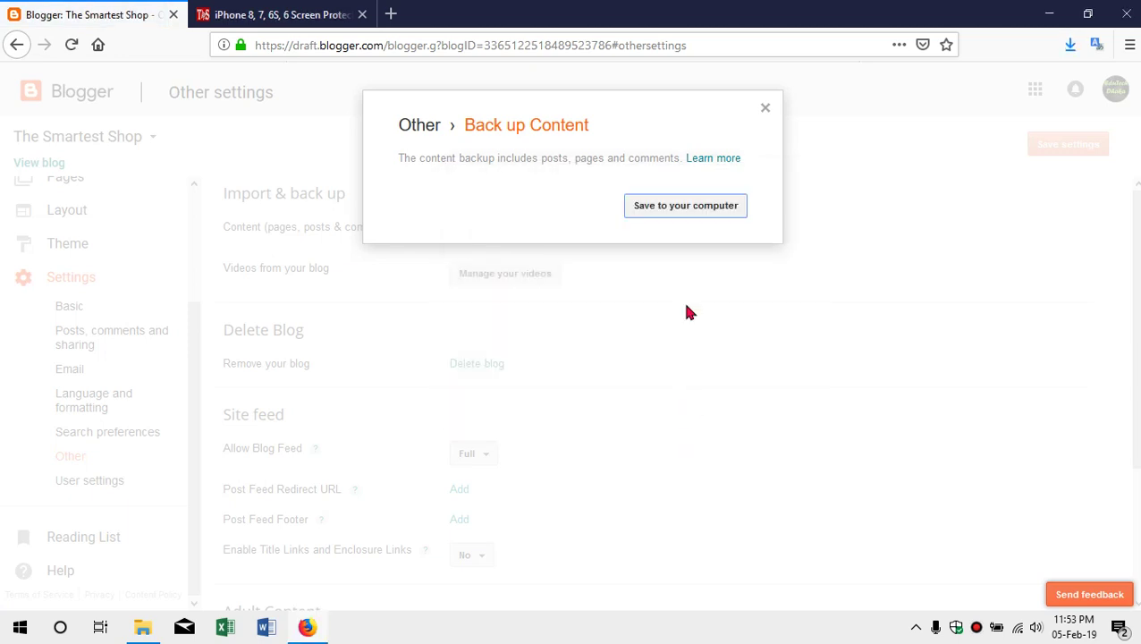
click(766, 111)
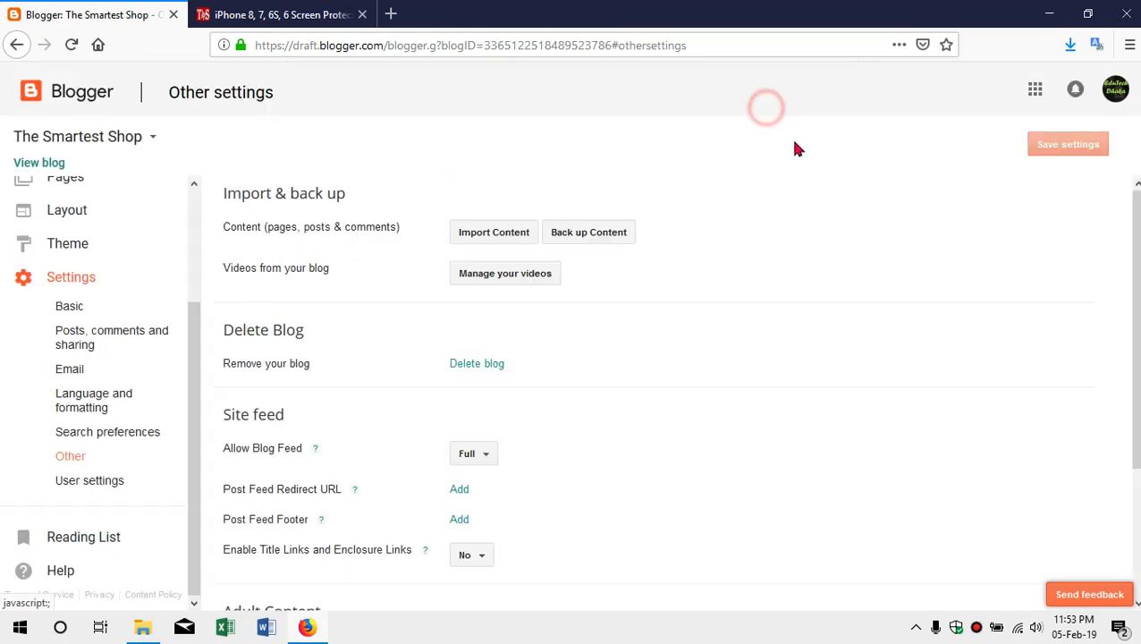
Show the downloaded content backup in its folder and rename the file as mysite post backup
click(1071, 49)
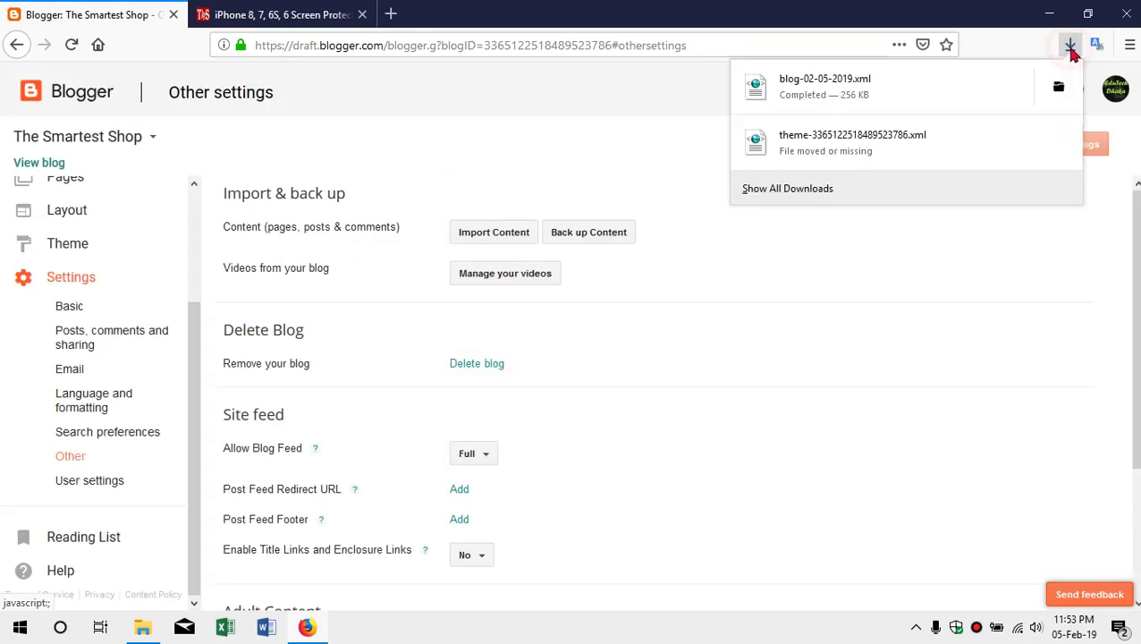
click(1058, 87)
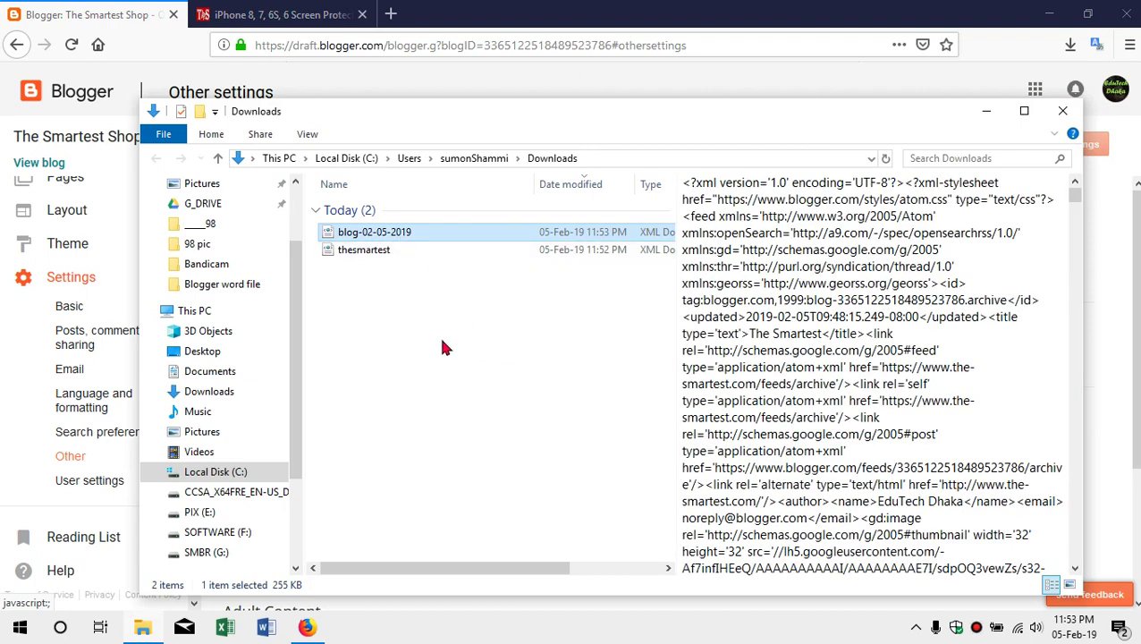
click(421, 232)
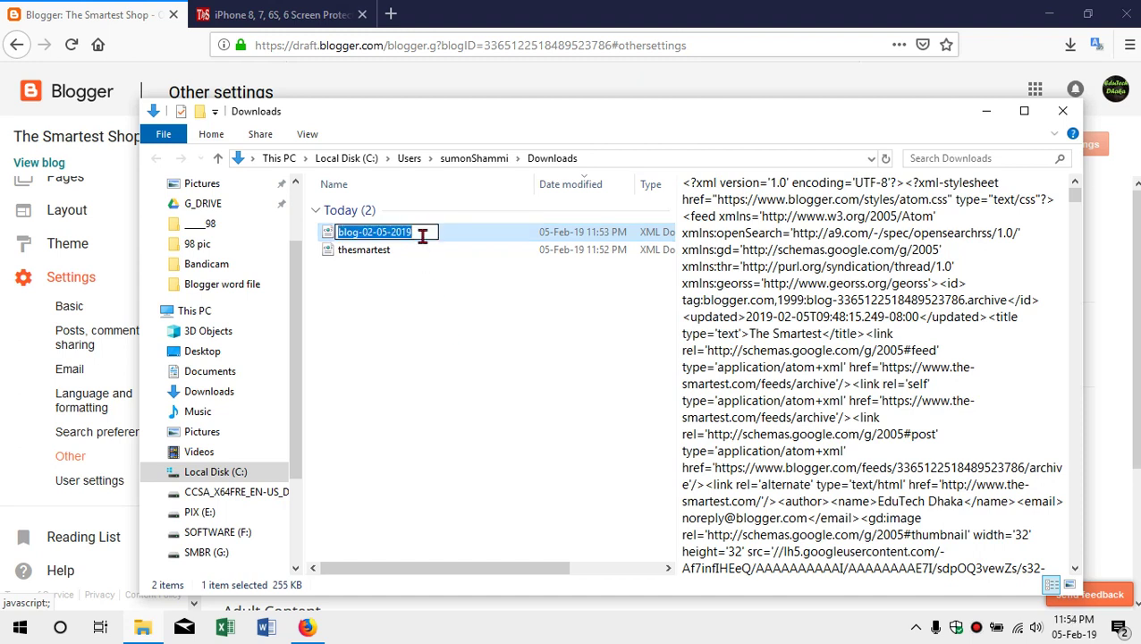
text(mysite)
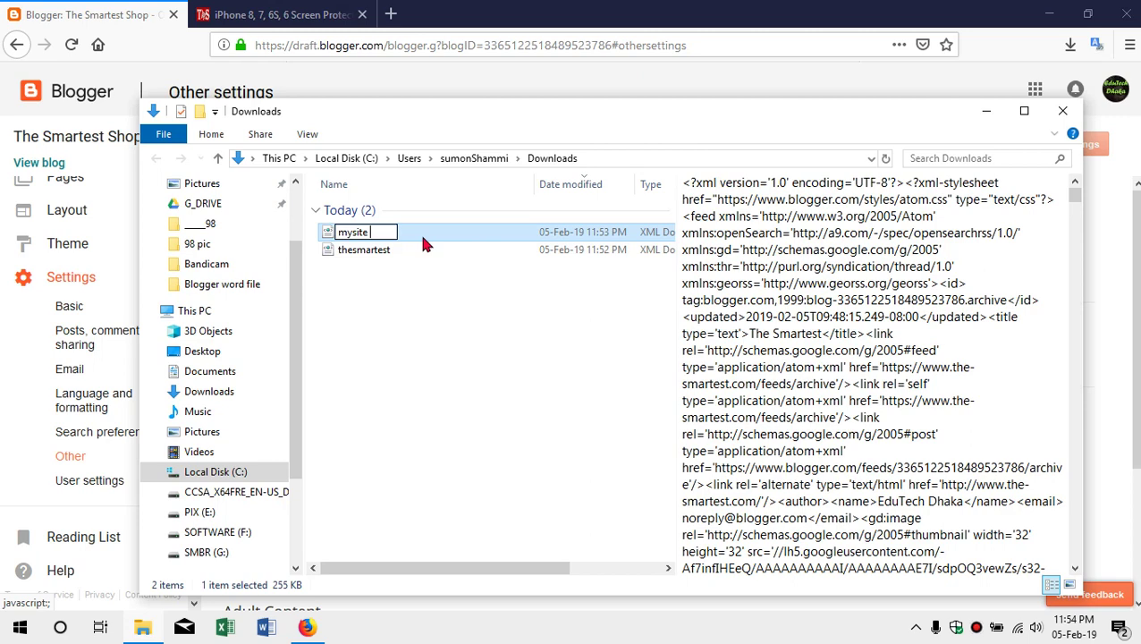
text( post ba)
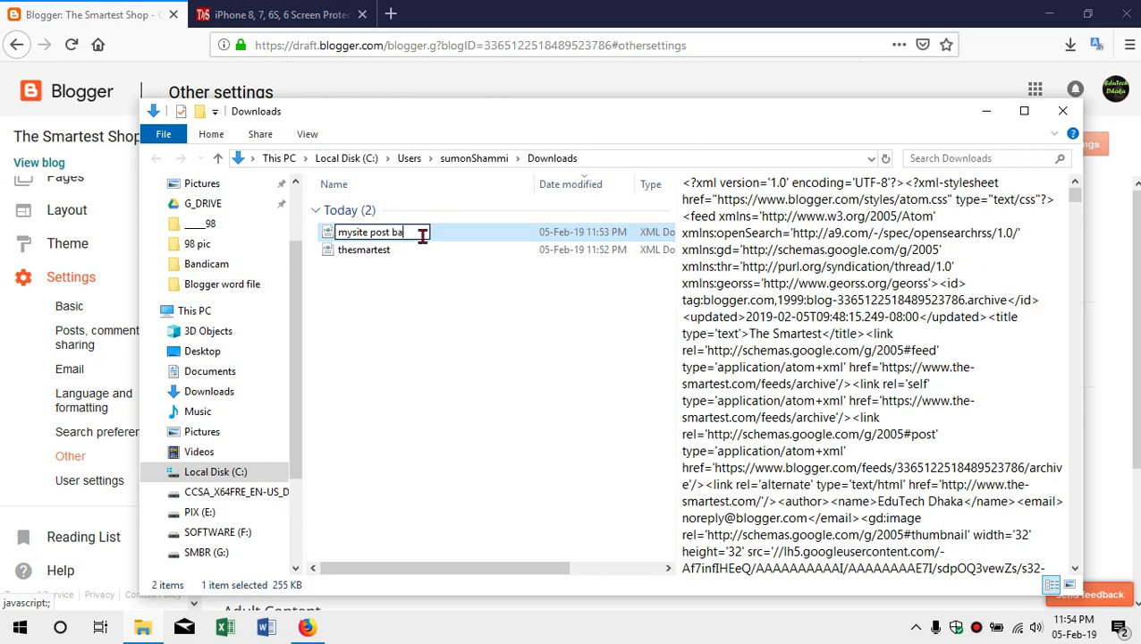
text(ckup)
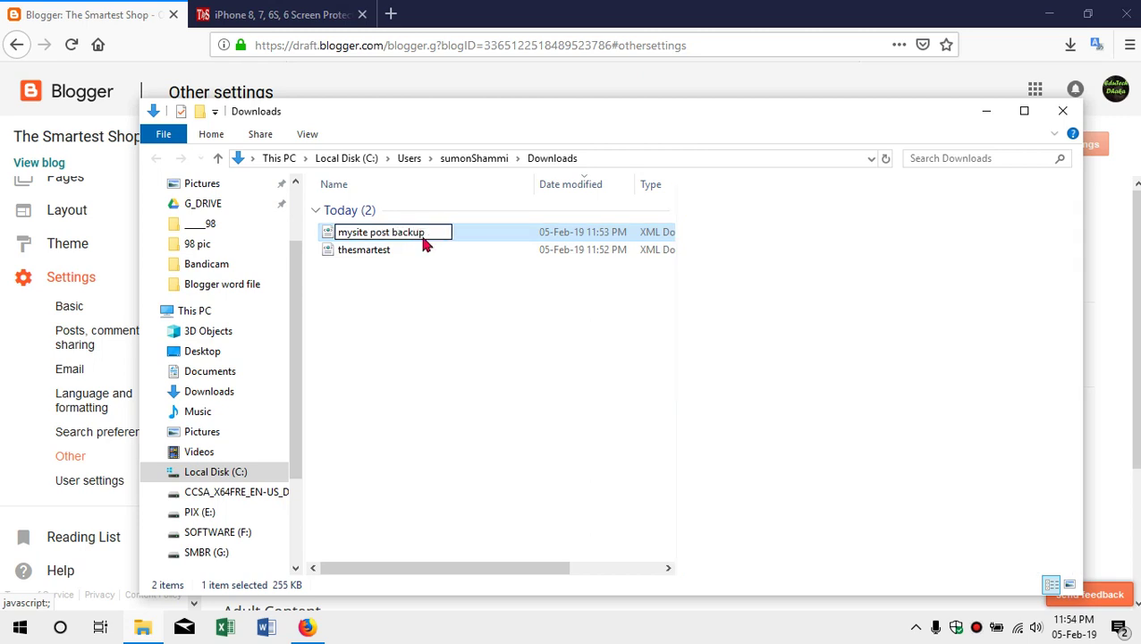
key(Return)
Return to Blogger in Firefox and delete all of the blog's posts
click(91, 13)
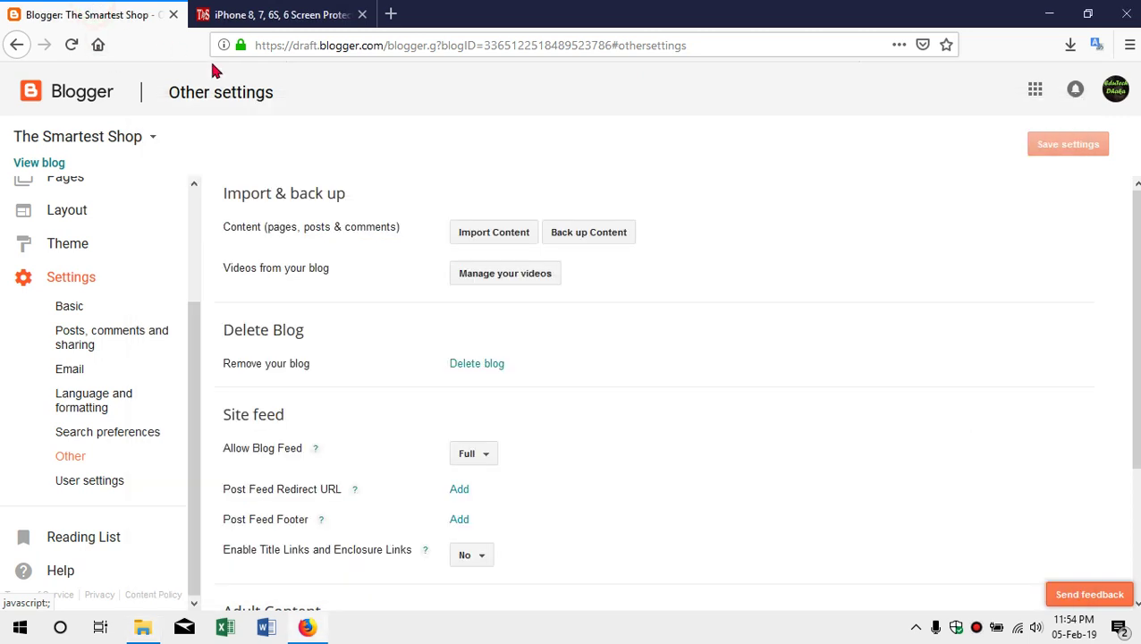
scroll(36, 349, up, 3)
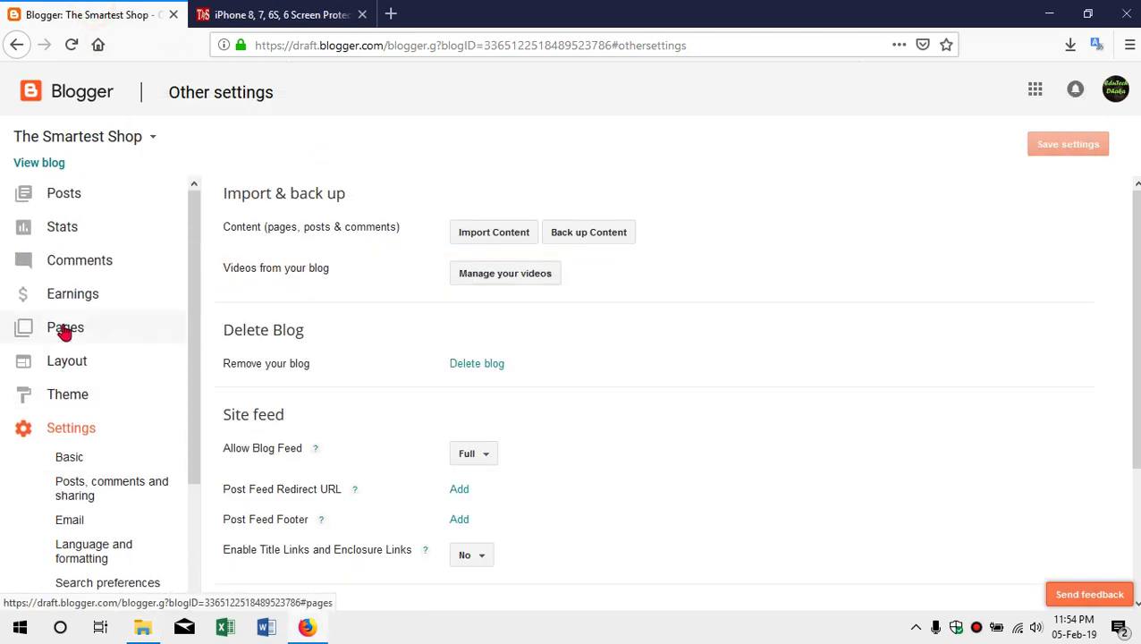
click(97, 204)
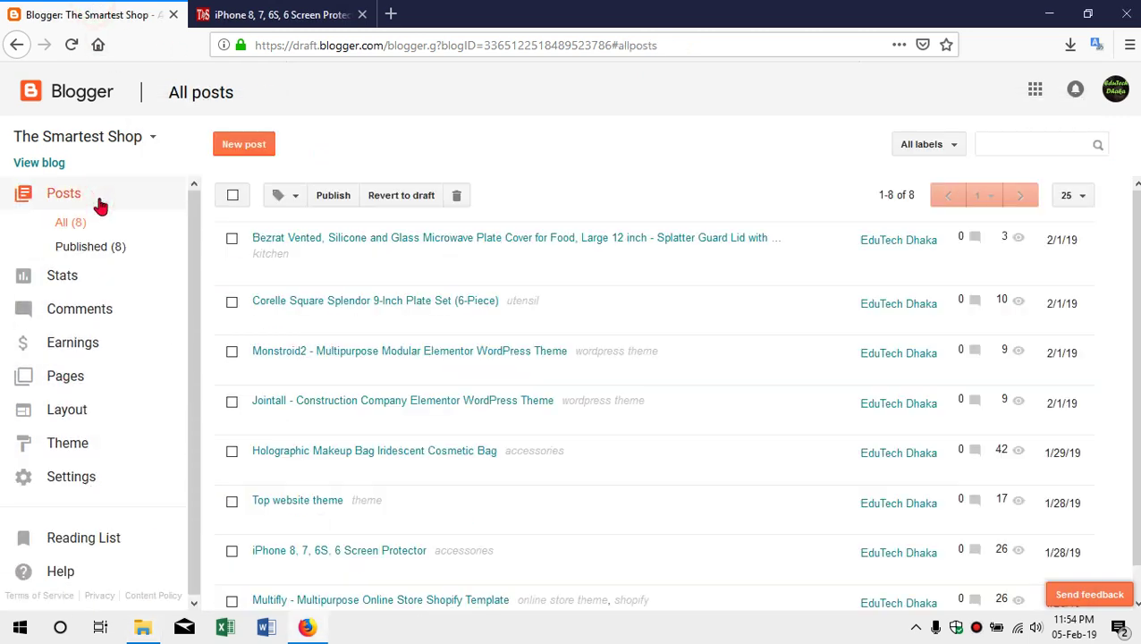
click(233, 197)
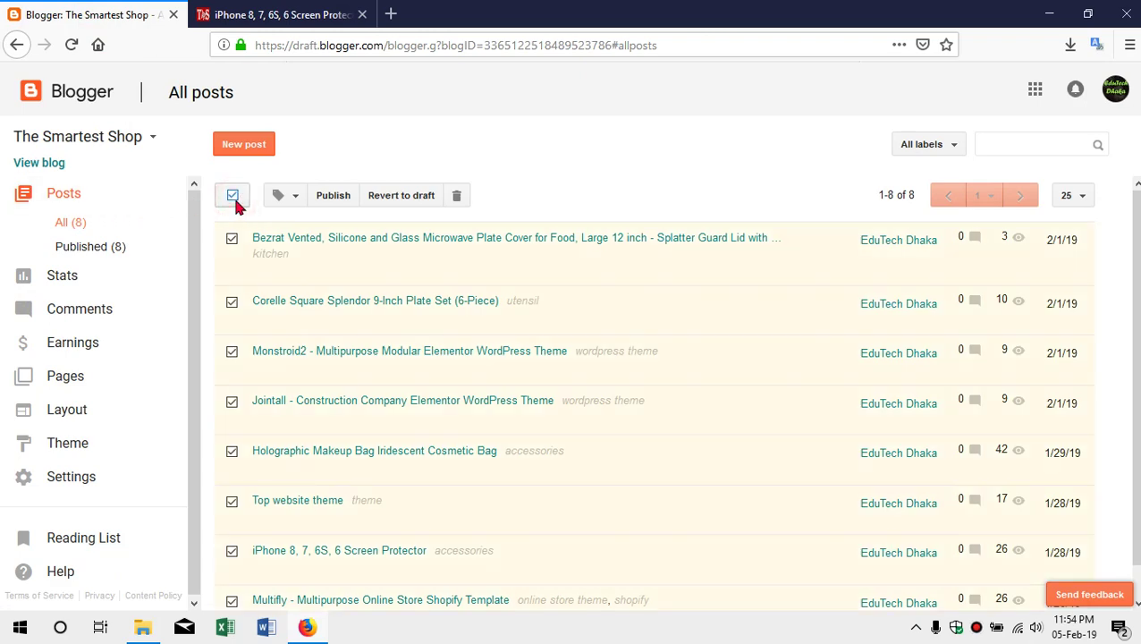
click(459, 197)
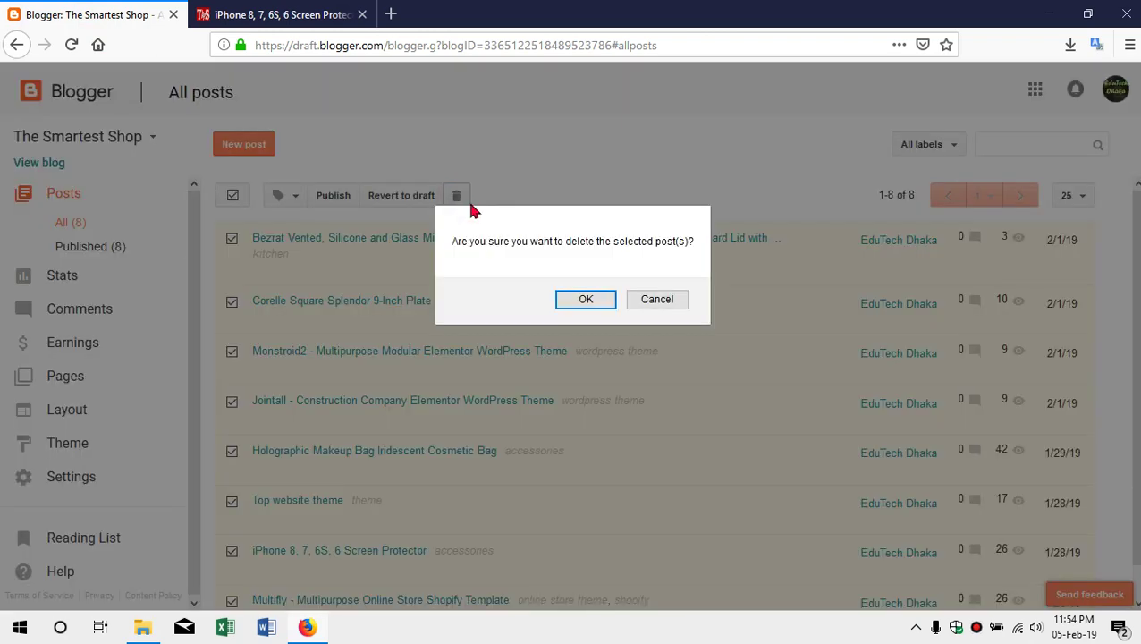
click(573, 301)
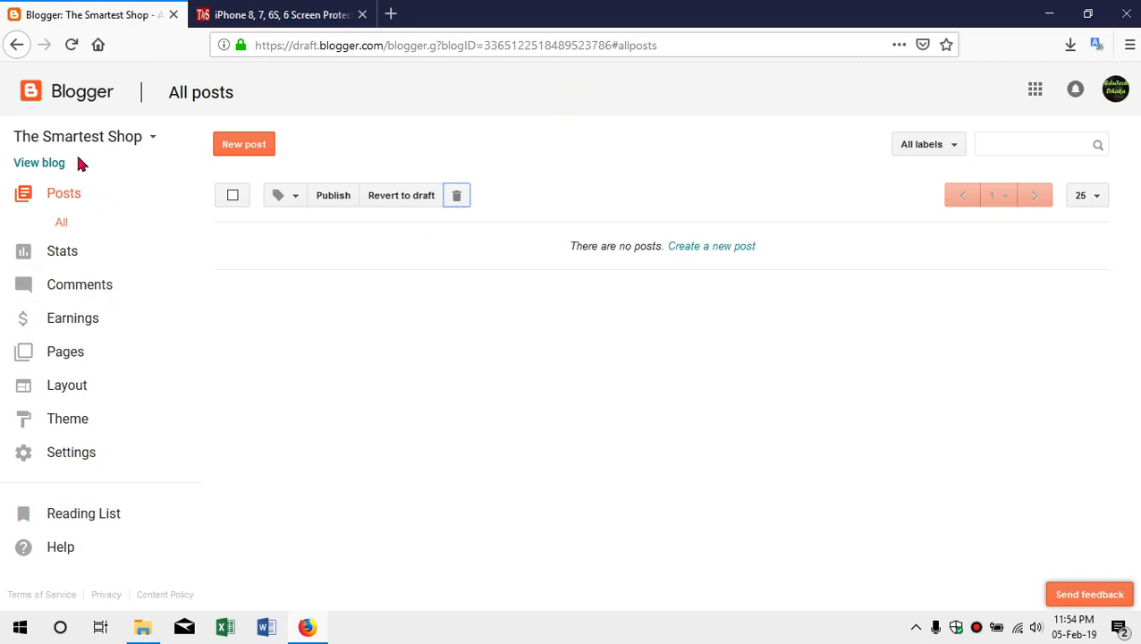
Open the live blog's home page and look through it to check the effect of the post deletion
click(302, 16)
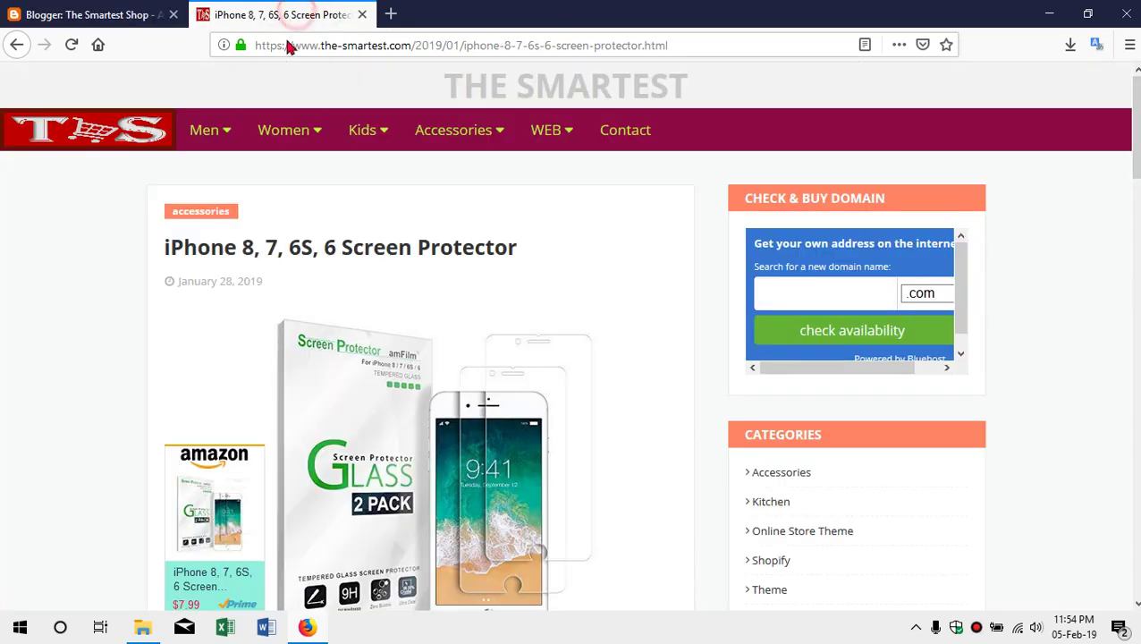
click(98, 133)
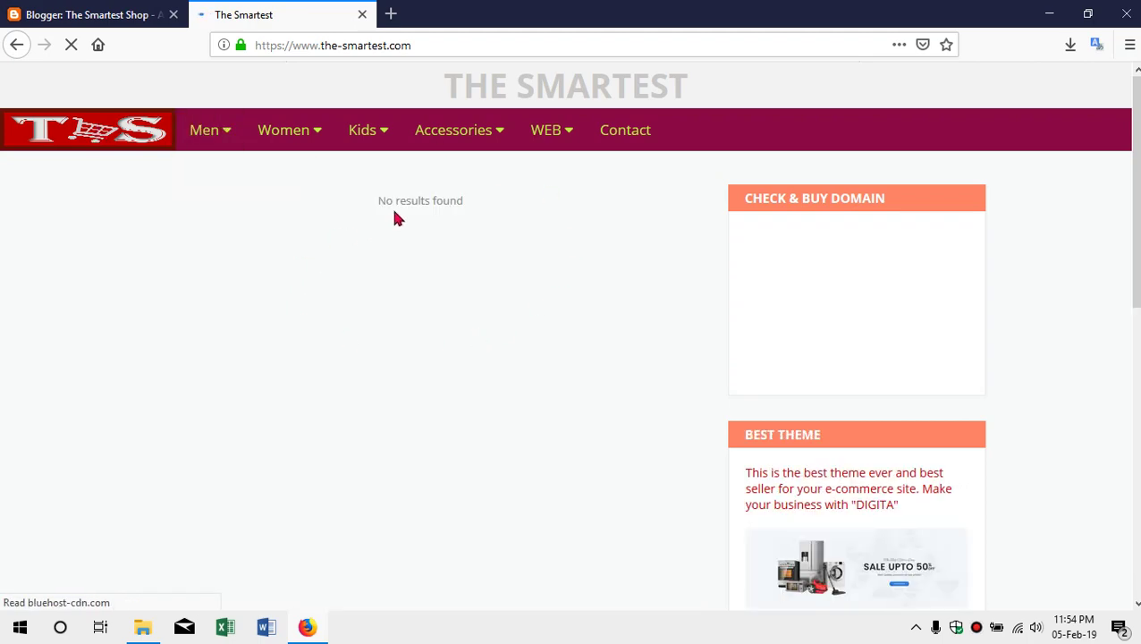
scroll(415, 429, down, 10)
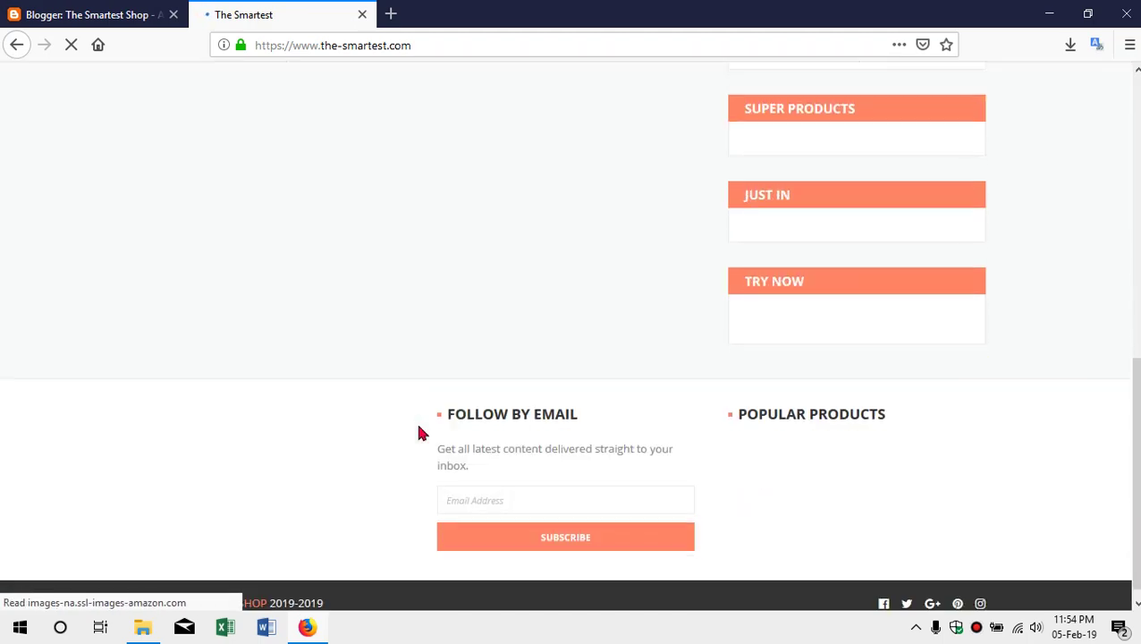
scroll(420, 420, up, 10)
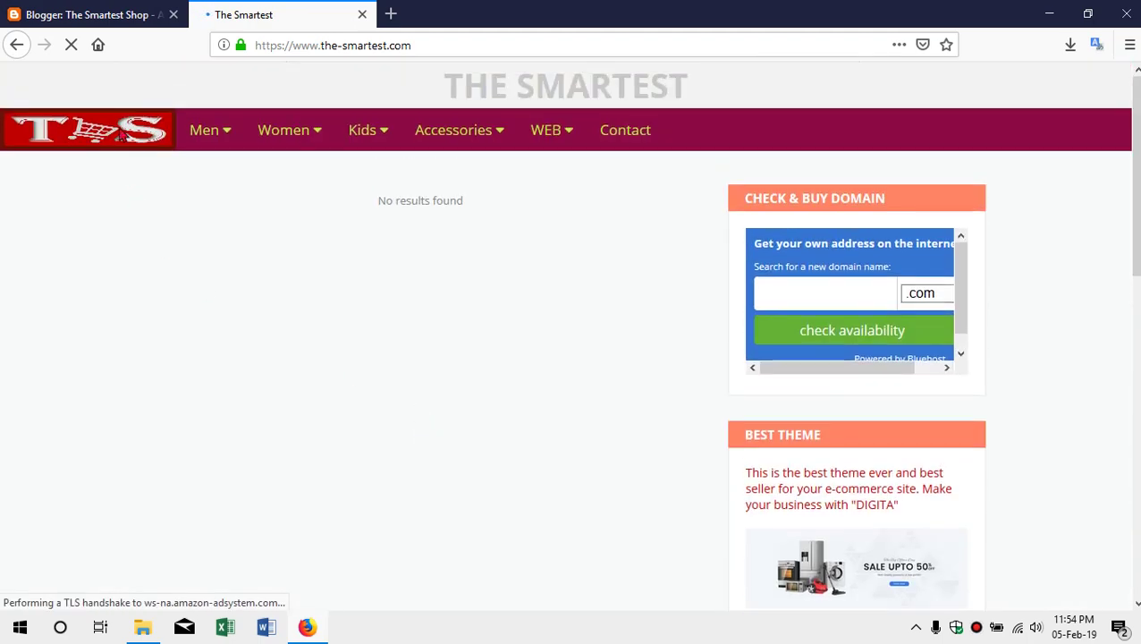
Return to the Blogger dashboard and open the blog's Theme page
click(105, 16)
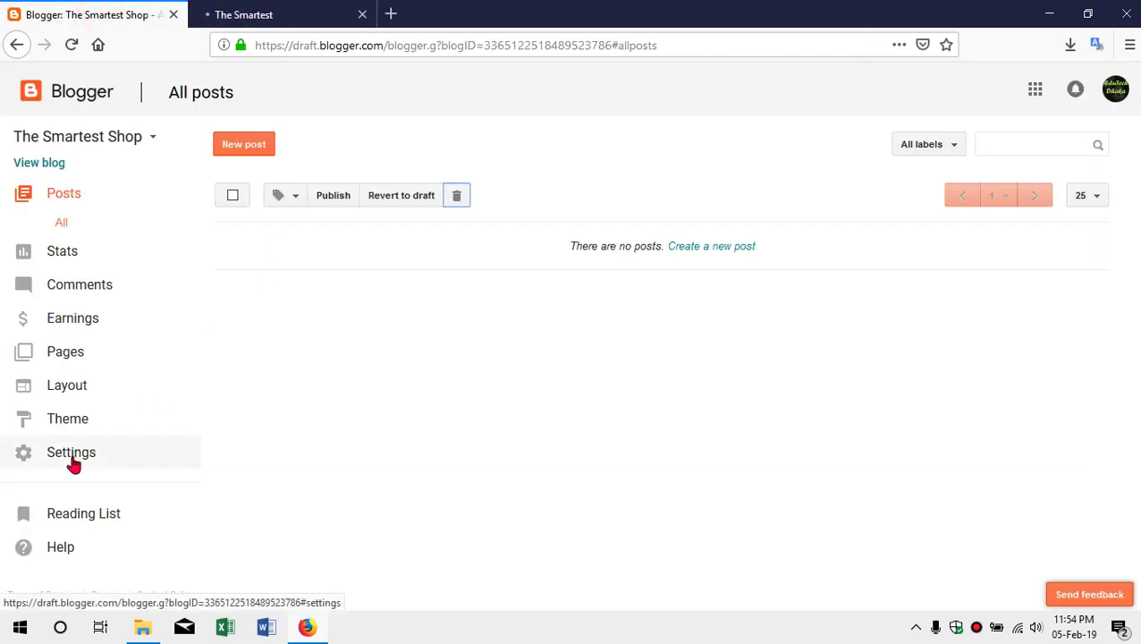
click(71, 420)
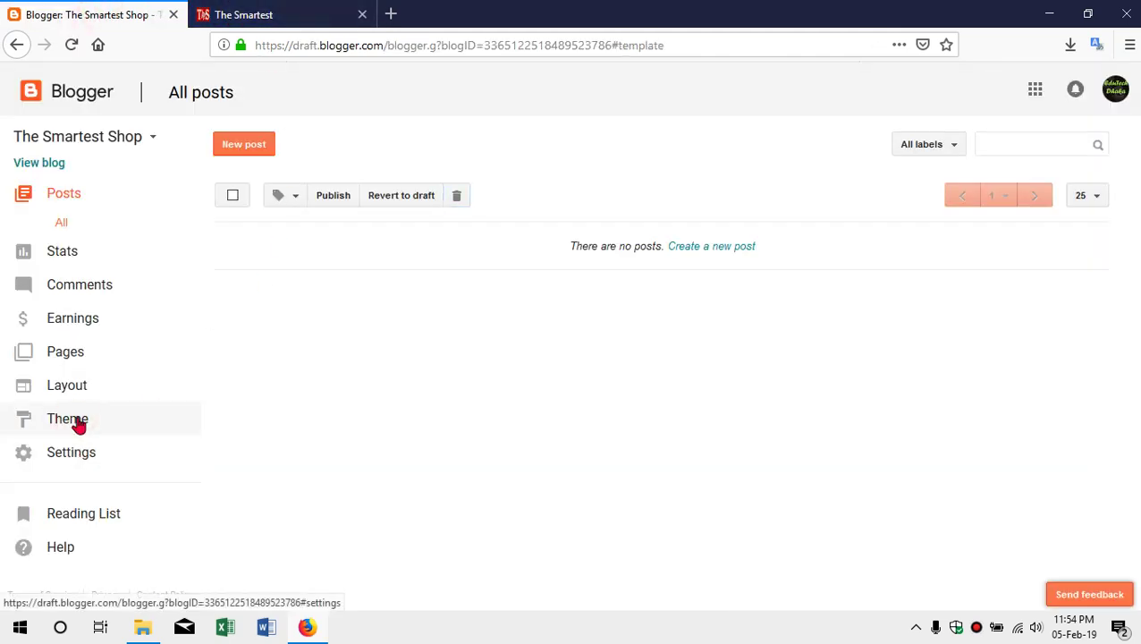
click(148, 140)
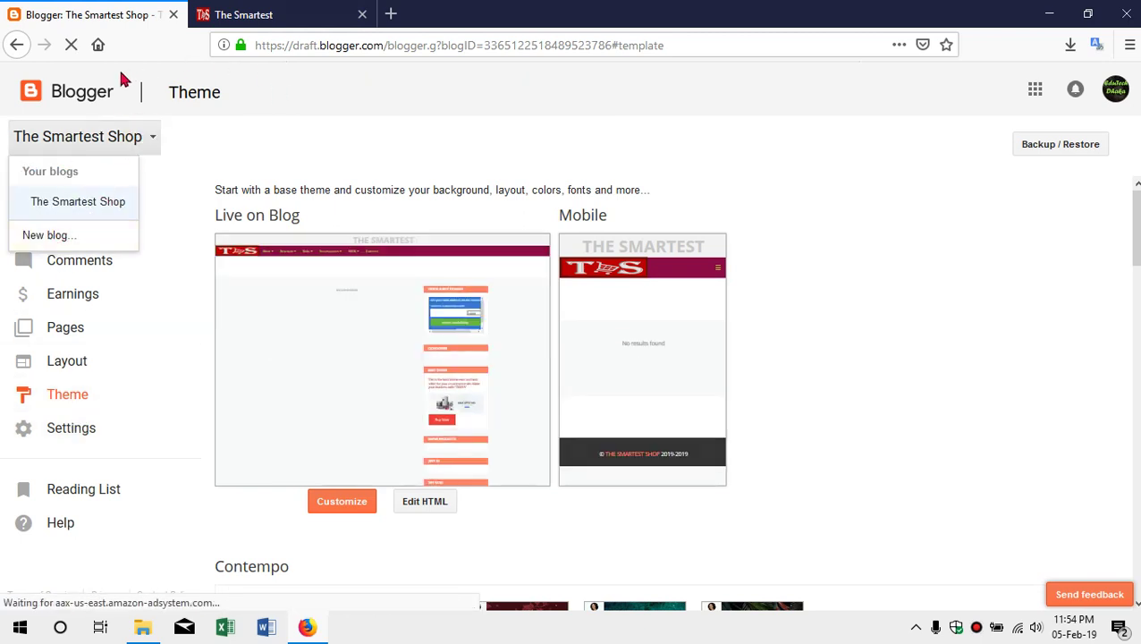
click(288, 77)
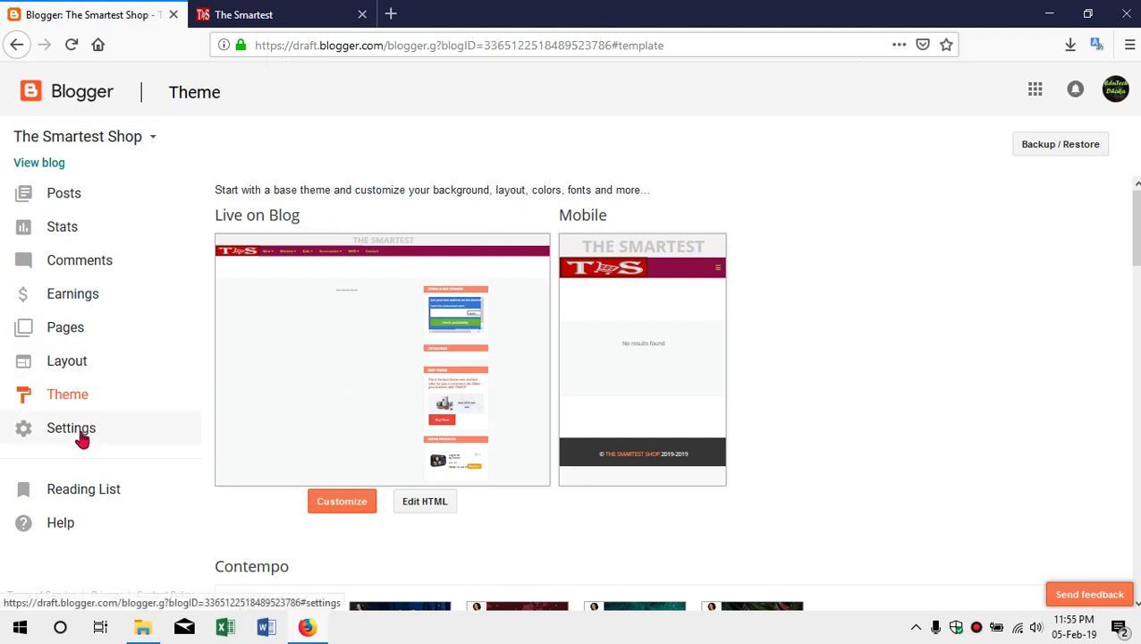
Upload Storm Blogger Template.xml from the Storm Blogger Template folder on the Desktop as the blog's theme
click(1050, 152)
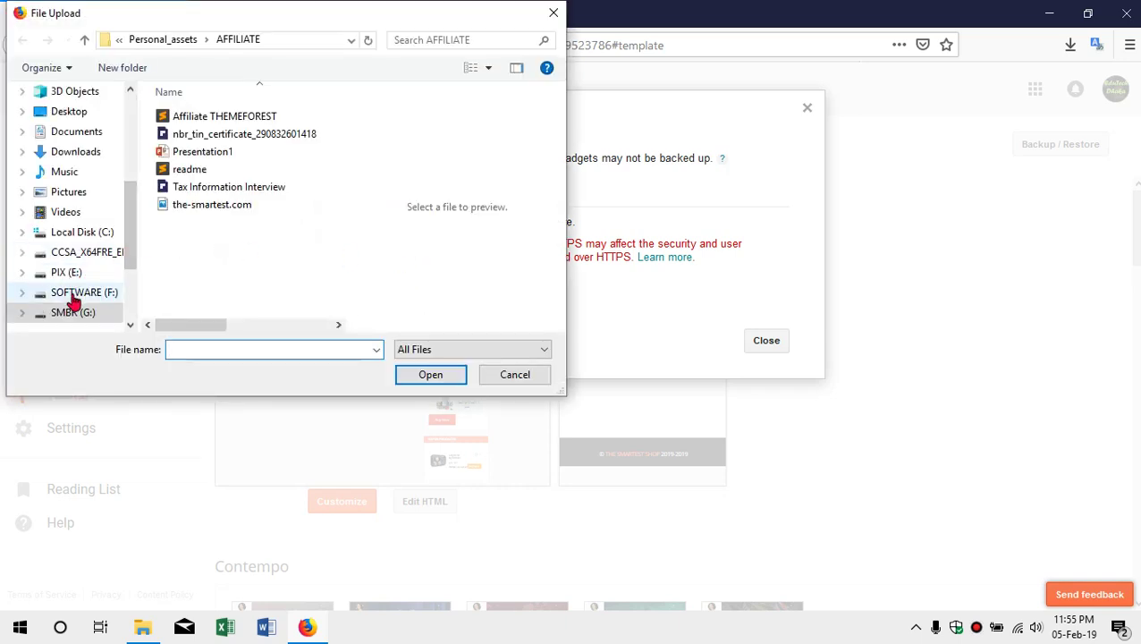
scroll(72, 300, up, 2)
scroll(72, 300, up, 3)
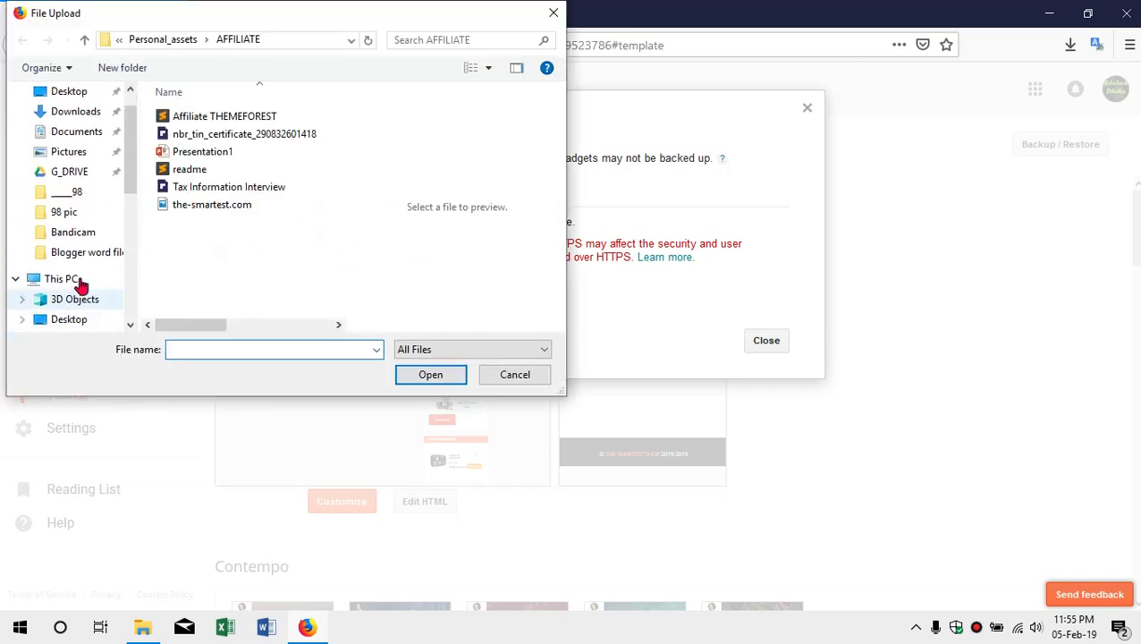
click(73, 145)
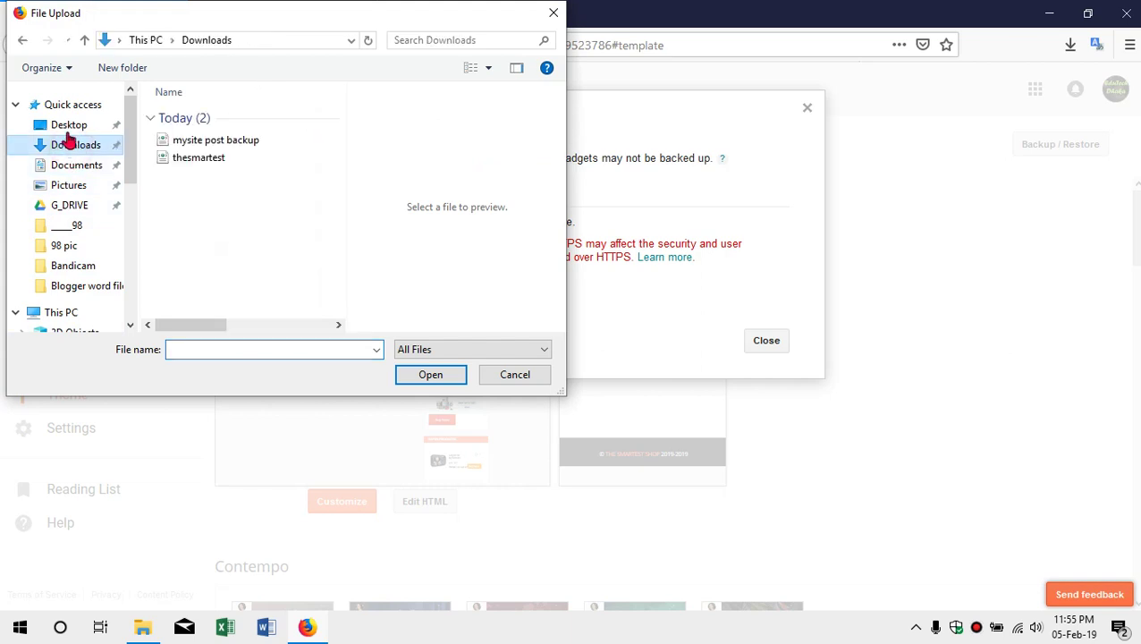
click(69, 130)
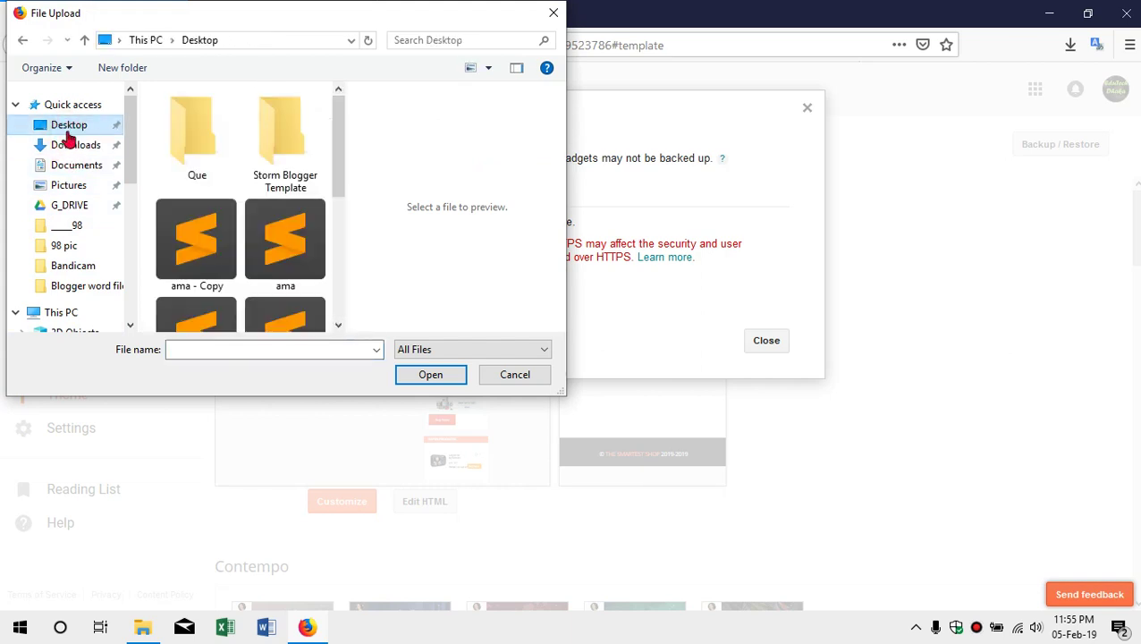
click(271, 153)
double_click(271, 154)
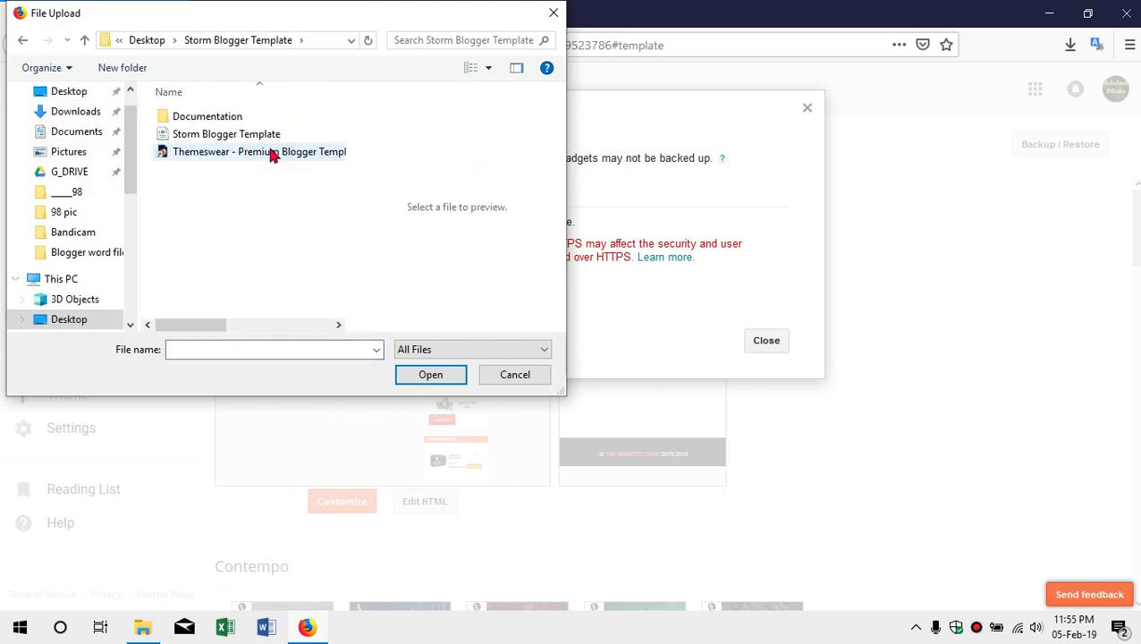
click(198, 134)
click(430, 376)
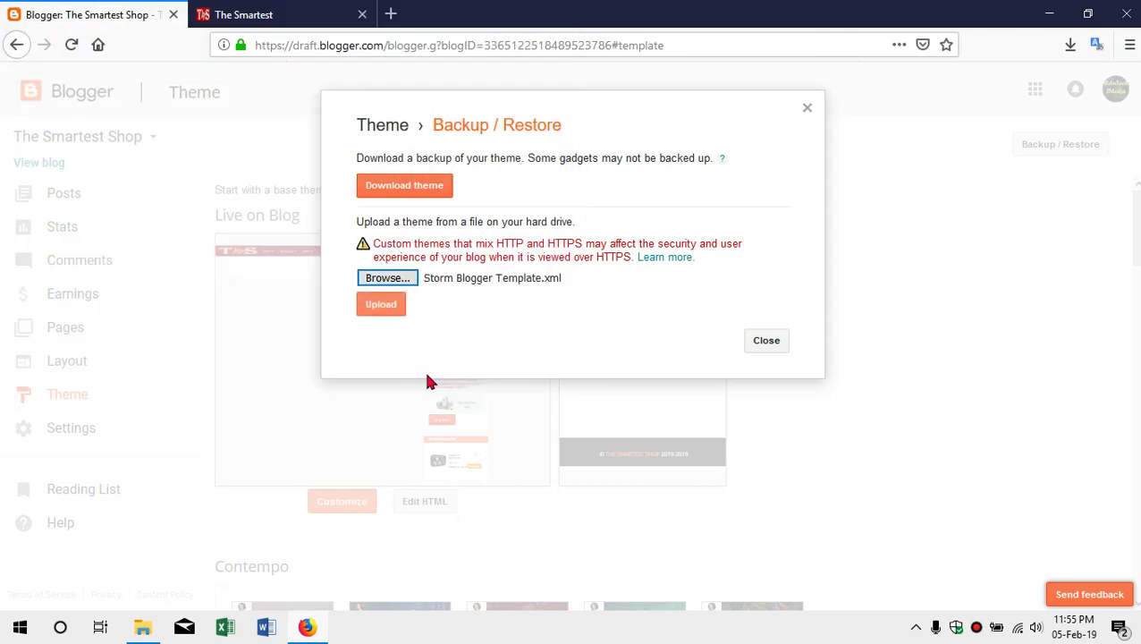
click(383, 306)
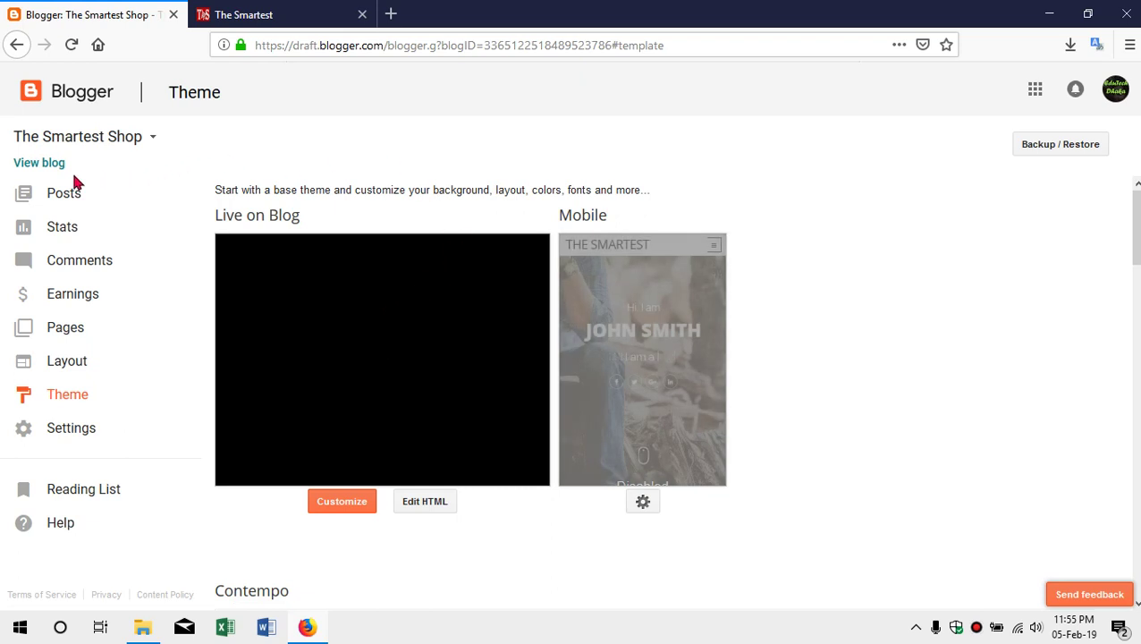
Open the live blog to view the uploaded theme and close the older tab of the site
click(34, 166)
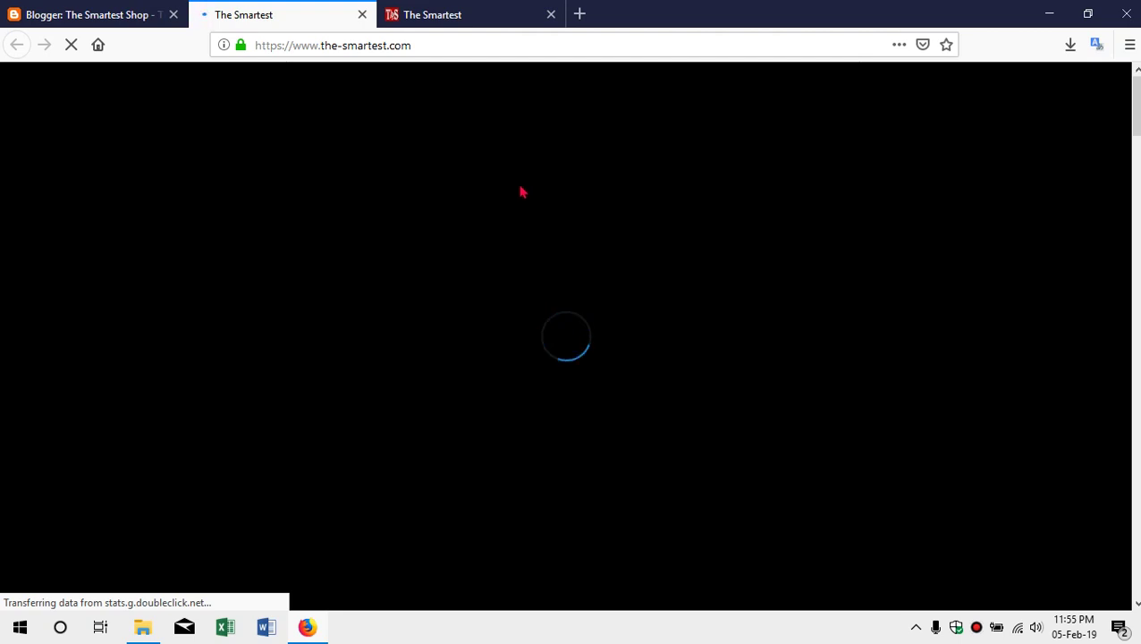
click(514, 20)
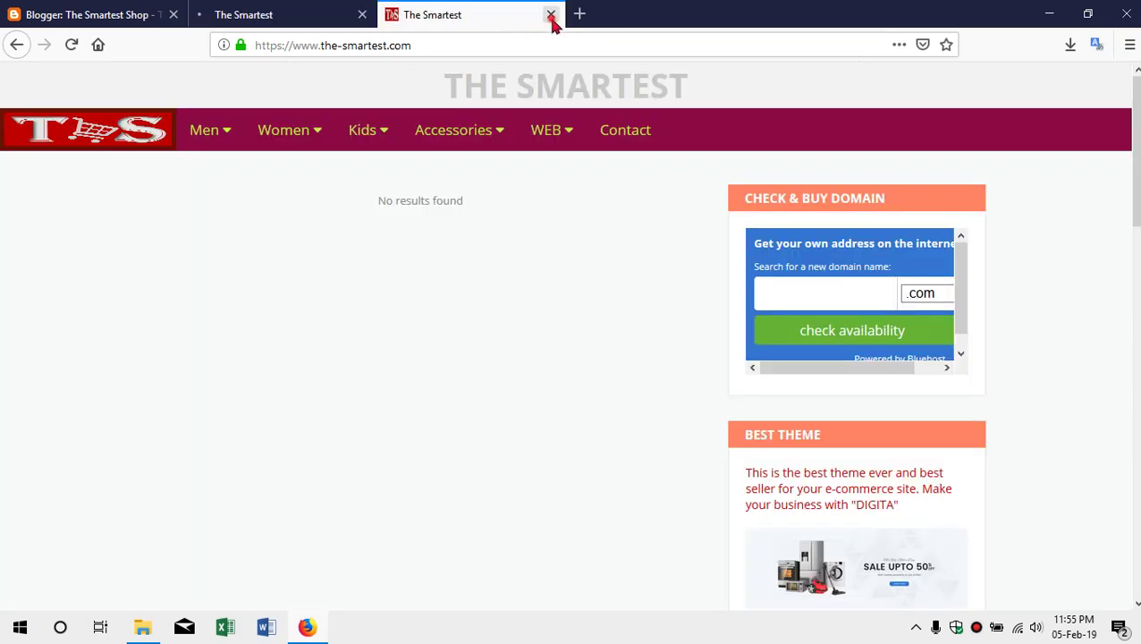
click(550, 15)
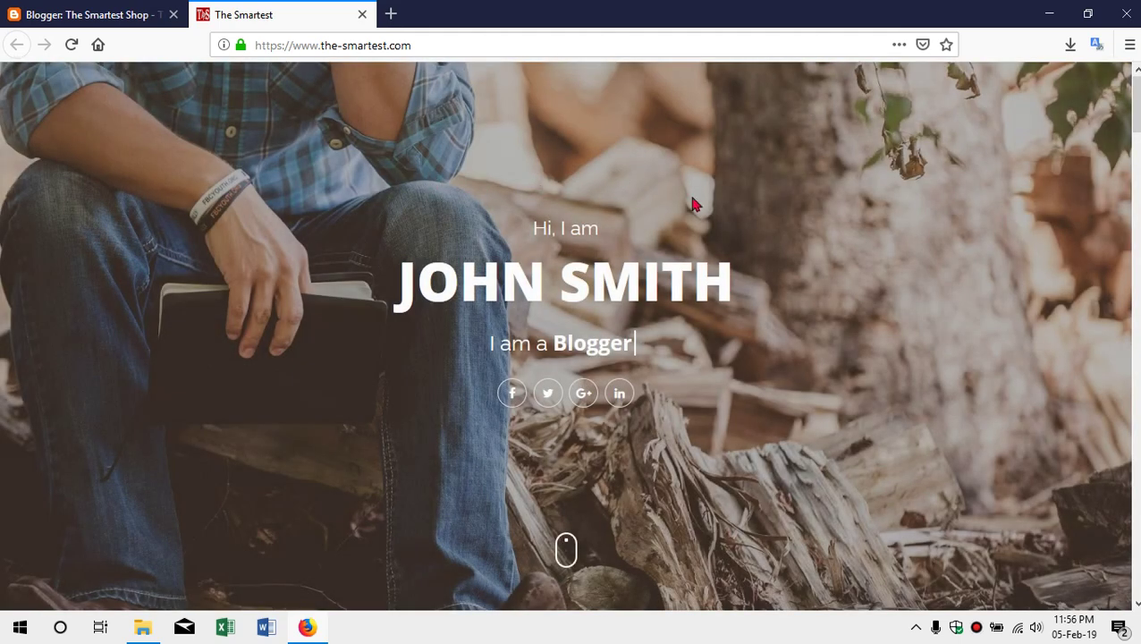
Look through the whole home page, from the intro to the footer, to examine how the uploaded theme displays the site
click(568, 552)
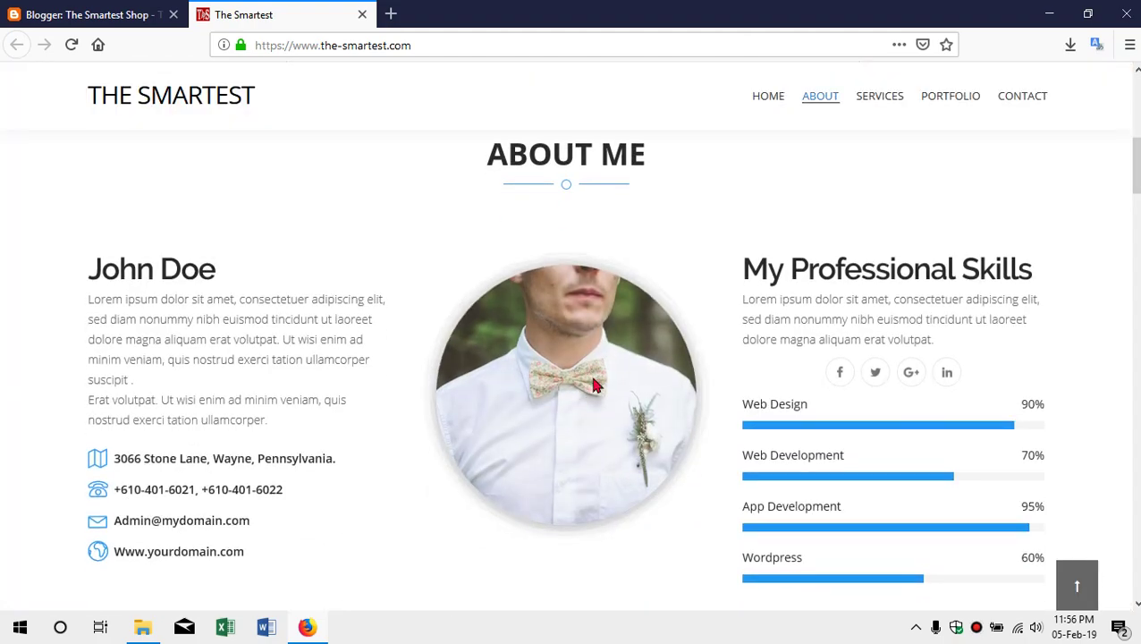
scroll(591, 371, down, 5)
scroll(591, 368, down, 15)
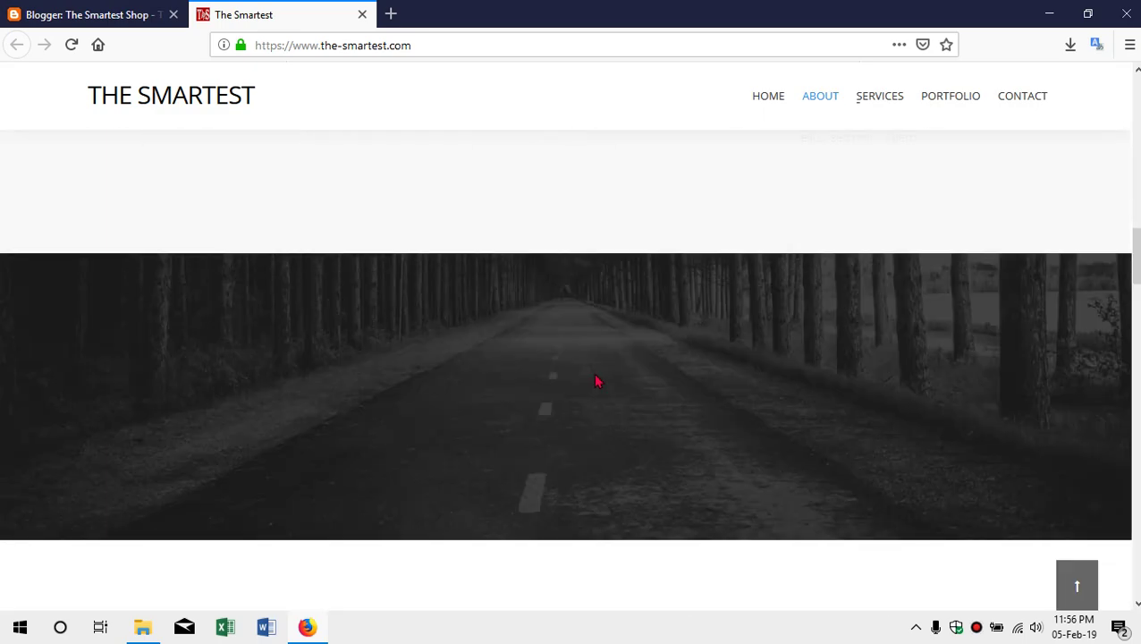
scroll(599, 383, down, 15)
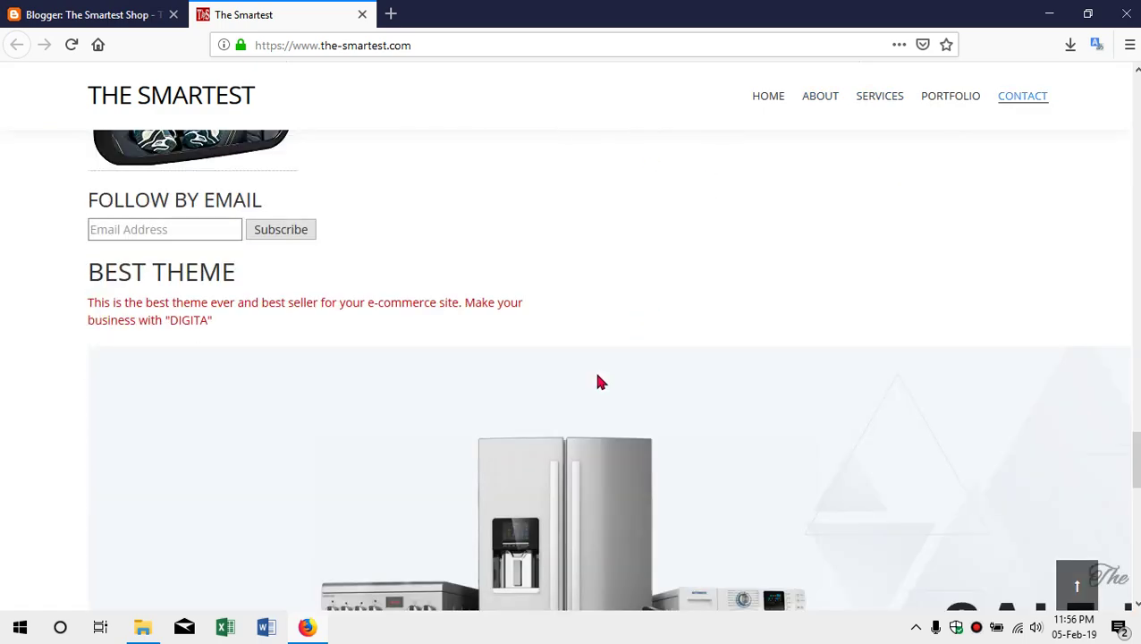
scroll(599, 386, down, 4)
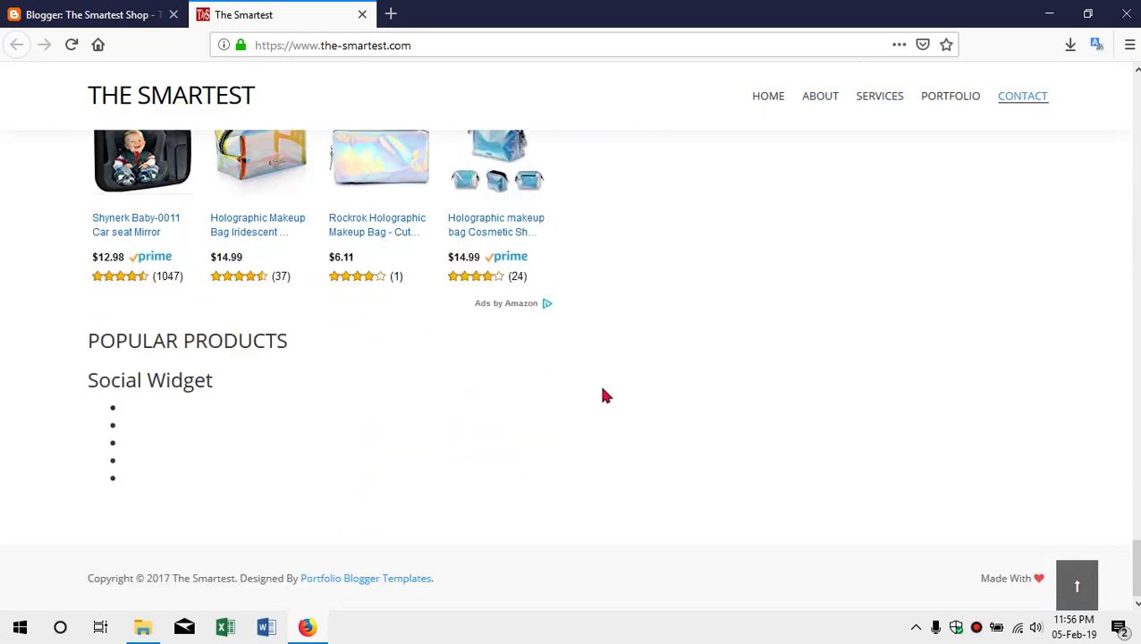
scroll(261, 353, up, 5)
scroll(309, 442, up, 10)
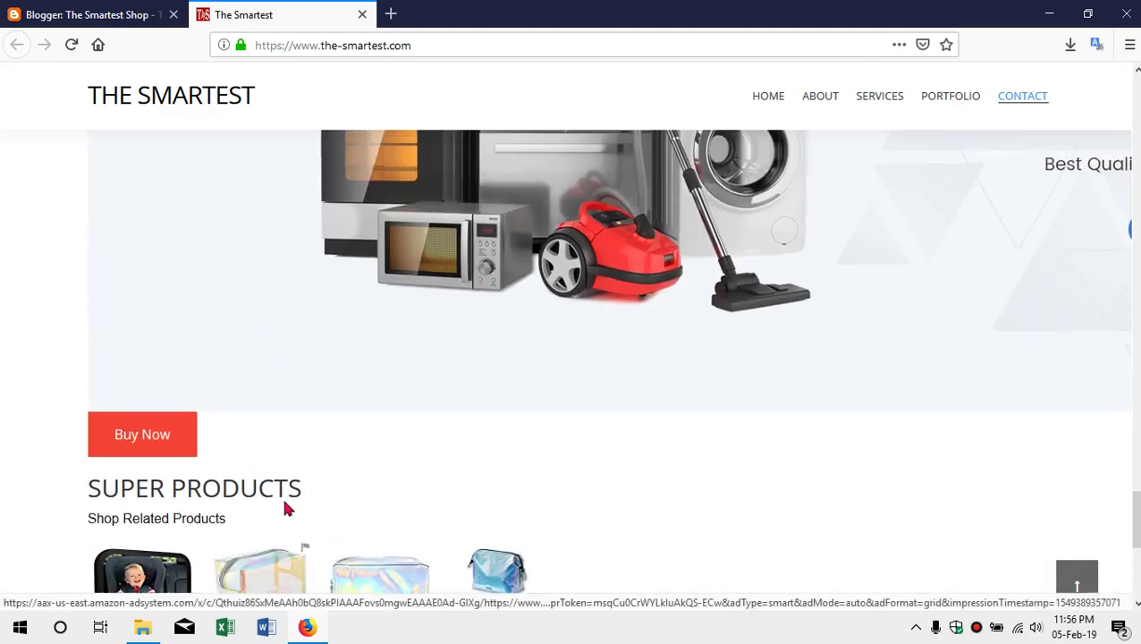
scroll(310, 433, up, 10)
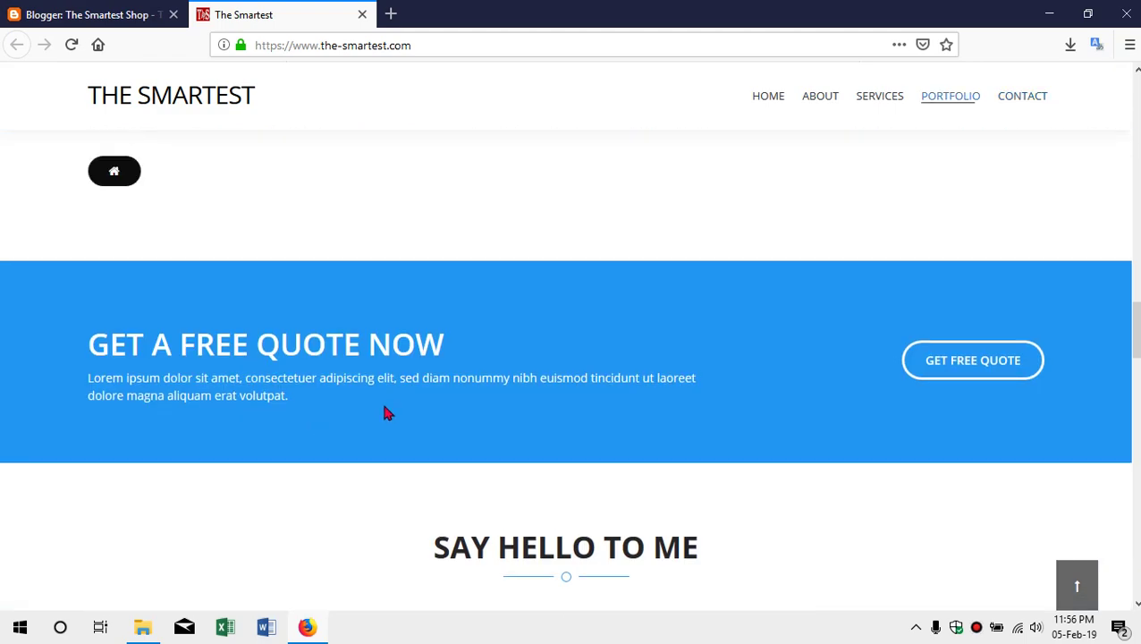
scroll(401, 397, down, 10)
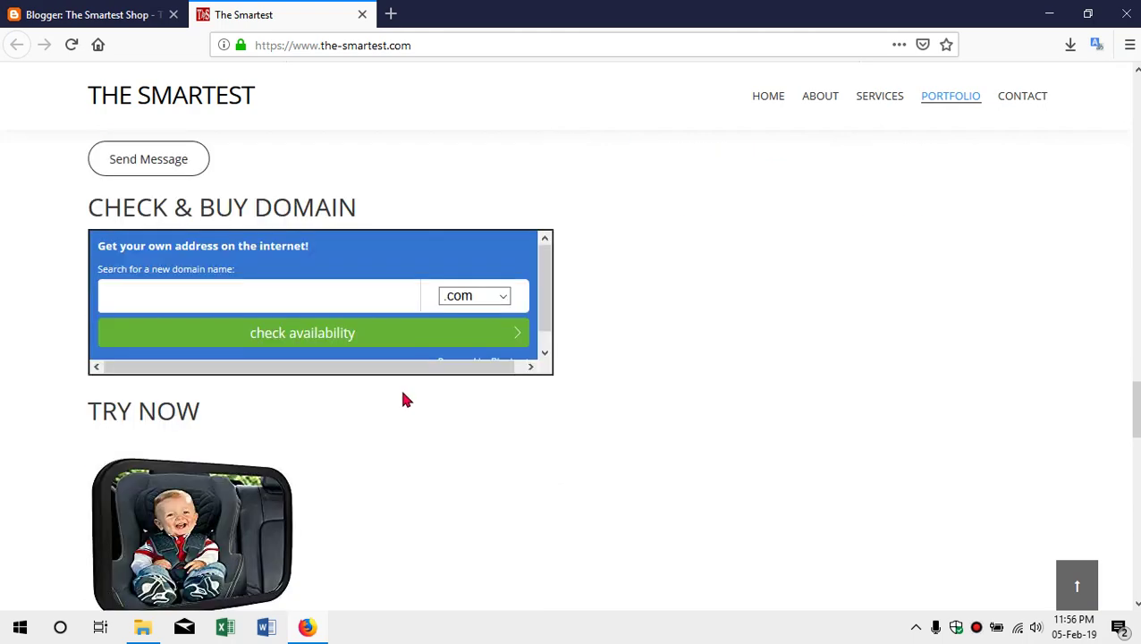
scroll(404, 398, up, 2)
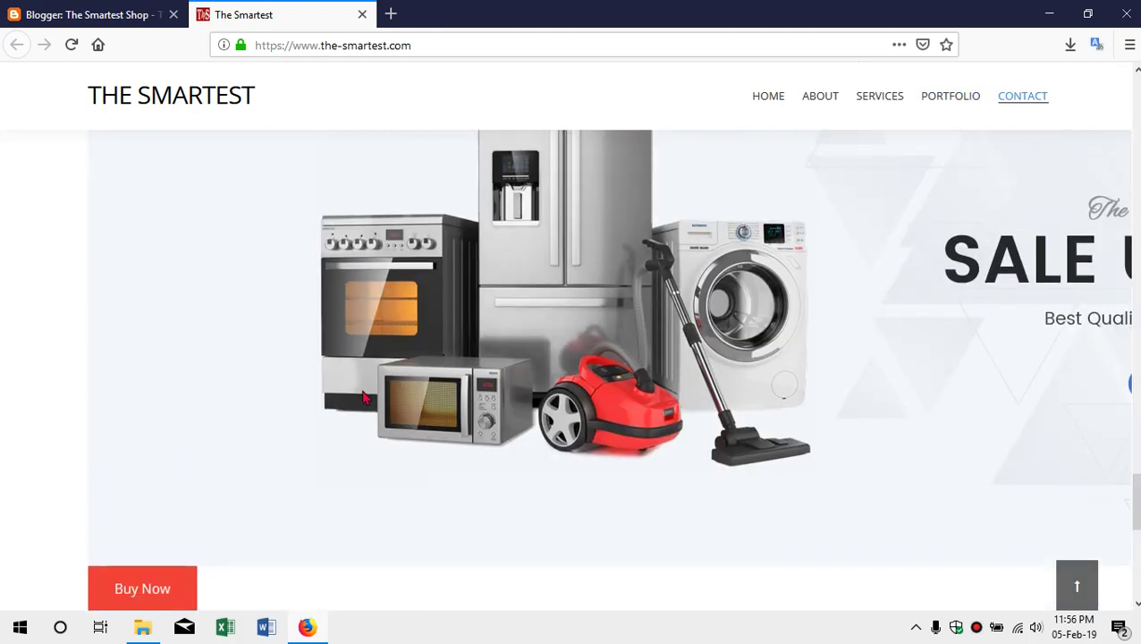
scroll(147, 433, down, 4)
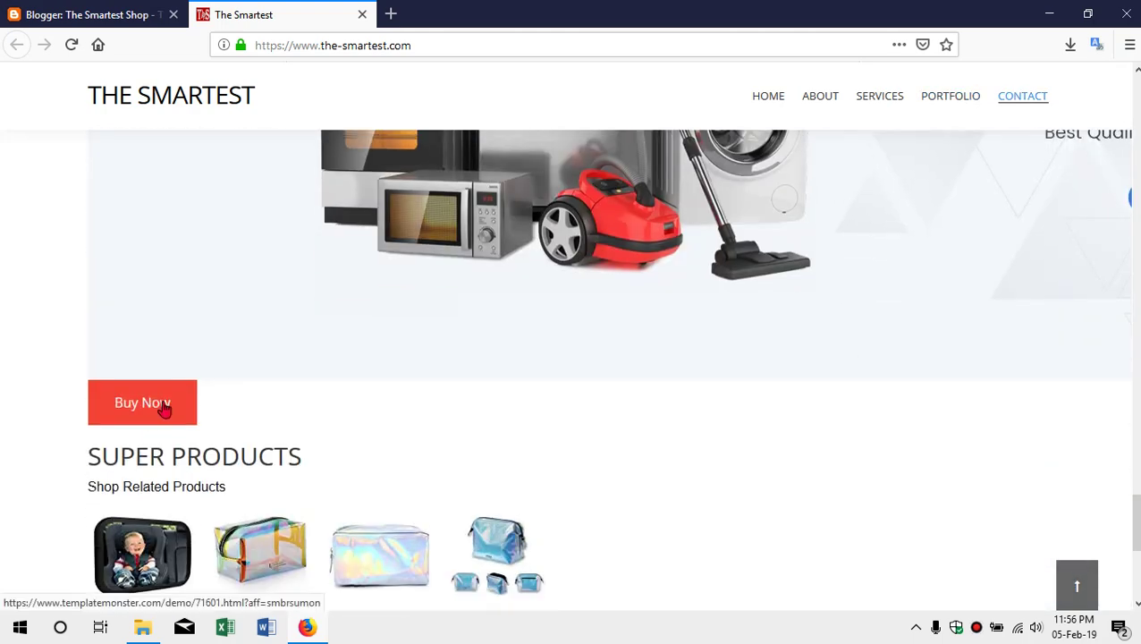
scroll(501, 381, up, 15)
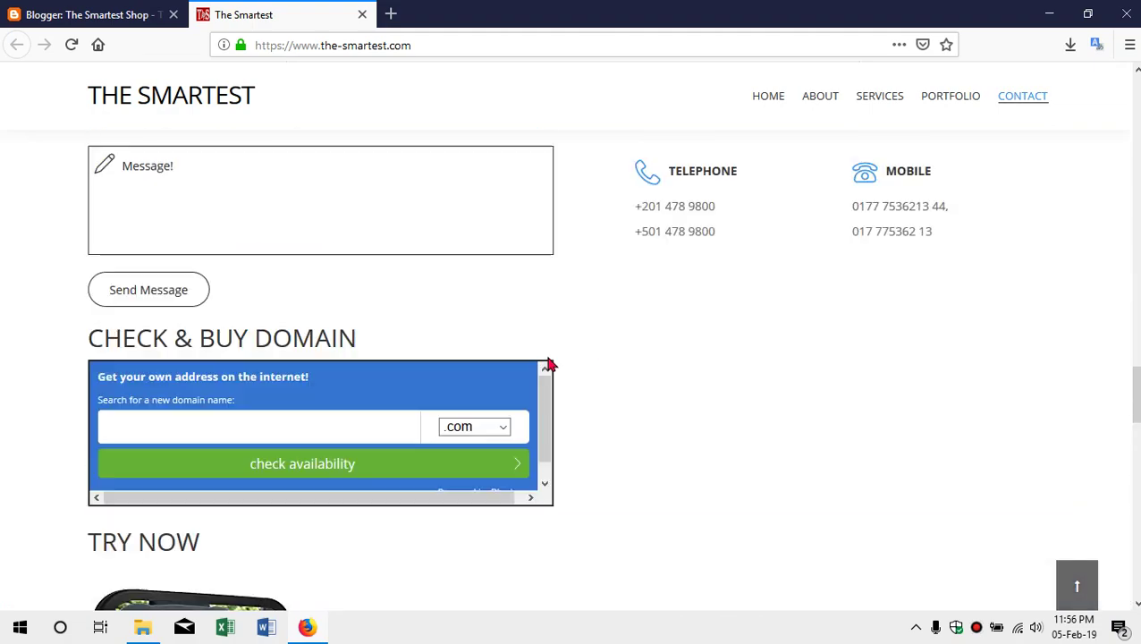
scroll(557, 365, up, 10)
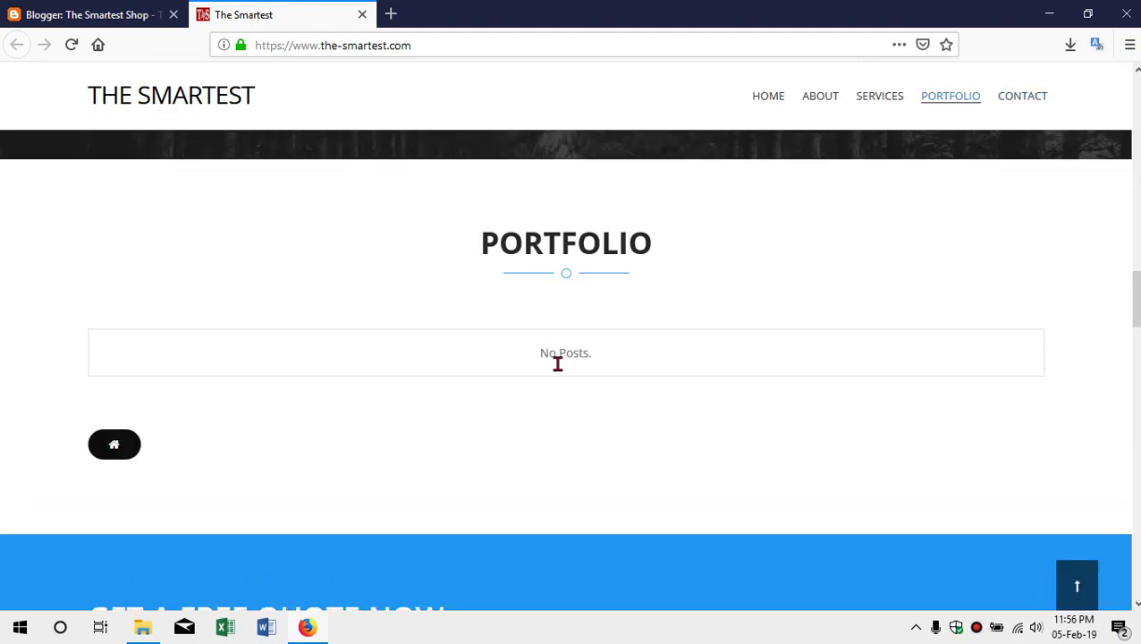
scroll(558, 371, up, 10)
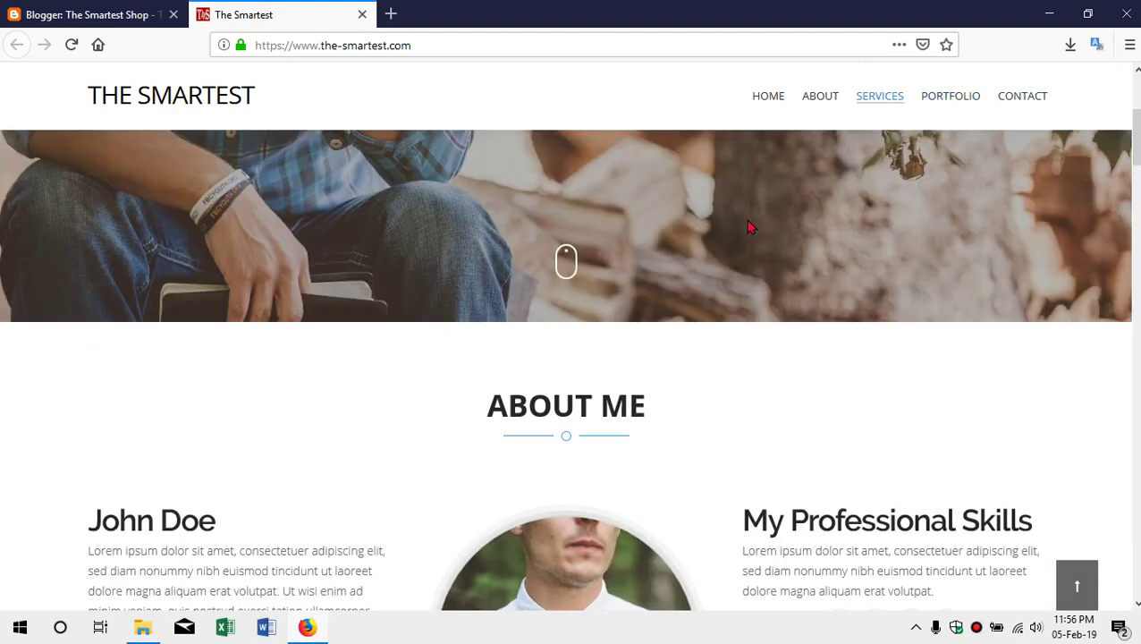
scroll(537, 249, up, 4)
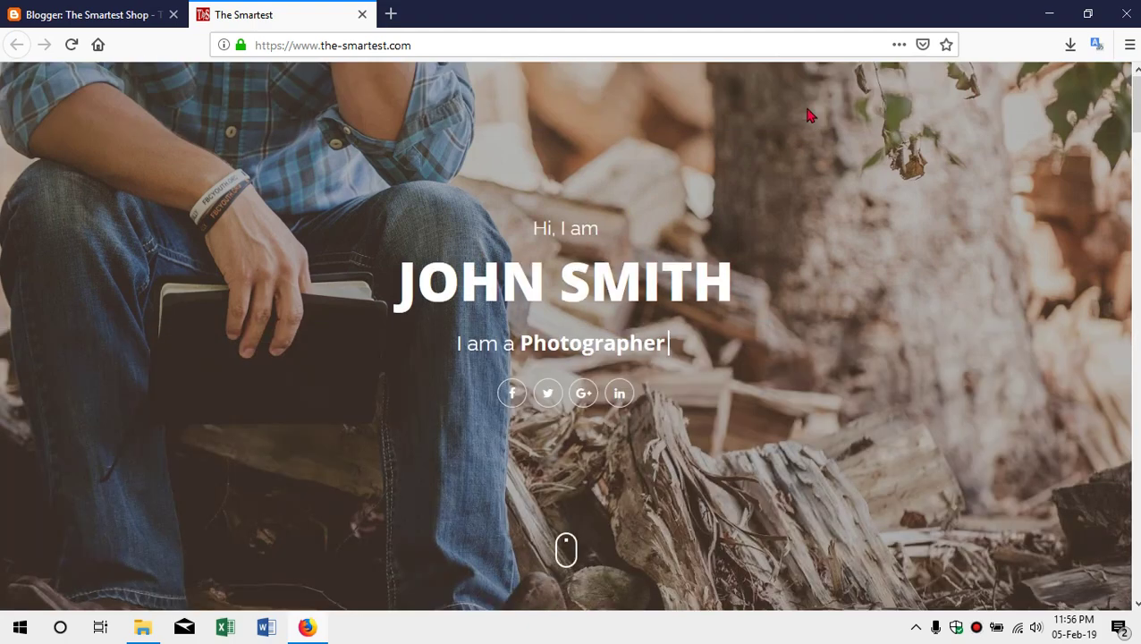
Visit the site's About, Services and Portfolio sections to check their content under the uploaded theme
scroll(774, 152, down, 3)
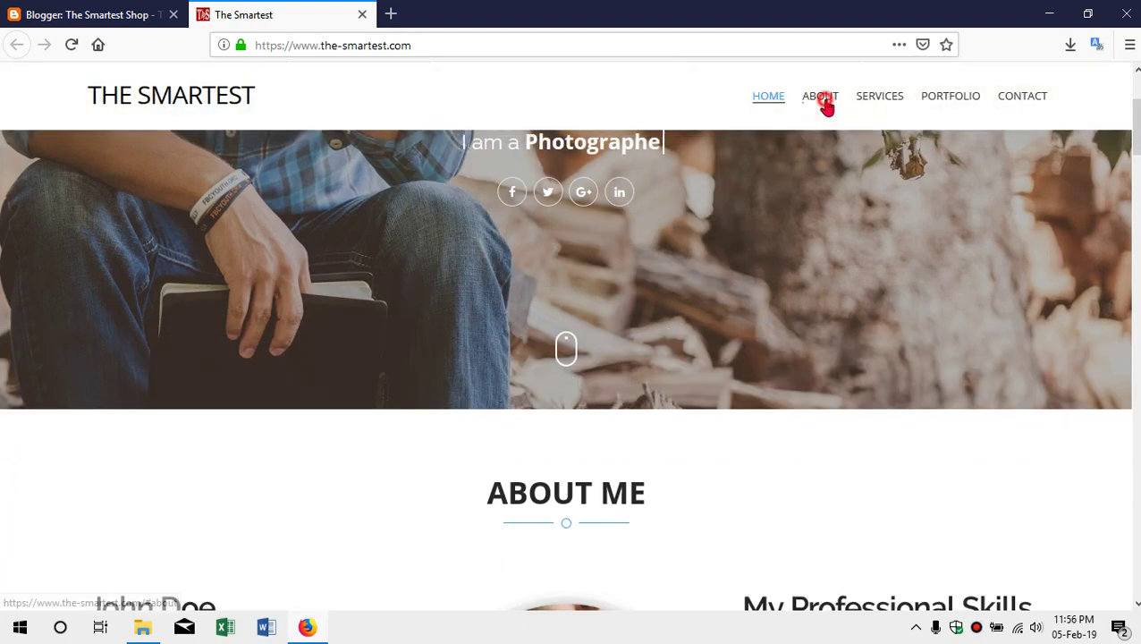
click(827, 106)
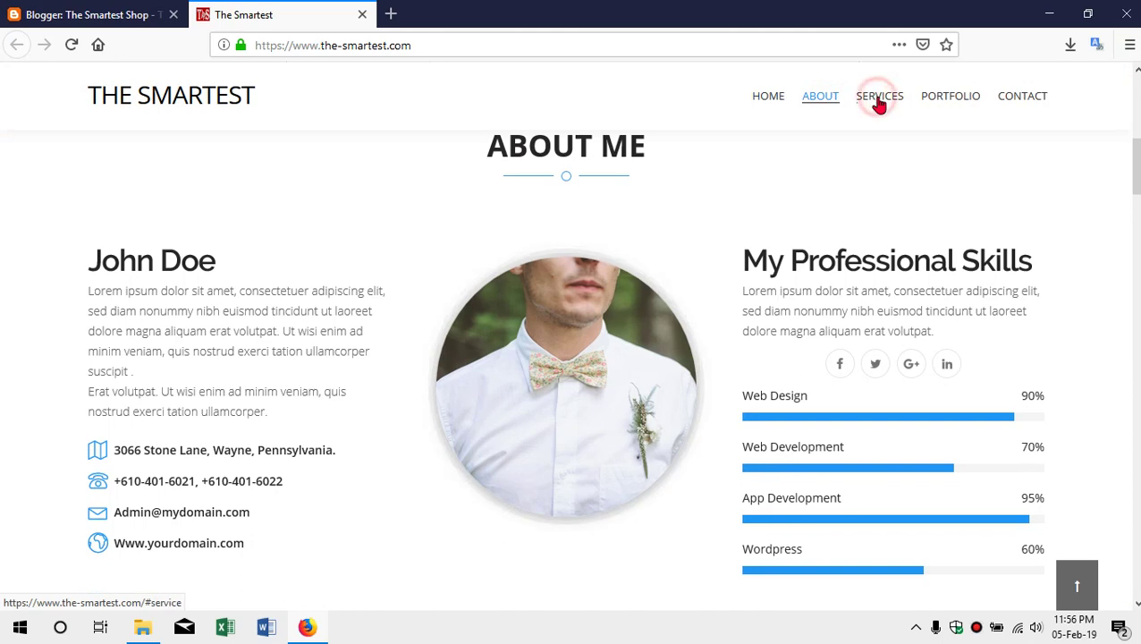
click(879, 104)
click(959, 105)
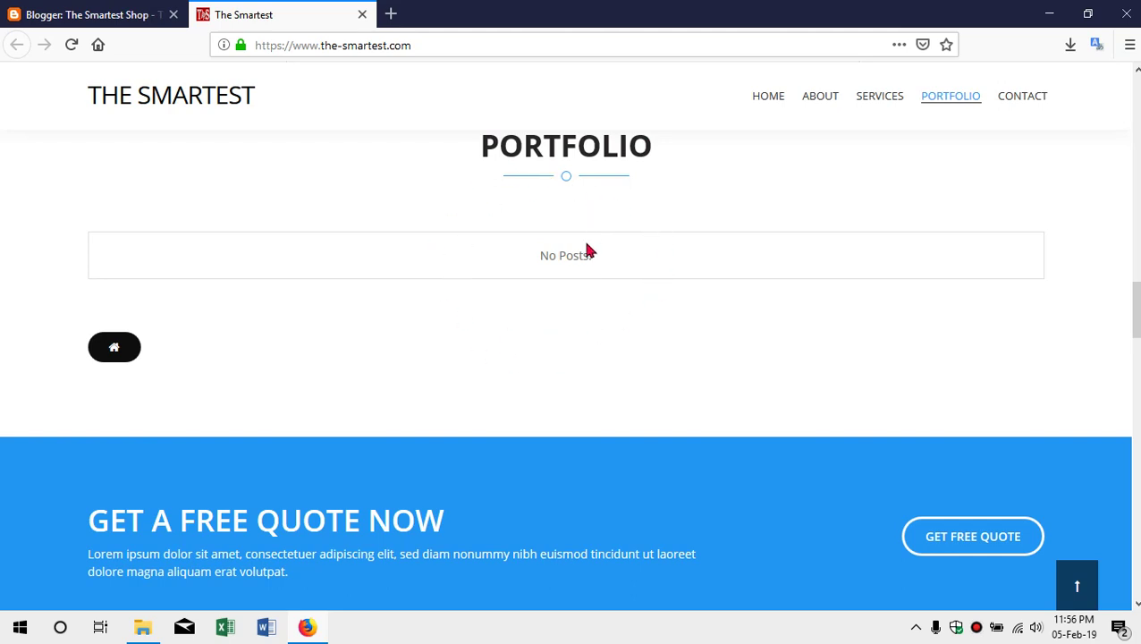
Return to the Blogger dashboard, start a content import from the Other settings, and complete the robot check
click(122, 11)
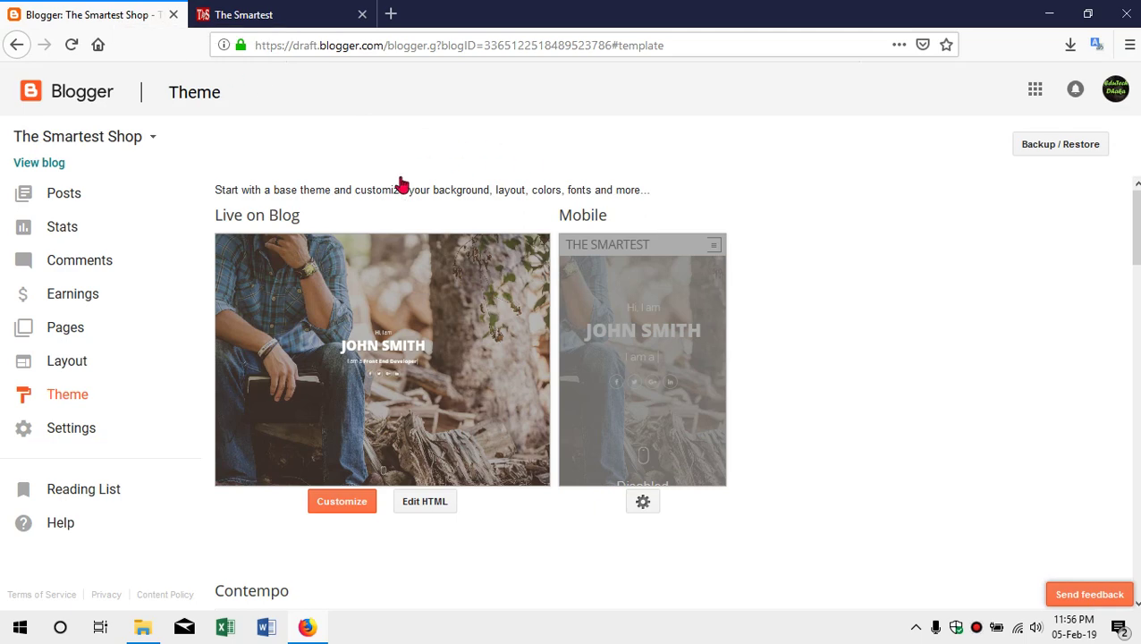
click(85, 438)
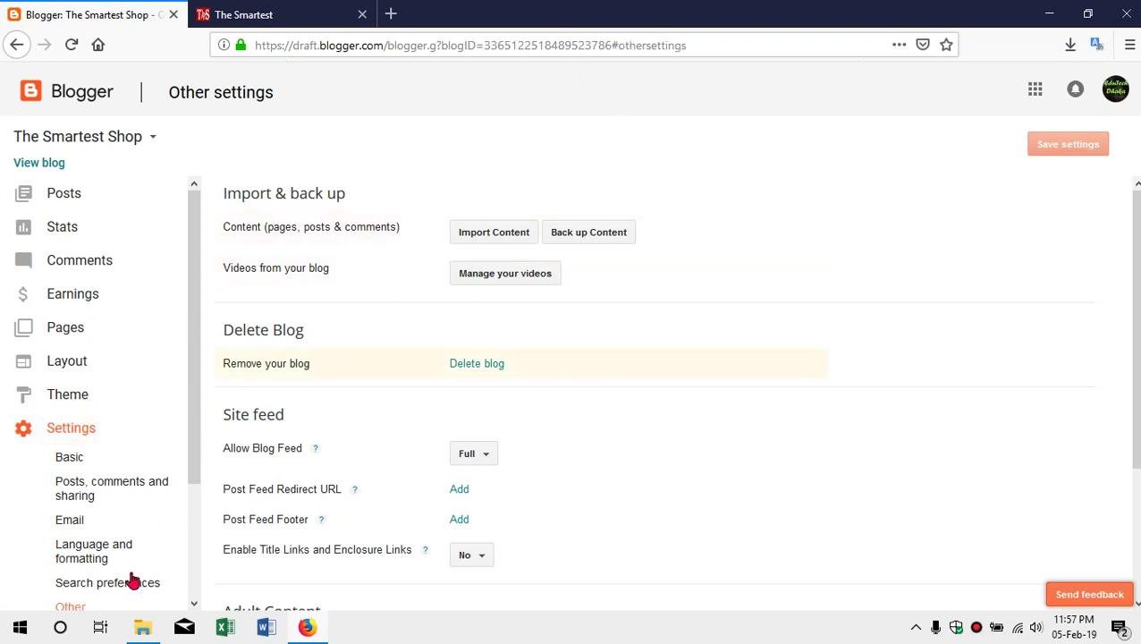
scroll(99, 590, down, 2)
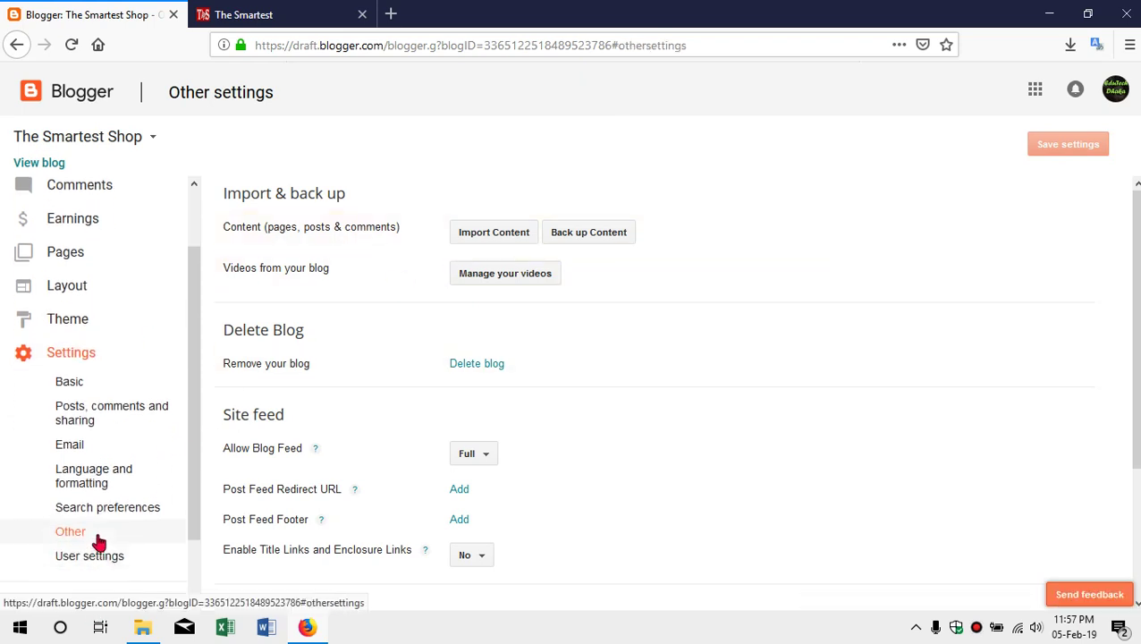
click(483, 234)
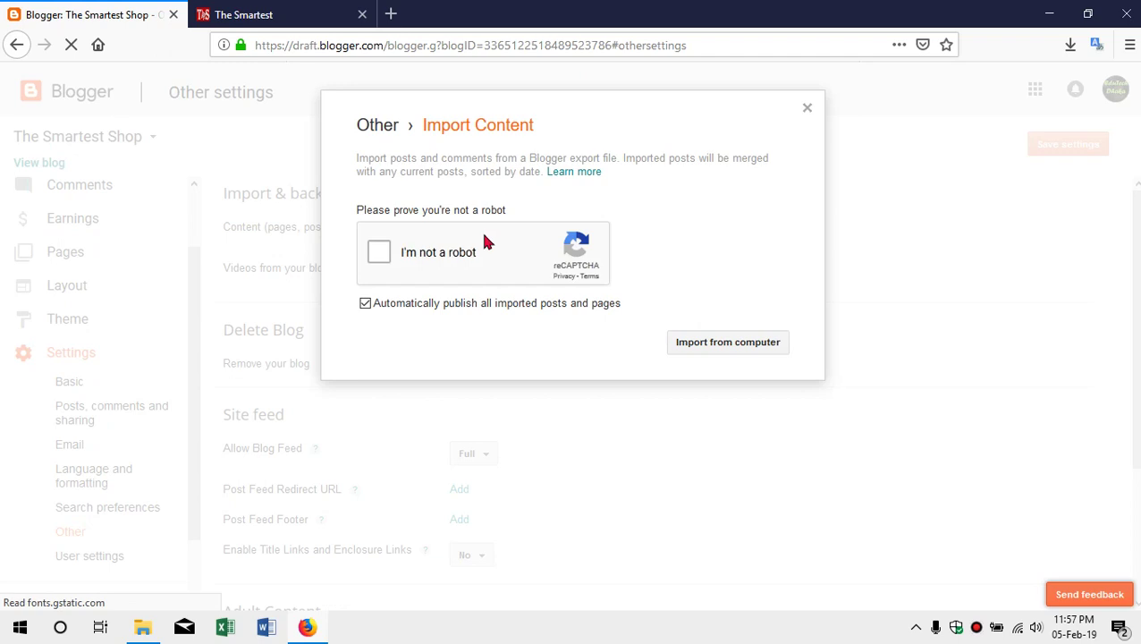
click(378, 254)
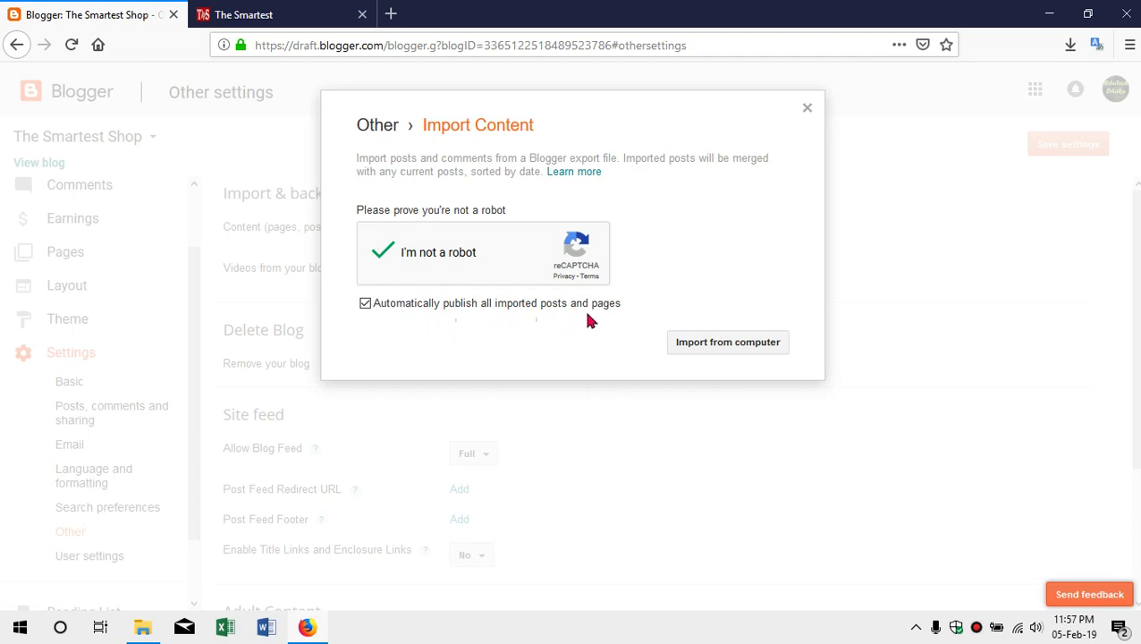
Import the mysite post backup file from the Downloads folder to restore the blog's posts
click(725, 352)
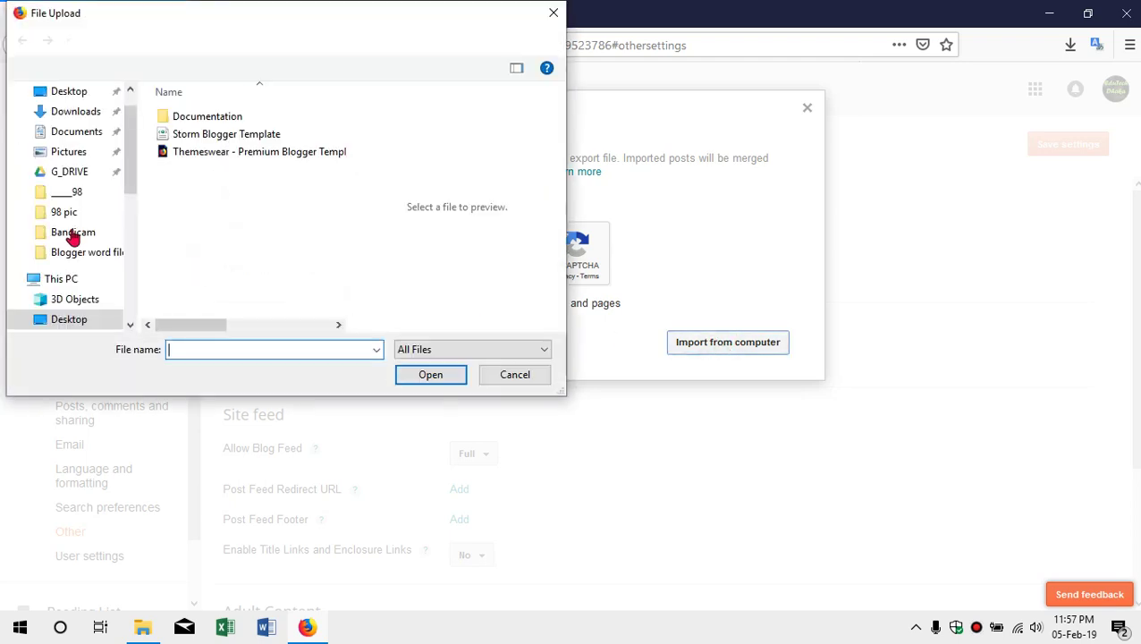
click(60, 111)
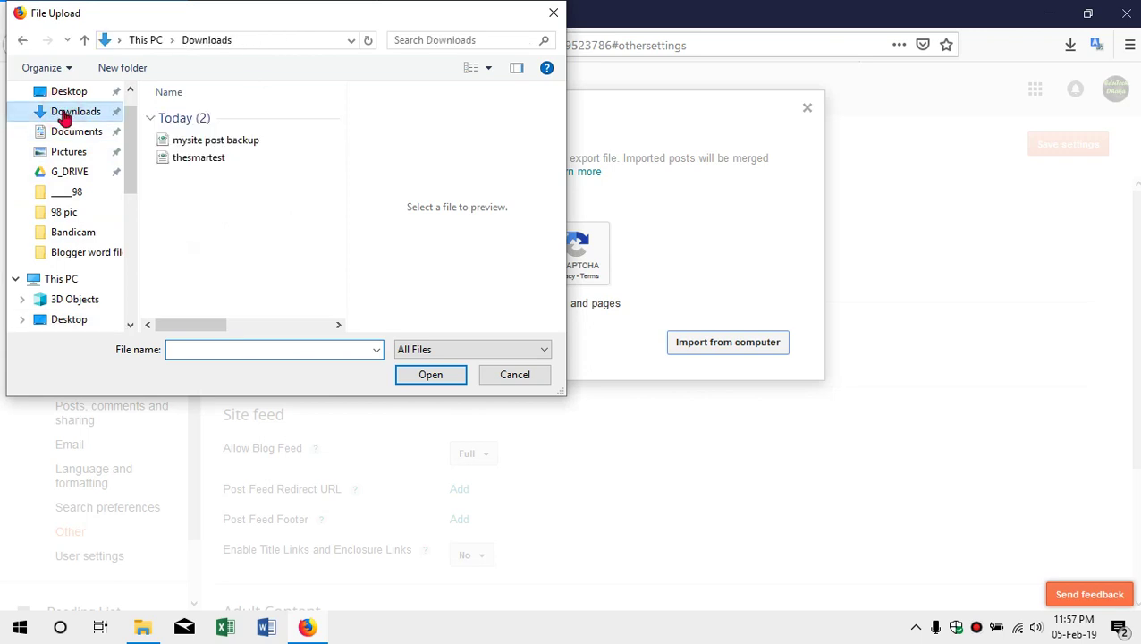
click(214, 147)
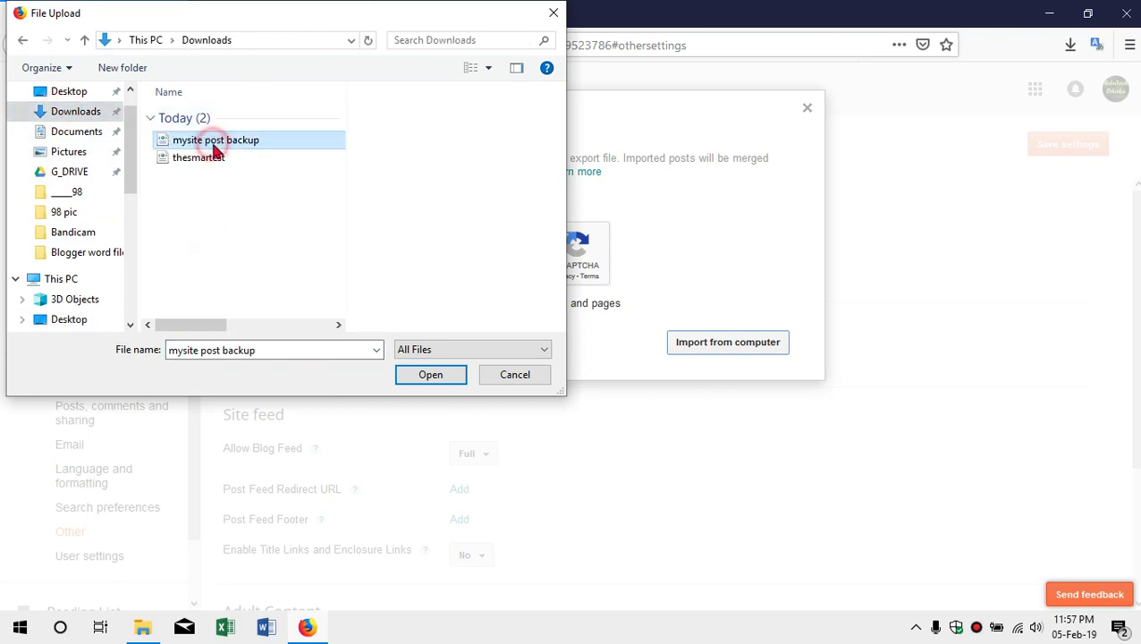
click(434, 380)
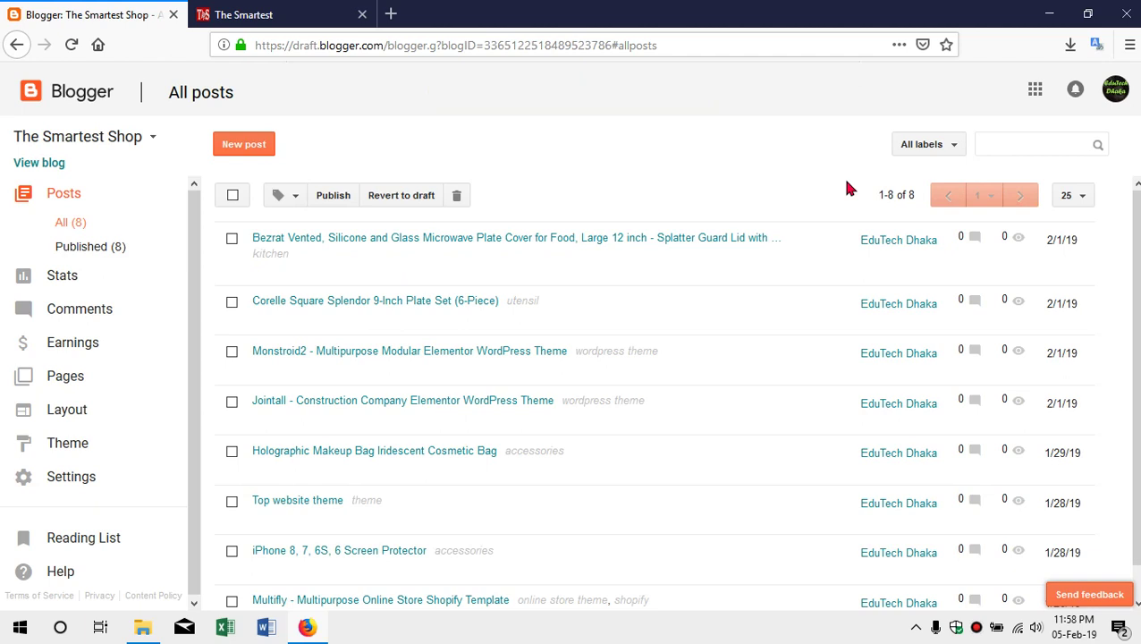
Check the post count in the All posts list, circling it briefly with the screen pen and clearing the mark
key(ctrl+shift+1)
mouse_move(844, 182)
mouse_down()
mouse_move(930, 184)
mouse_move(854, 223)
mouse_move(865, 173)
mouse_up()
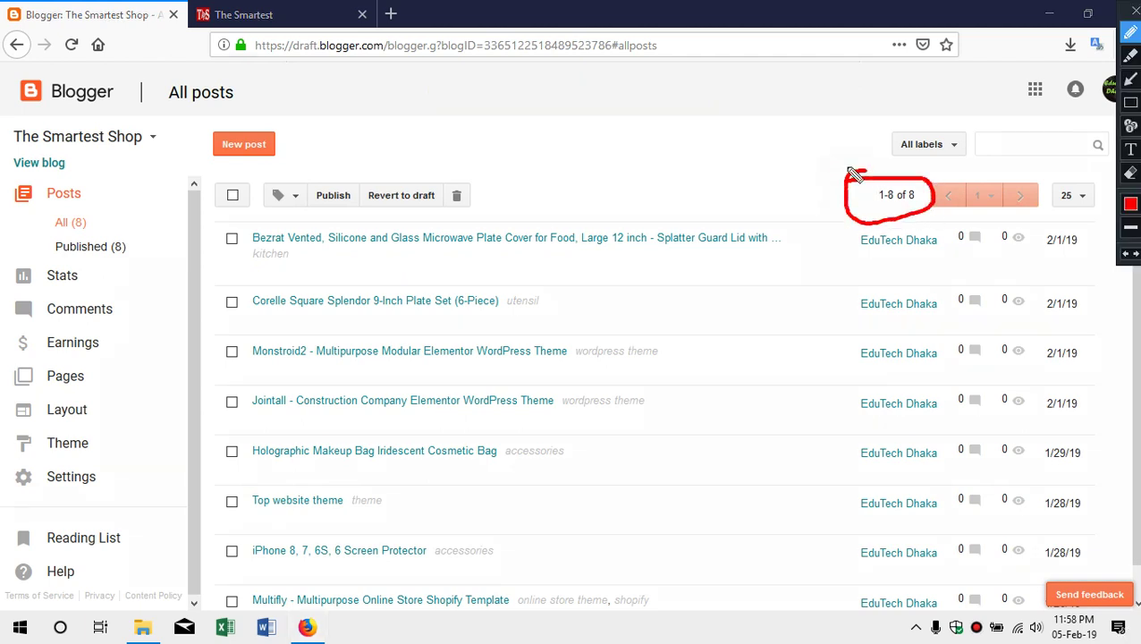
key(ctrl+shift+1)
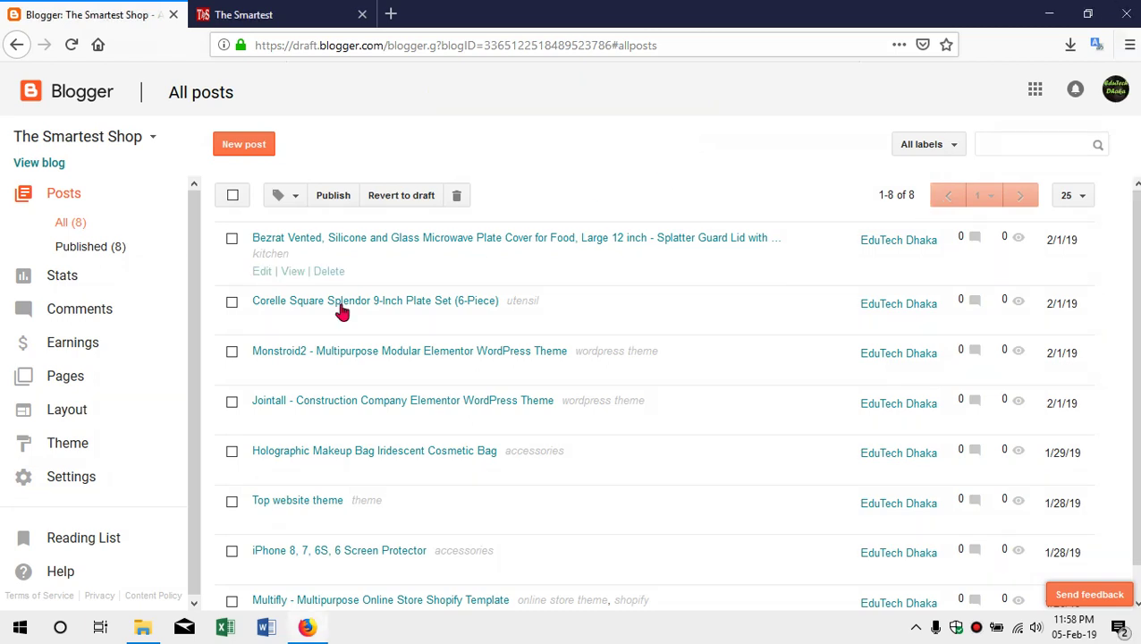
scroll(344, 313, down, 1)
Reload the live site and look through its Portfolio section to check for the restored posts
click(260, 22)
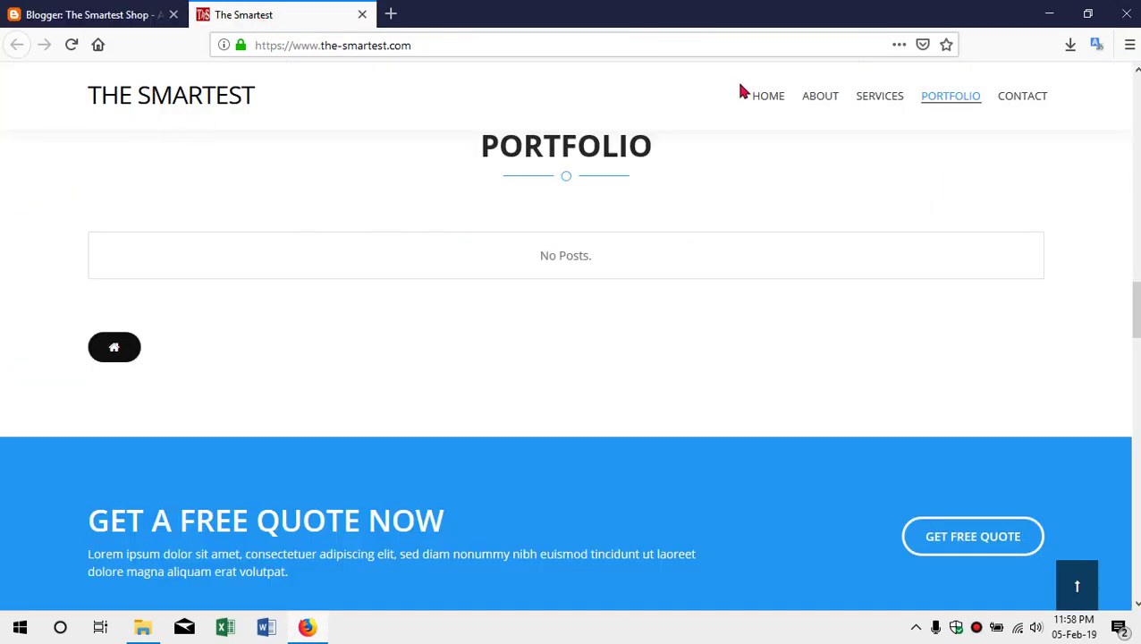
click(72, 47)
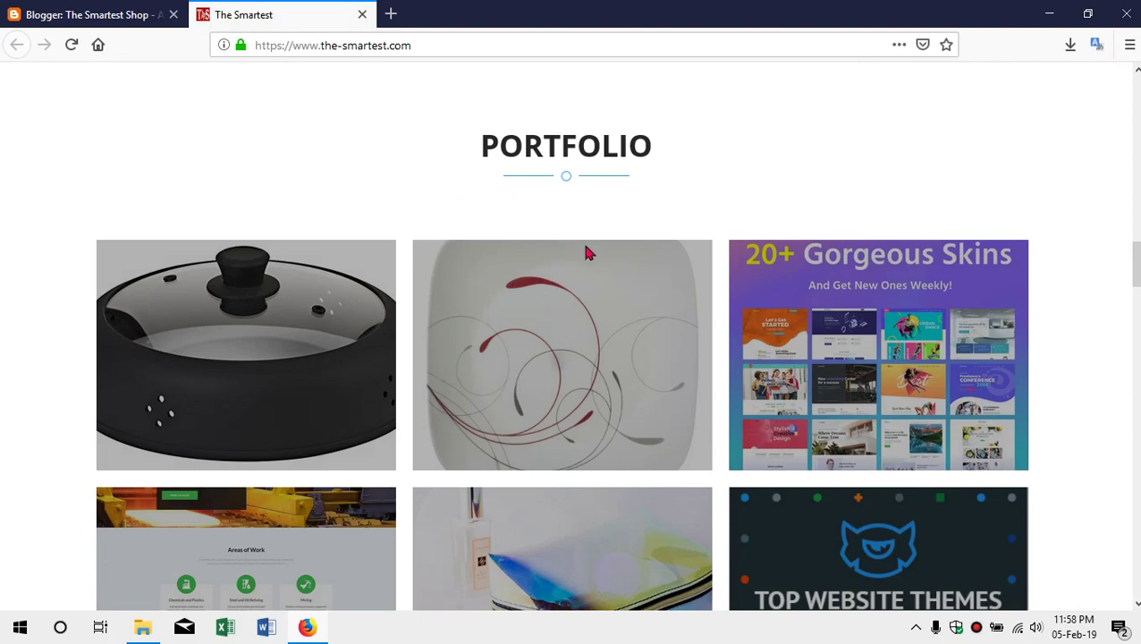
scroll(586, 268, down, 5)
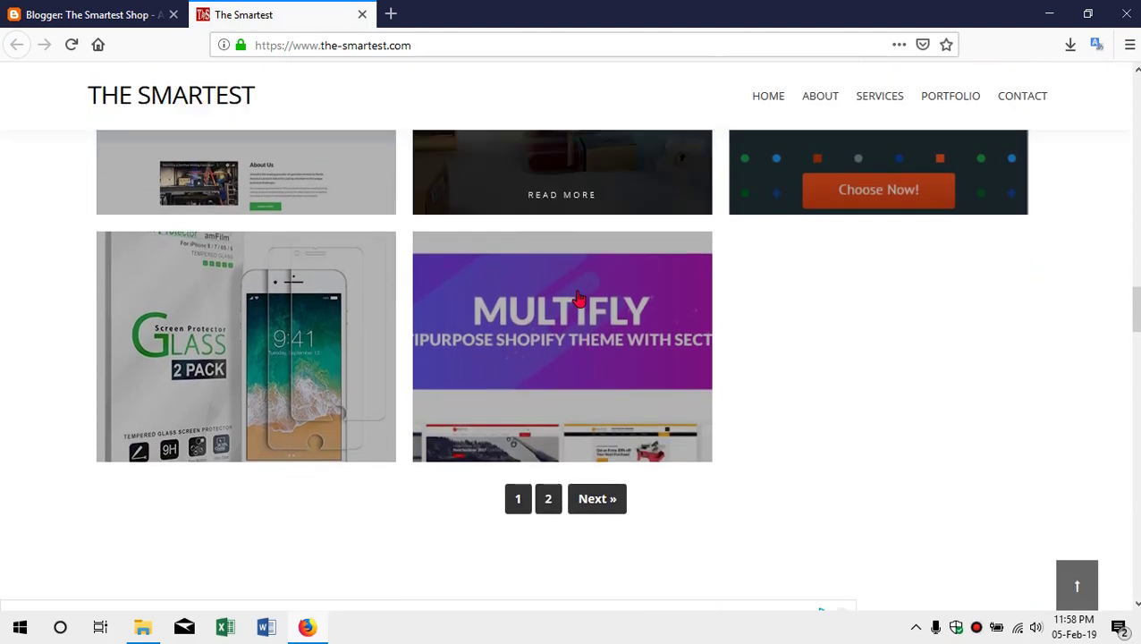
scroll(578, 297, up, 5)
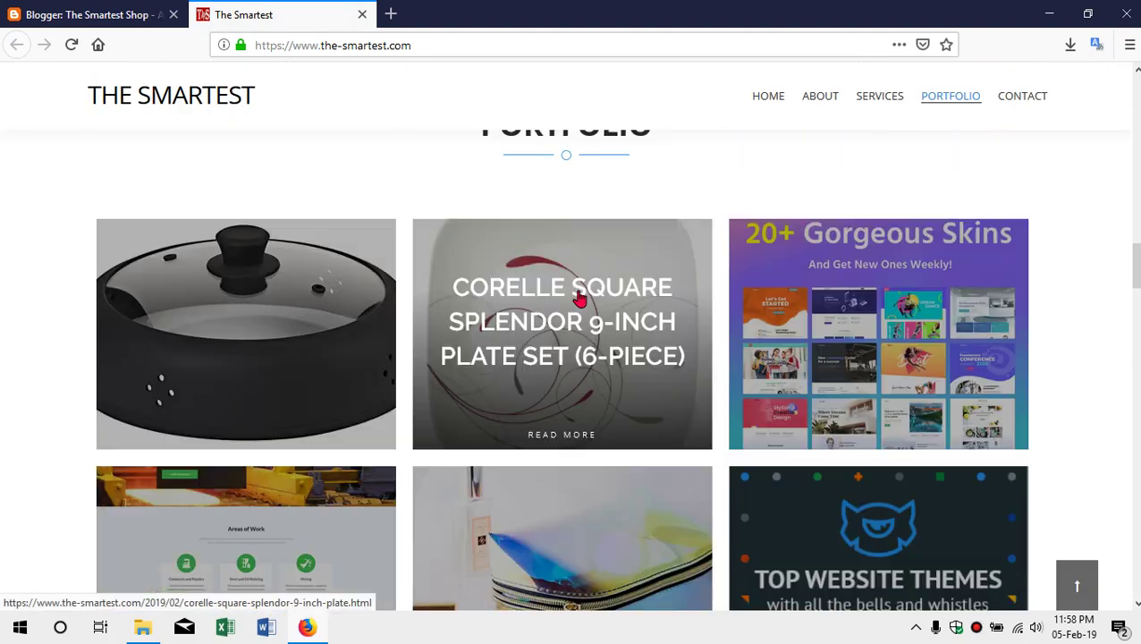
scroll(578, 298, down, 2)
scroll(580, 287, up, 1)
scroll(517, 323, up, 2)
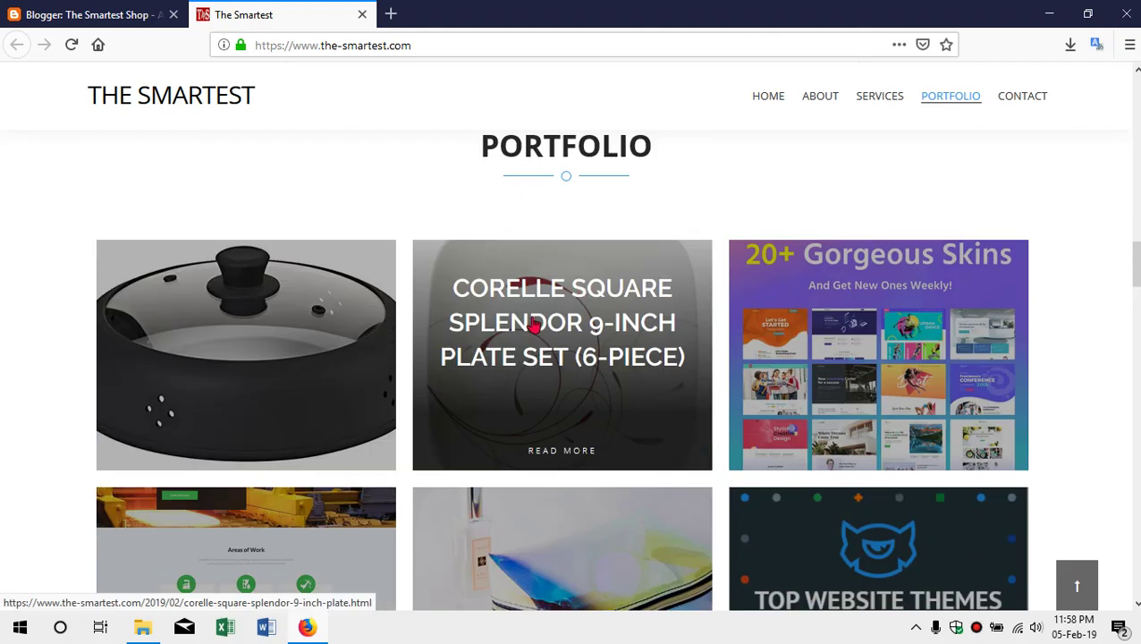
scroll(517, 324, down, 3)
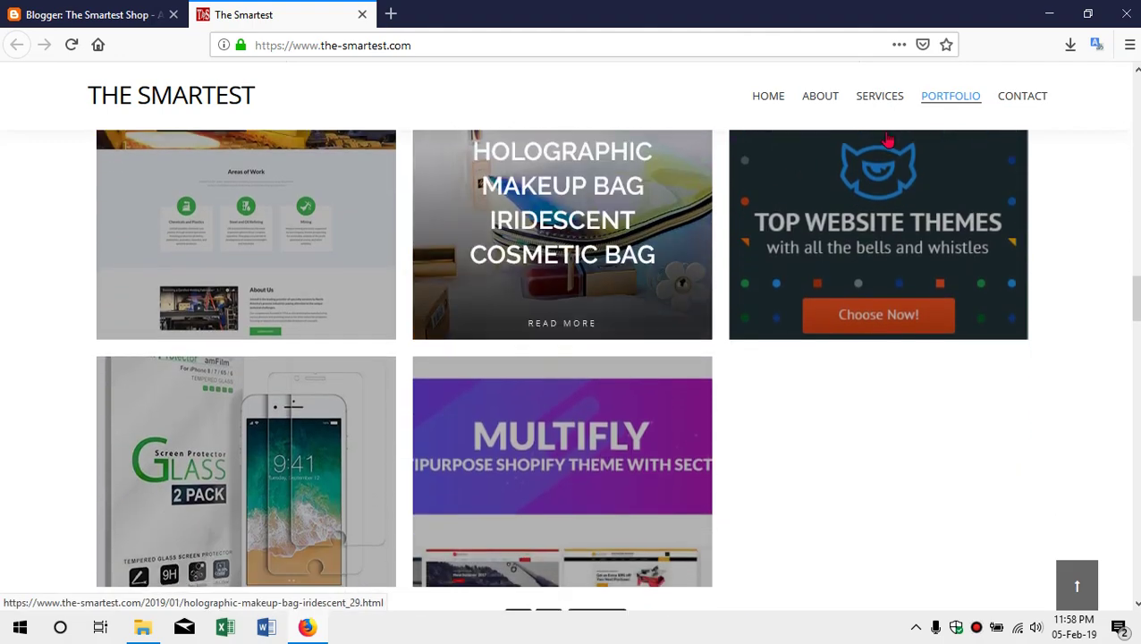
scroll(517, 324, up, 3)
Visit the live site's Home, About, Services and Portfolio sections in turn to review the page with the restored posts
click(767, 96)
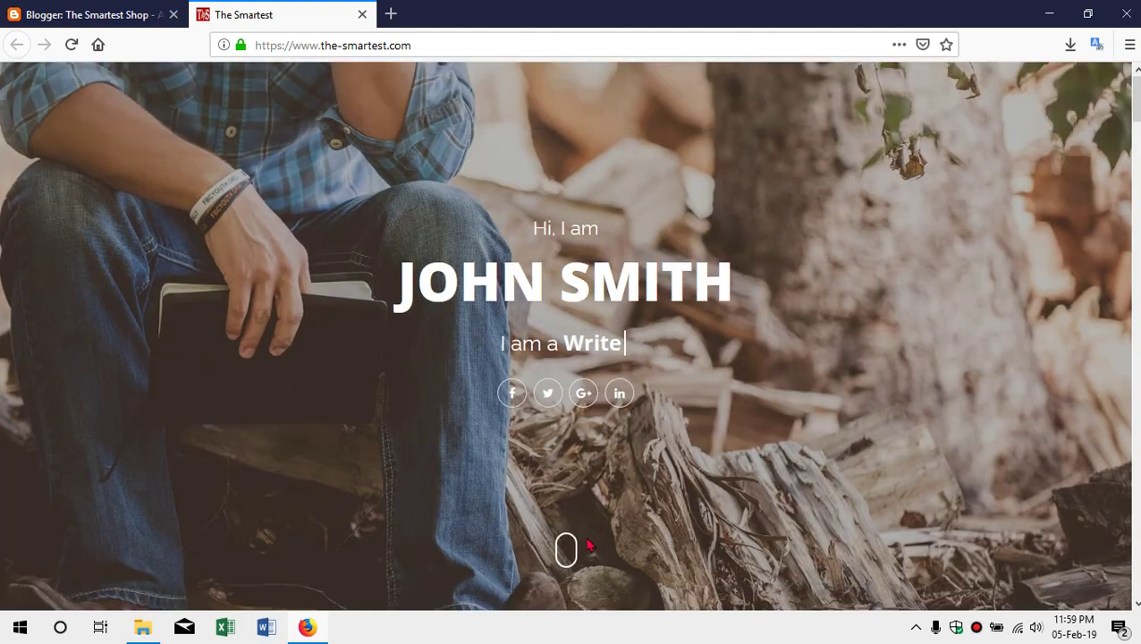
click(566, 552)
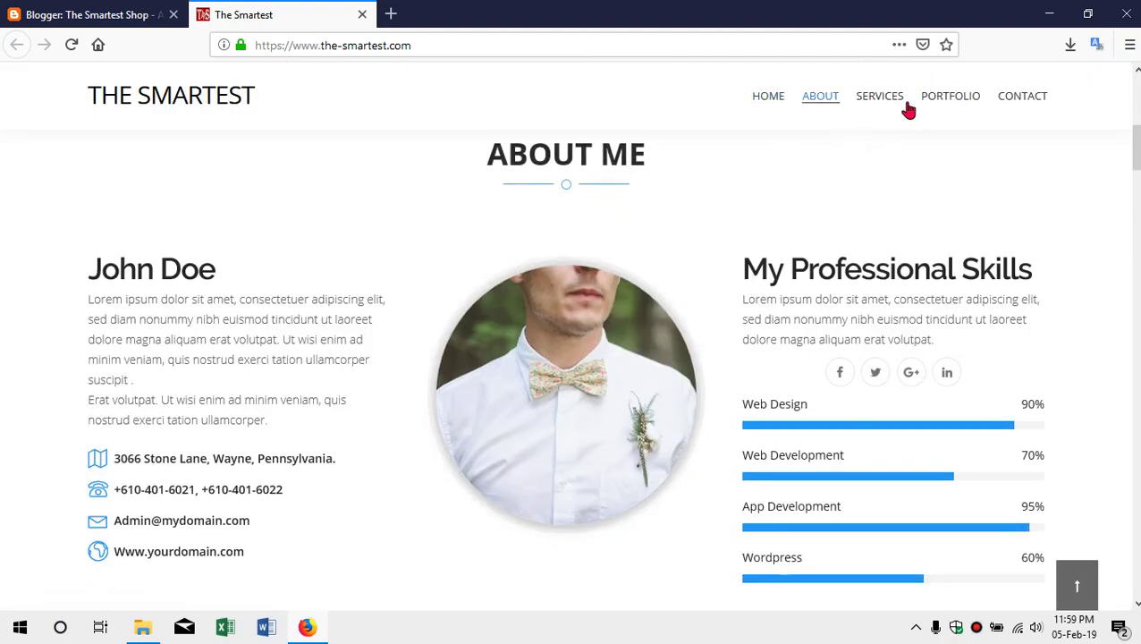
click(879, 96)
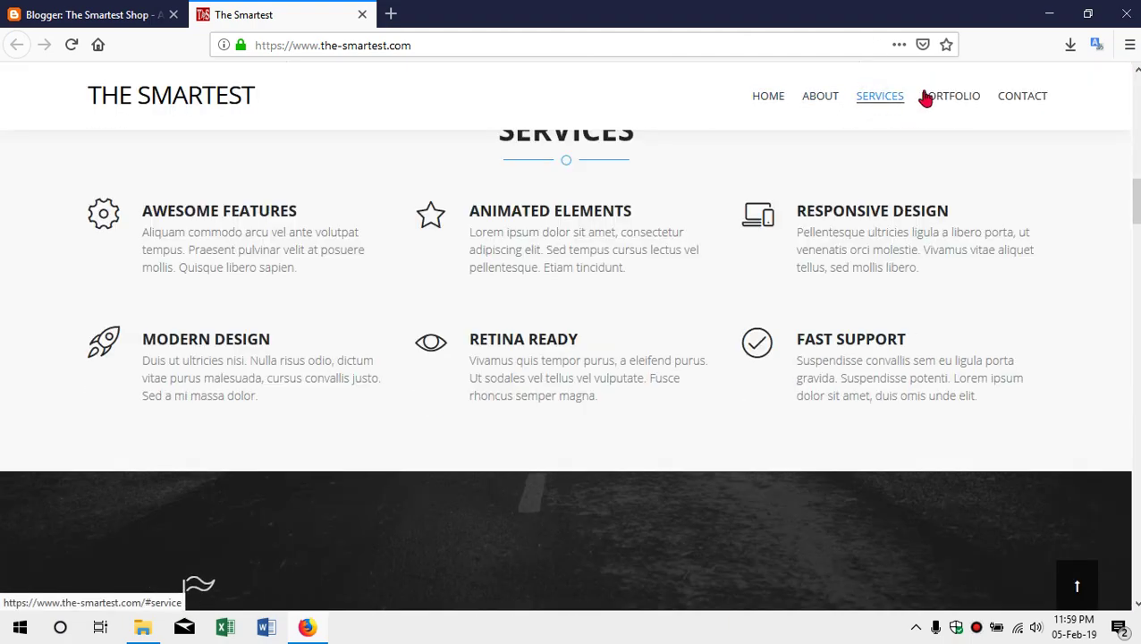
click(936, 97)
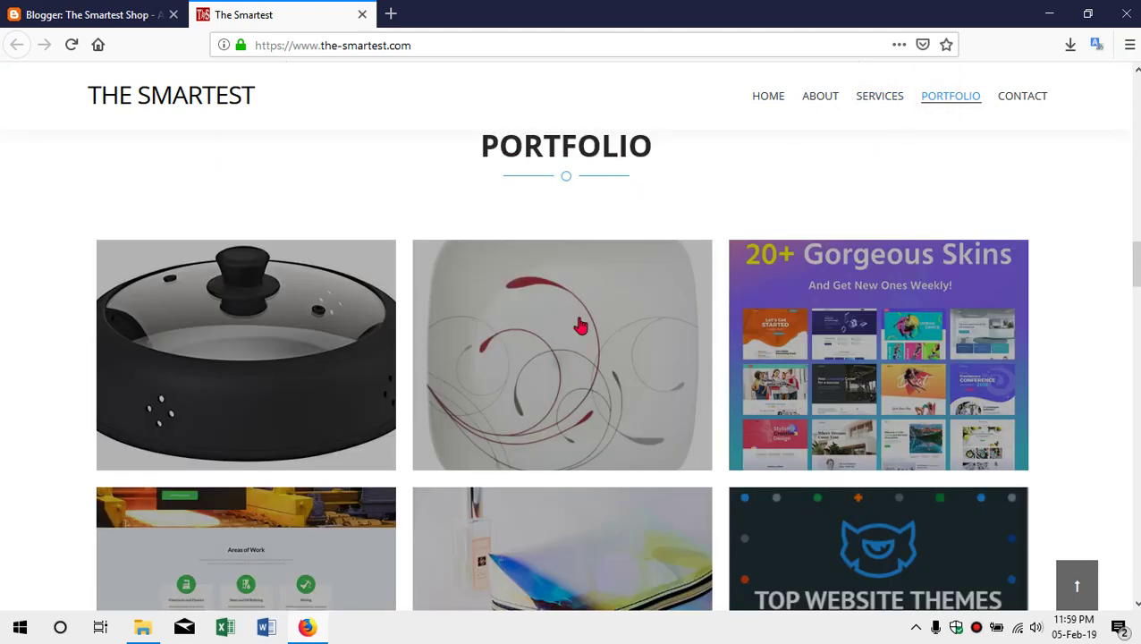
Open the Corelle Square Splendor 9-Inch Plate Set post and examine its image, text, buy button, comments and footer
mouse_move(577, 357)
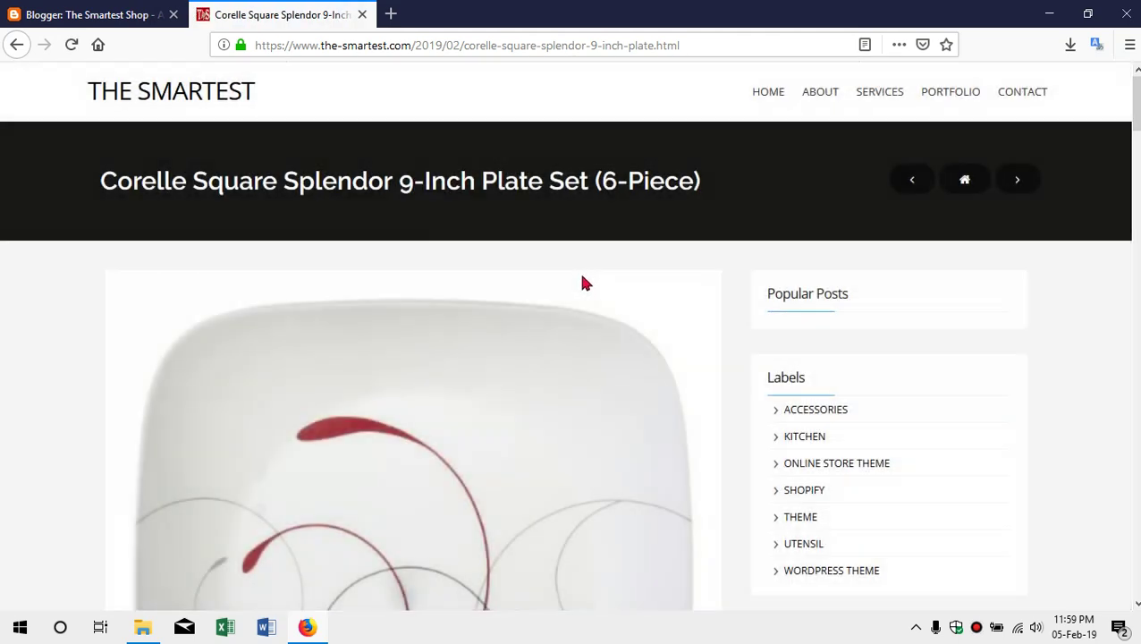
scroll(581, 277, down, 2)
scroll(646, 255, down, 3)
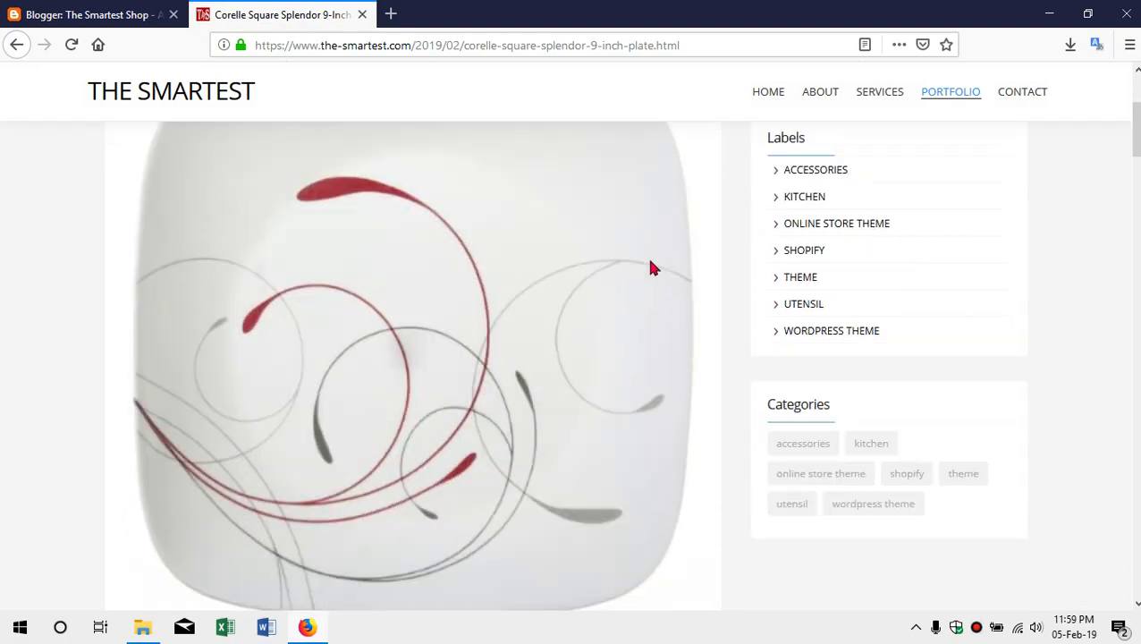
scroll(651, 267, down, 10)
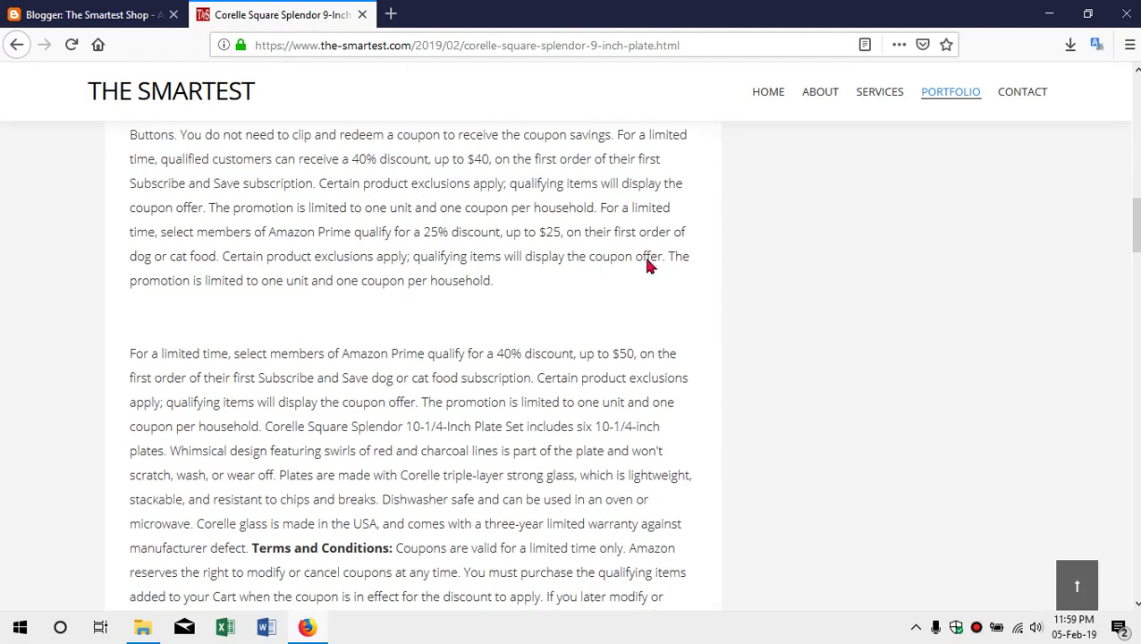
scroll(649, 264, down, 7)
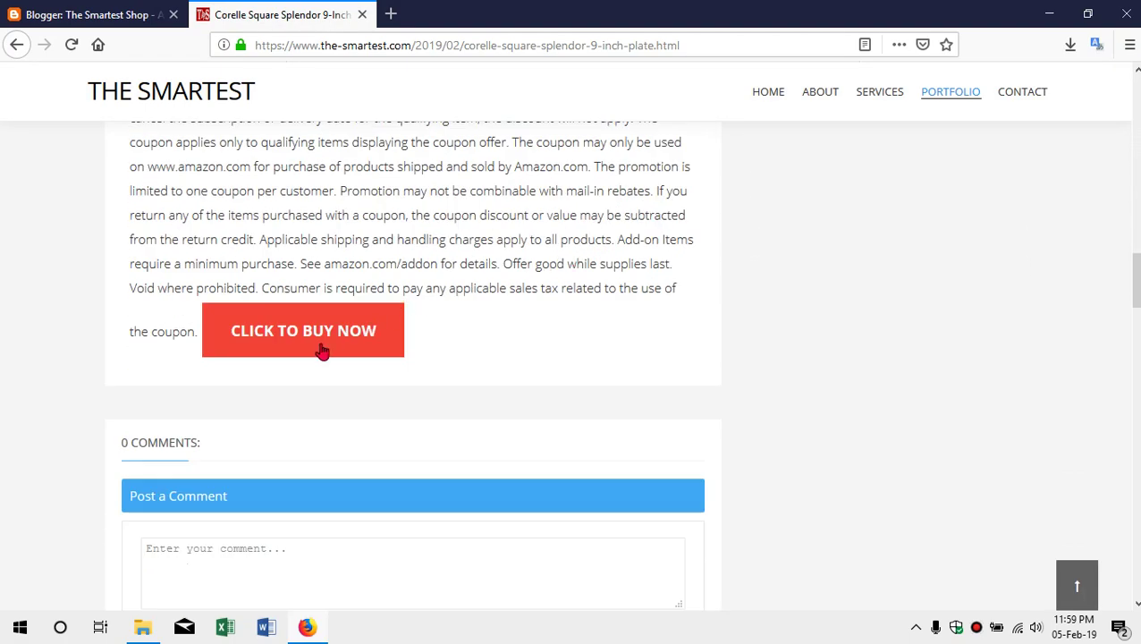
scroll(465, 295, down, 5)
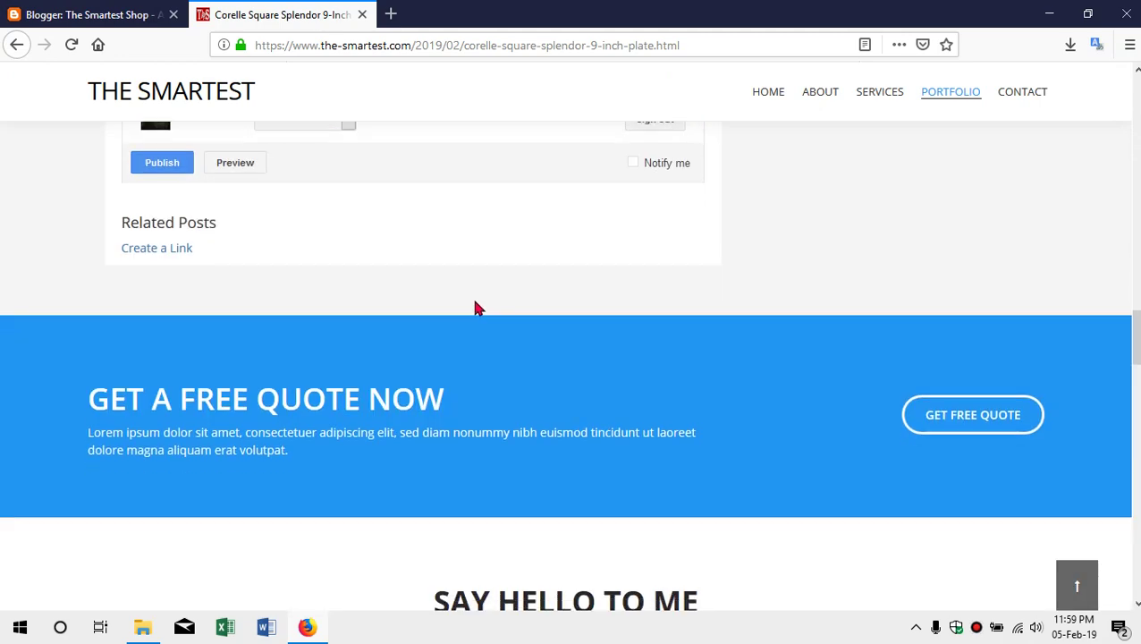
scroll(475, 308, down, 5)
scroll(480, 310, down, 10)
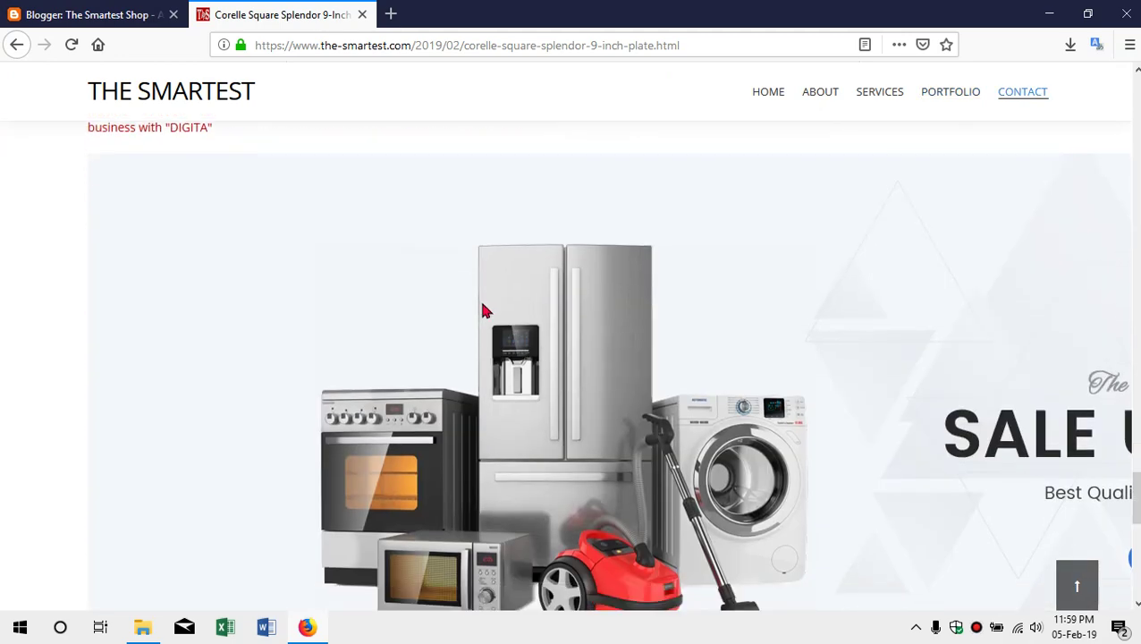
scroll(627, 274, up, 15)
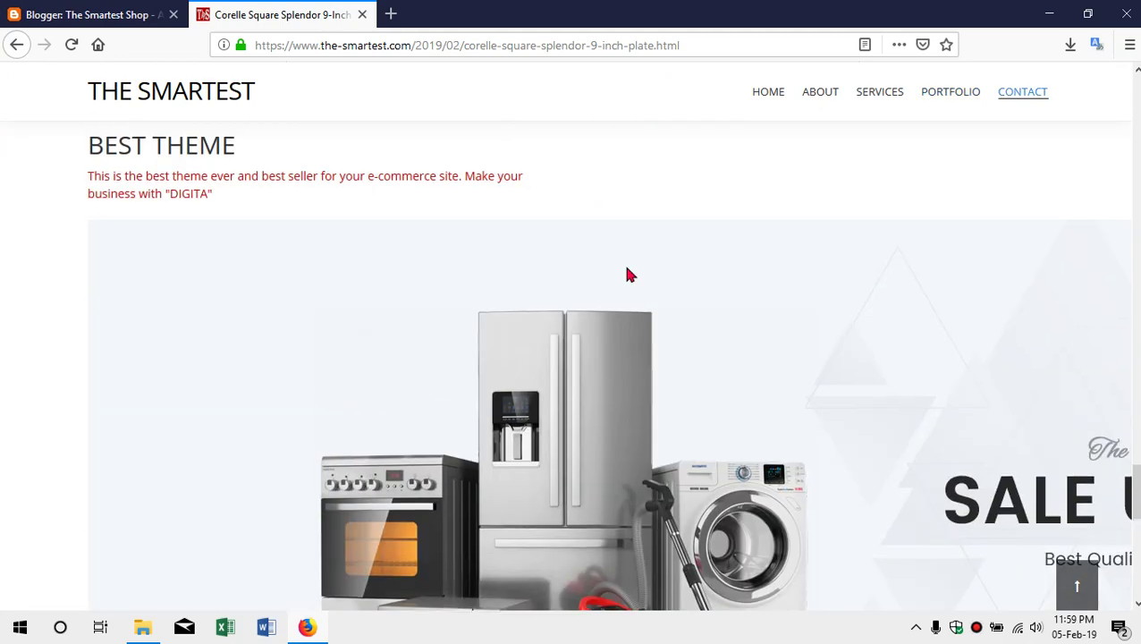
scroll(628, 275, up, 5)
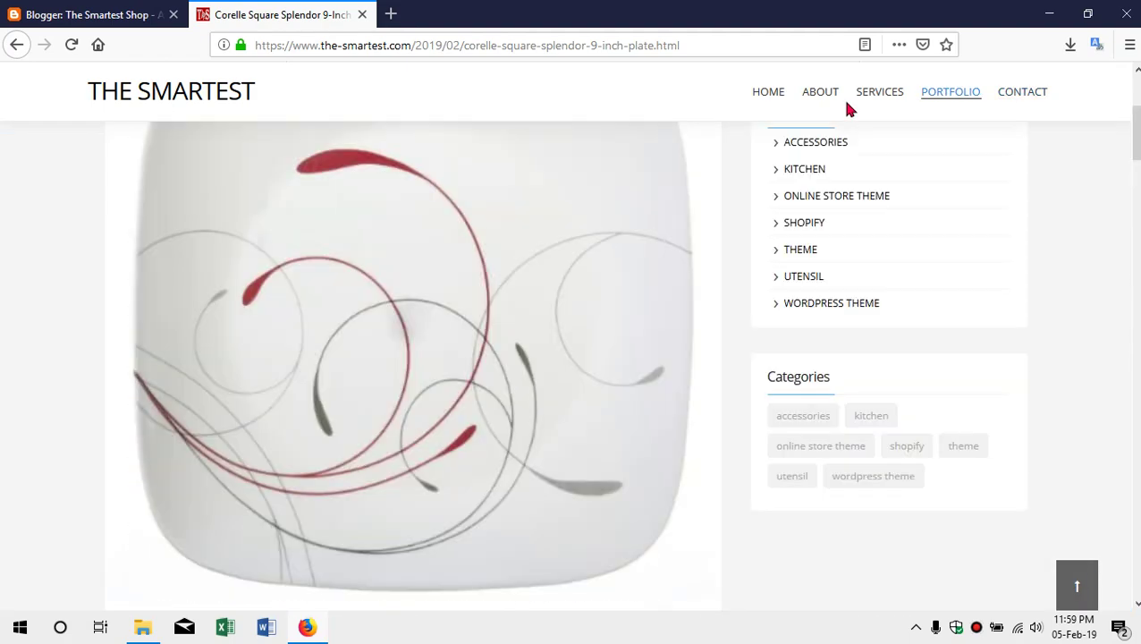
Close the live site after requesting its About section, reopen the blog from the dashboard, and look through its home page to the portfolio
click(824, 97)
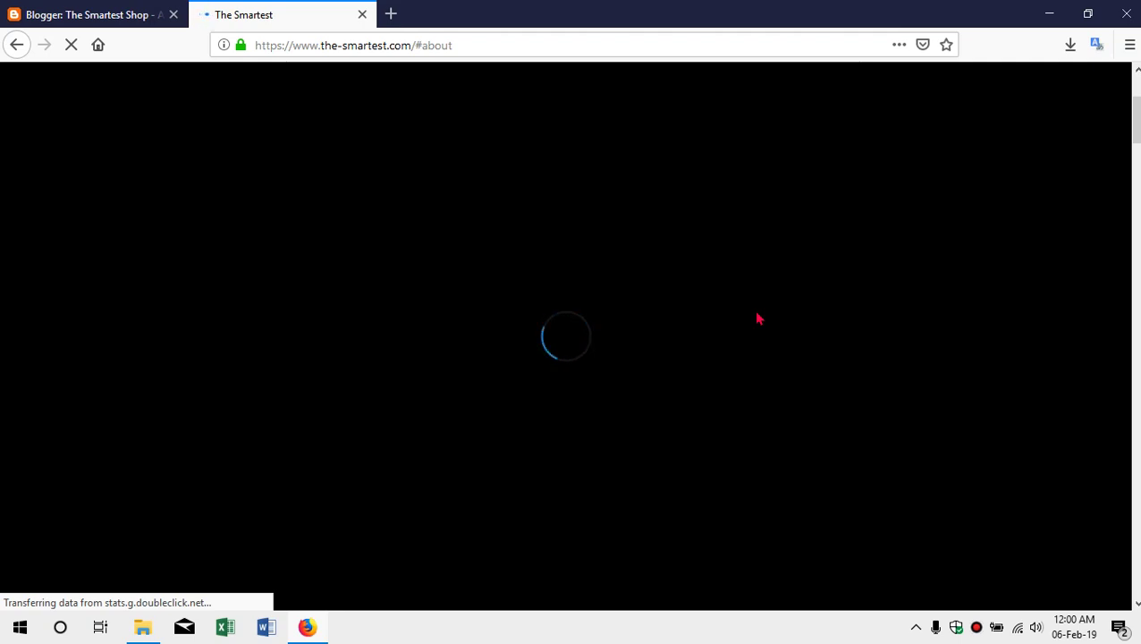
click(361, 15)
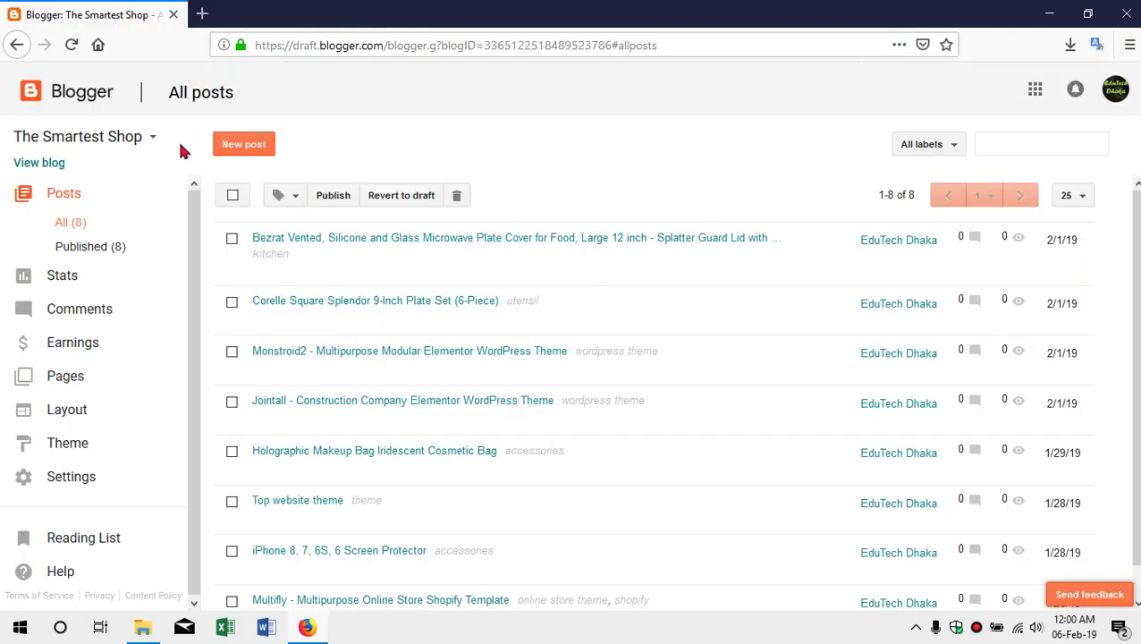
click(45, 169)
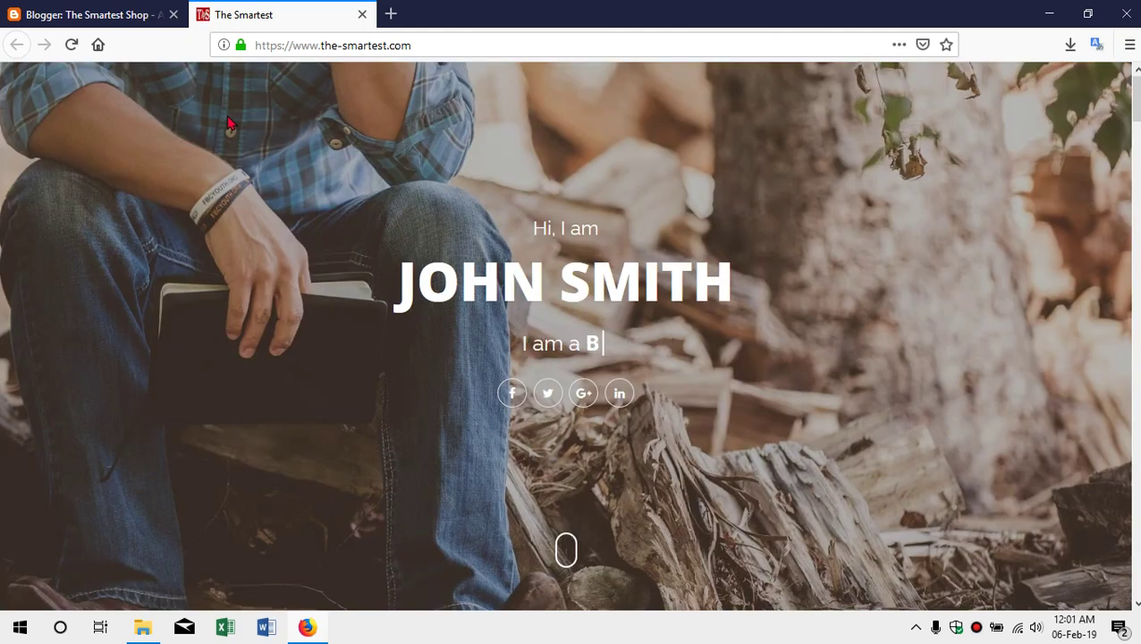
scroll(713, 247, down, 5)
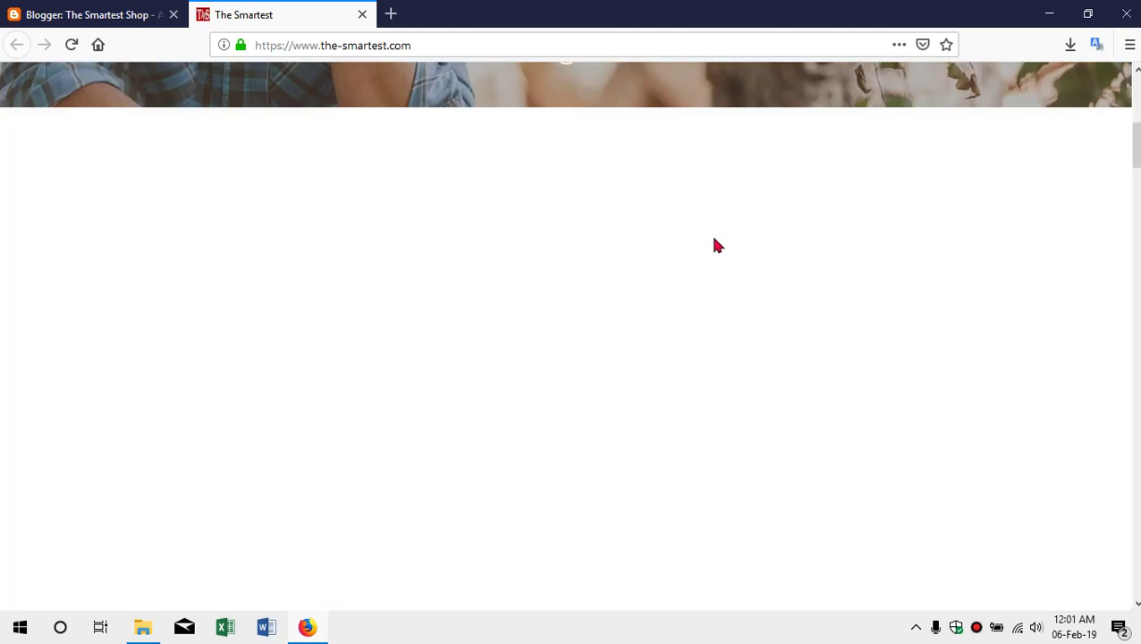
scroll(712, 237, down, 10)
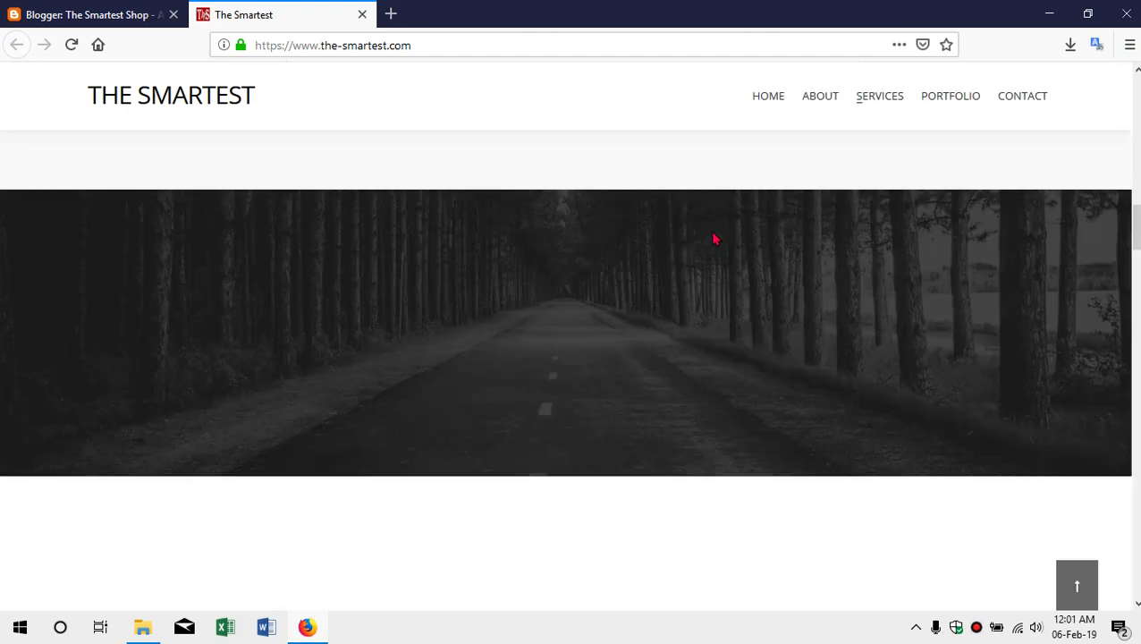
scroll(711, 234, down, 4)
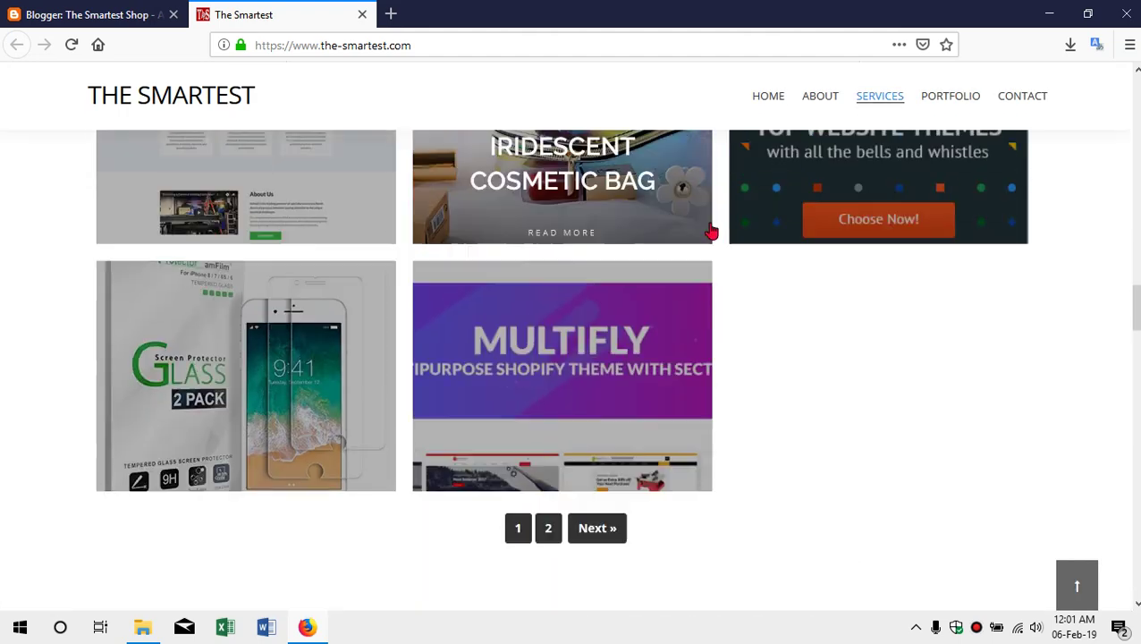
scroll(711, 233, up, 10)
scroll(713, 230, up, 10)
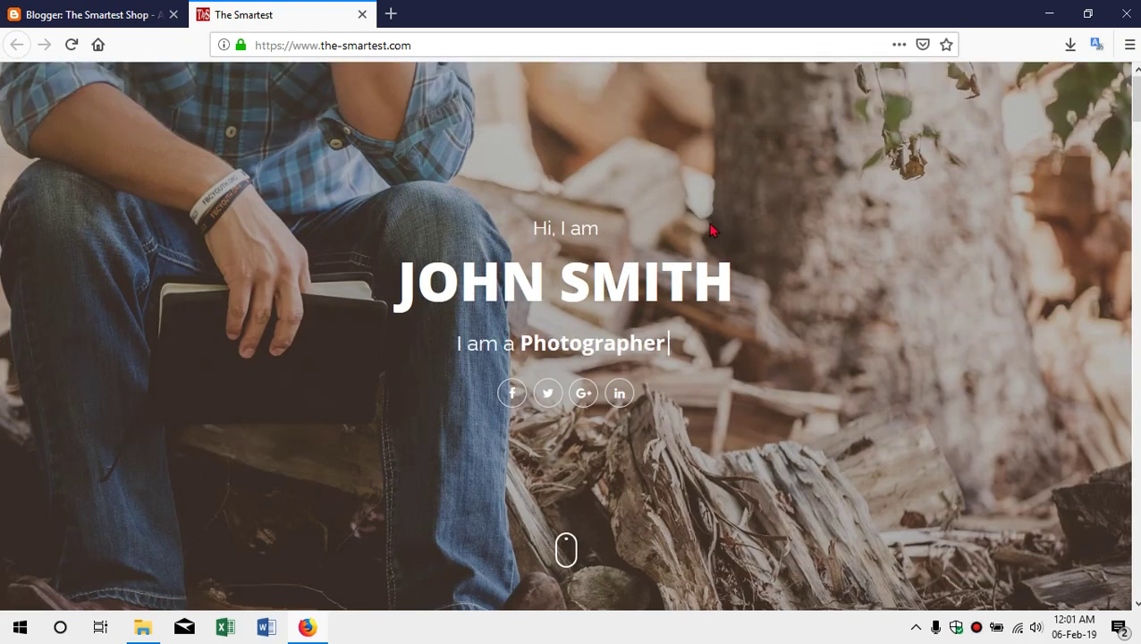
Restore the blog's original theme by uploading the thesmartest.xml backup from the Downloads folder in the theme's Backup / Restore dialog
click(96, 16)
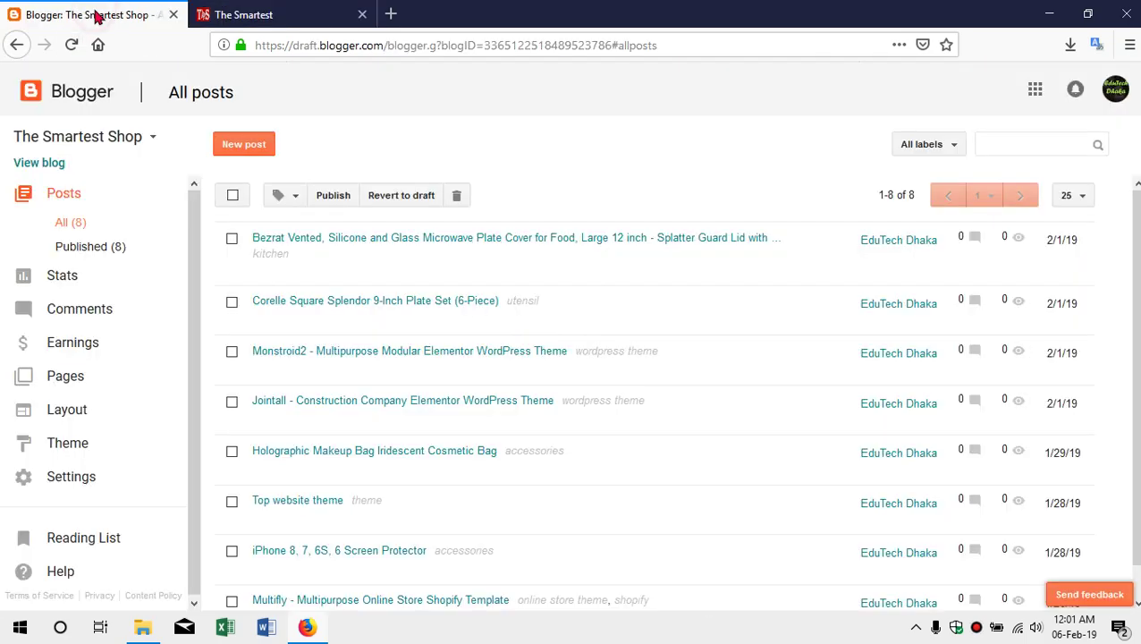
click(82, 457)
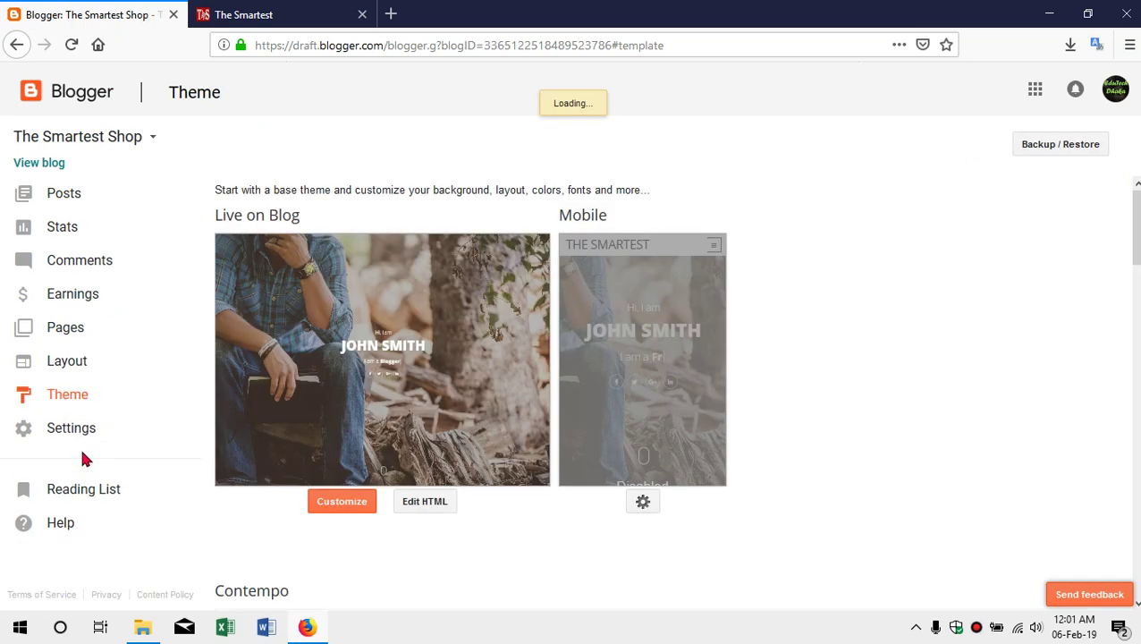
click(1056, 149)
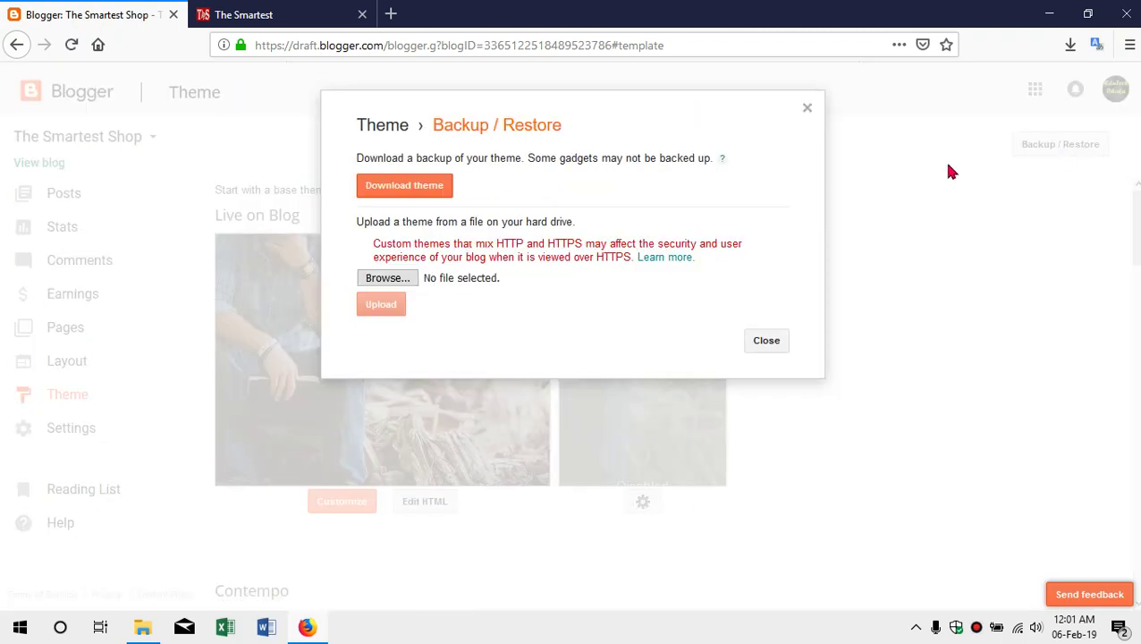
click(391, 279)
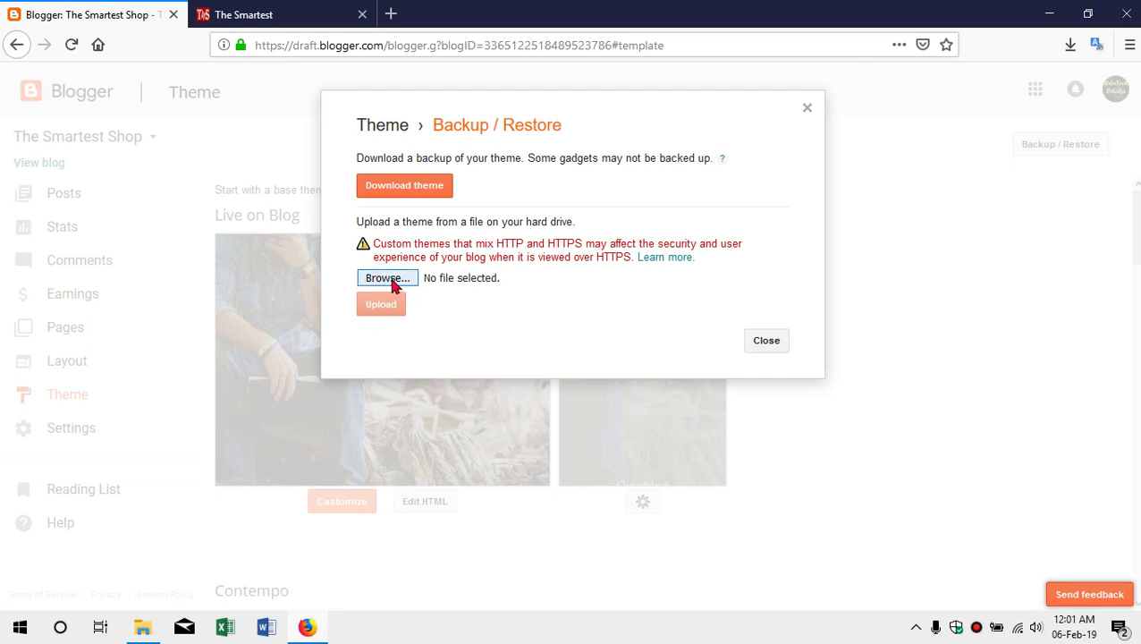
click(391, 279)
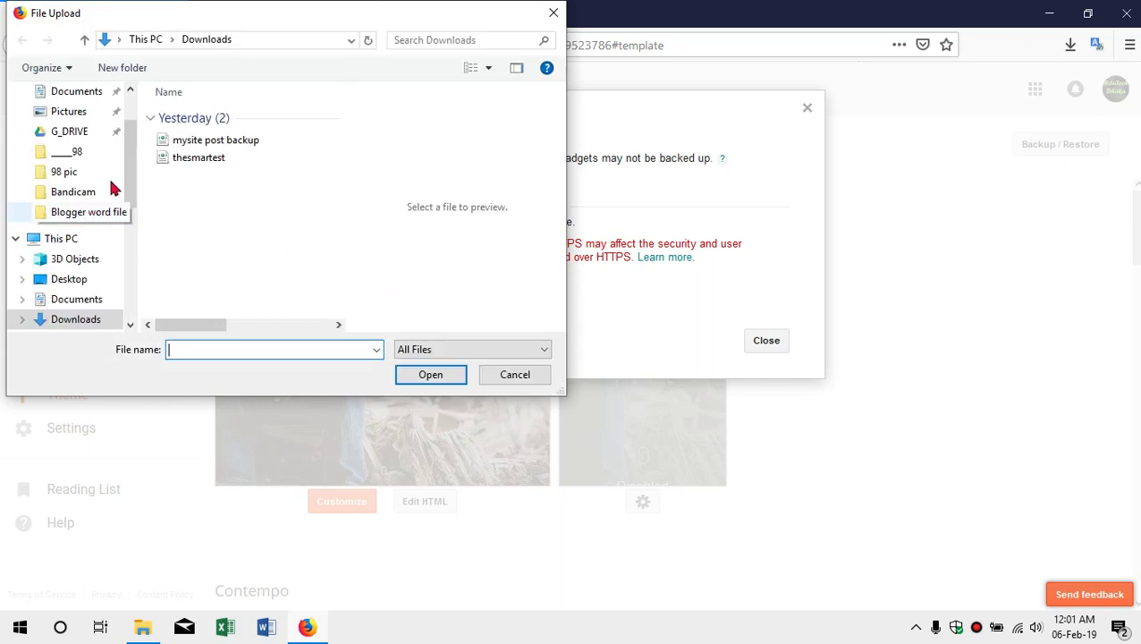
click(204, 165)
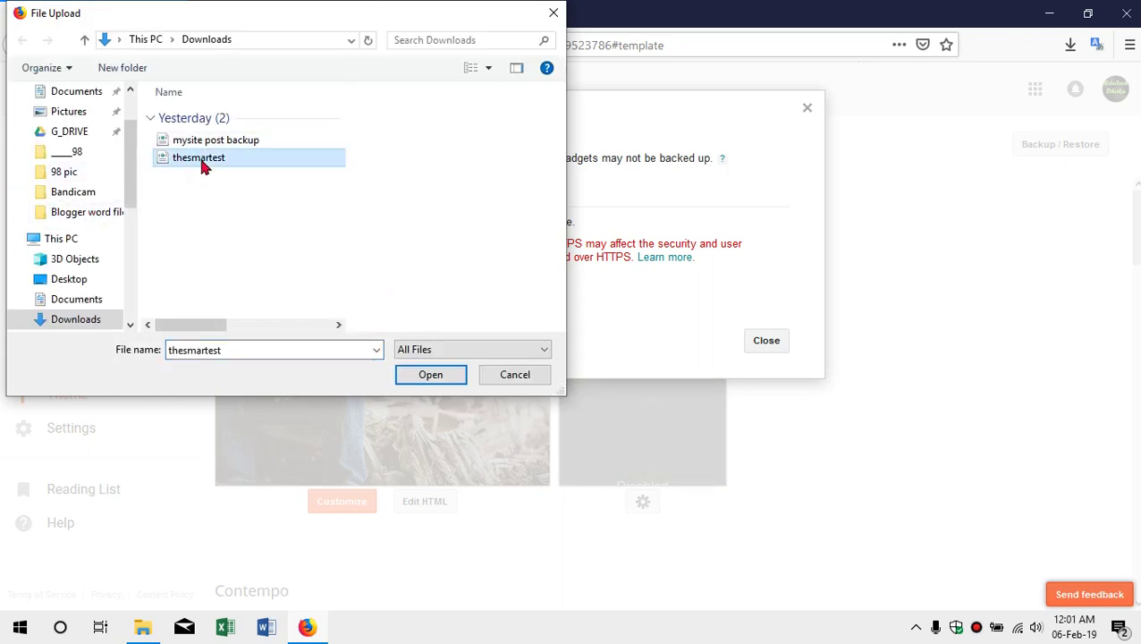
click(428, 376)
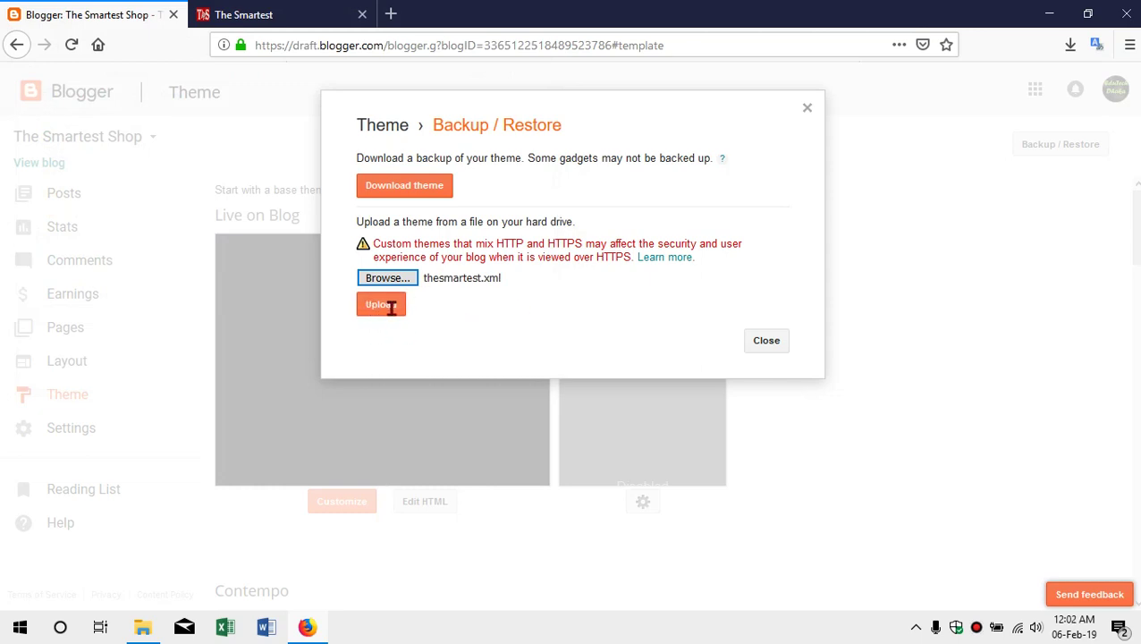
click(382, 312)
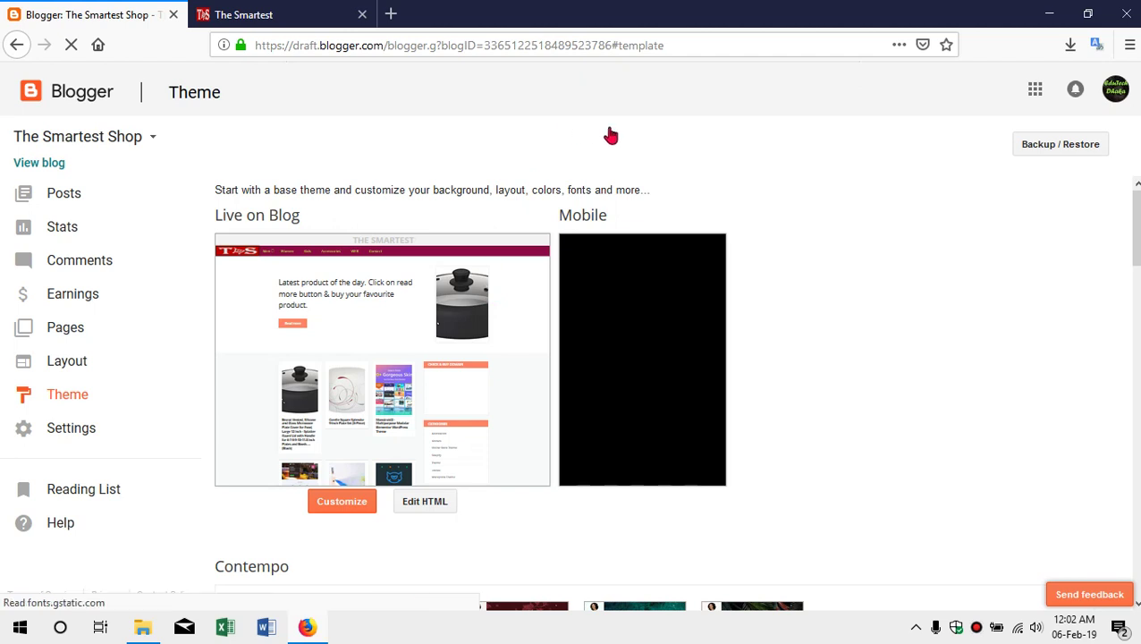
Look through the already open copy of the live site, from its introduction down to the portfolio and back
click(39, 164)
click(279, 16)
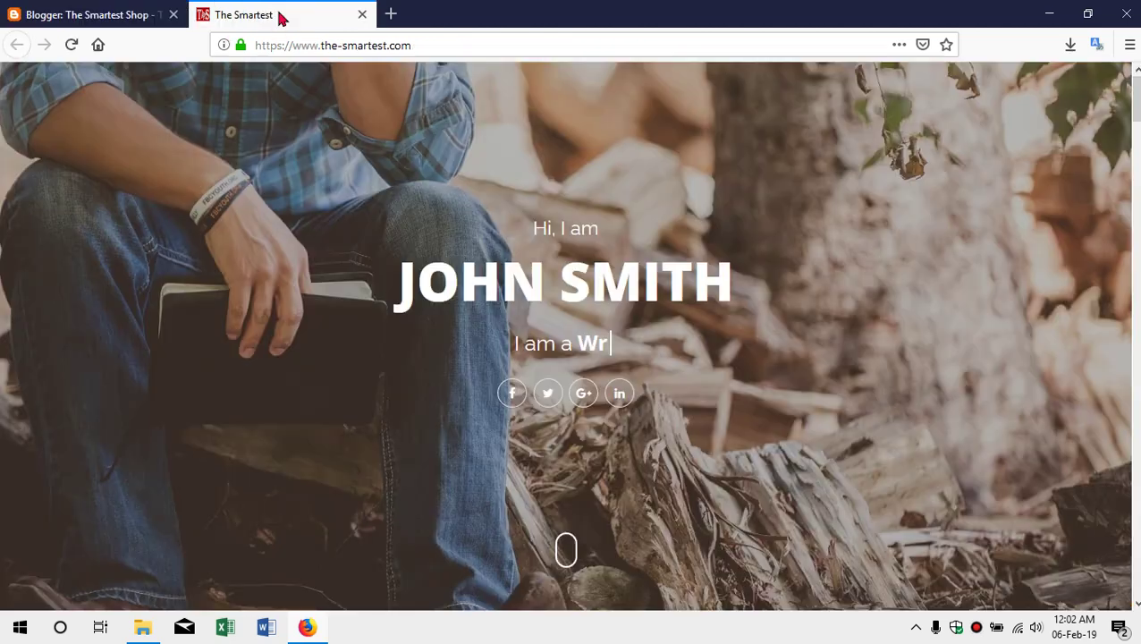
scroll(402, 227, down, 5)
scroll(402, 226, up, 5)
scroll(406, 232, down, 5)
scroll(409, 237, down, 3)
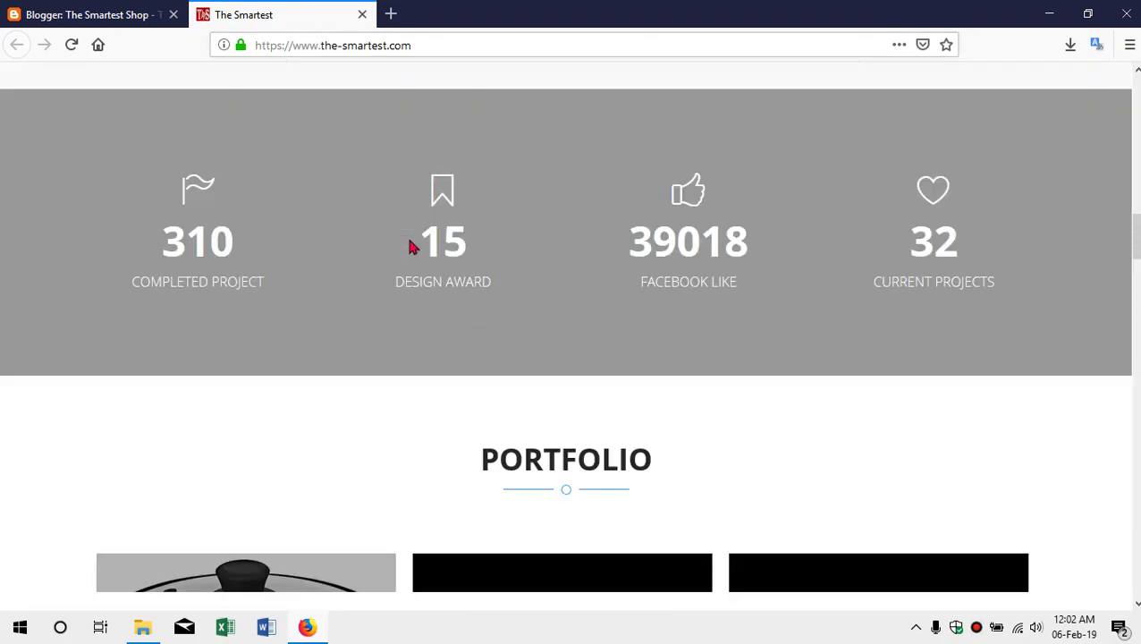
scroll(411, 246, up, 5)
scroll(409, 246, up, 3)
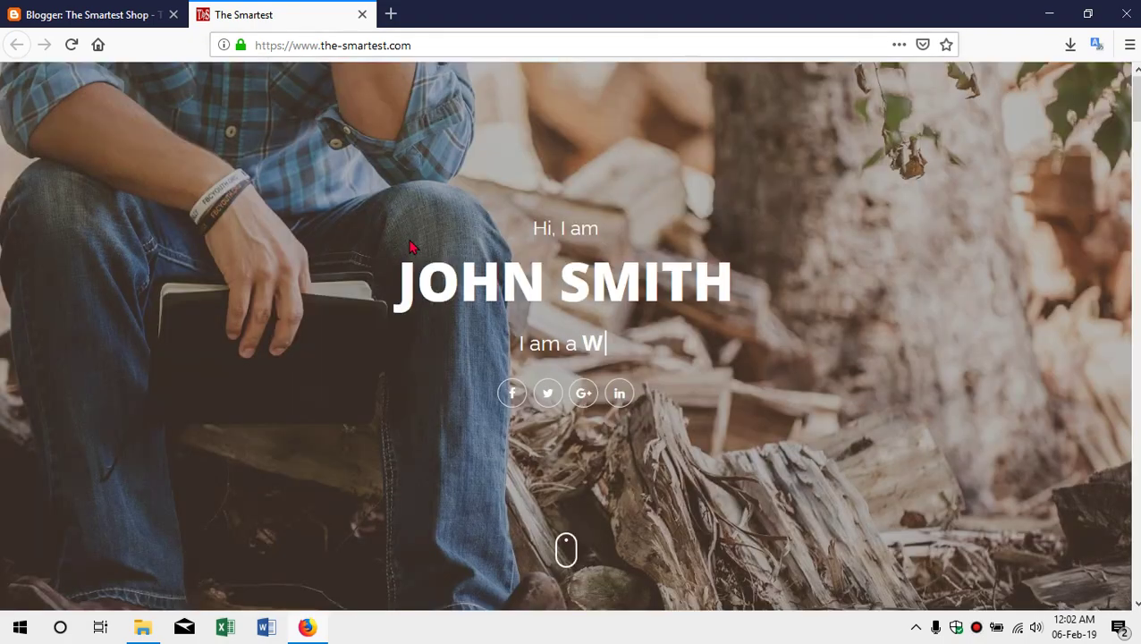
Open the blog again from the Blogger dashboard and examine the restored theme's menu, product posts, sidebar and footer
click(116, 13)
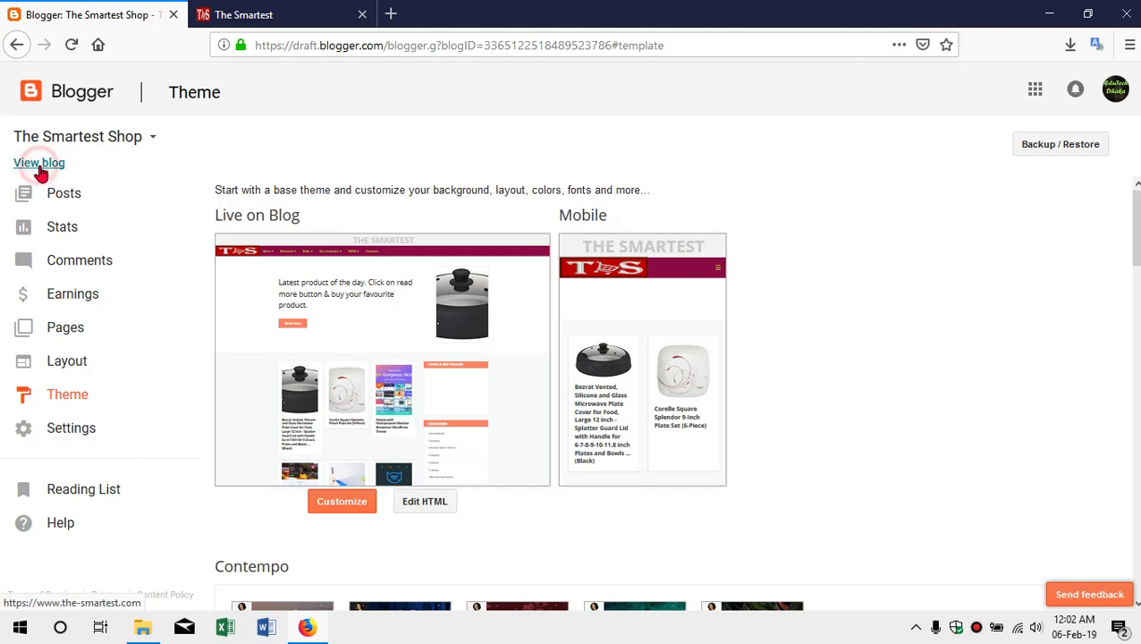
click(39, 163)
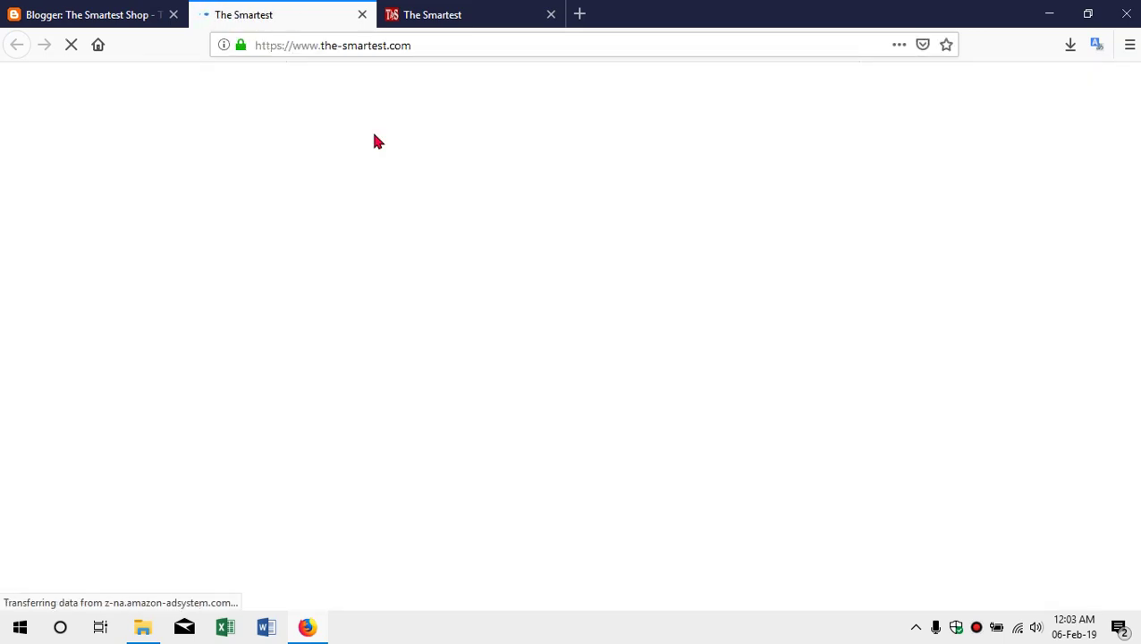
mouse_move(374, 141)
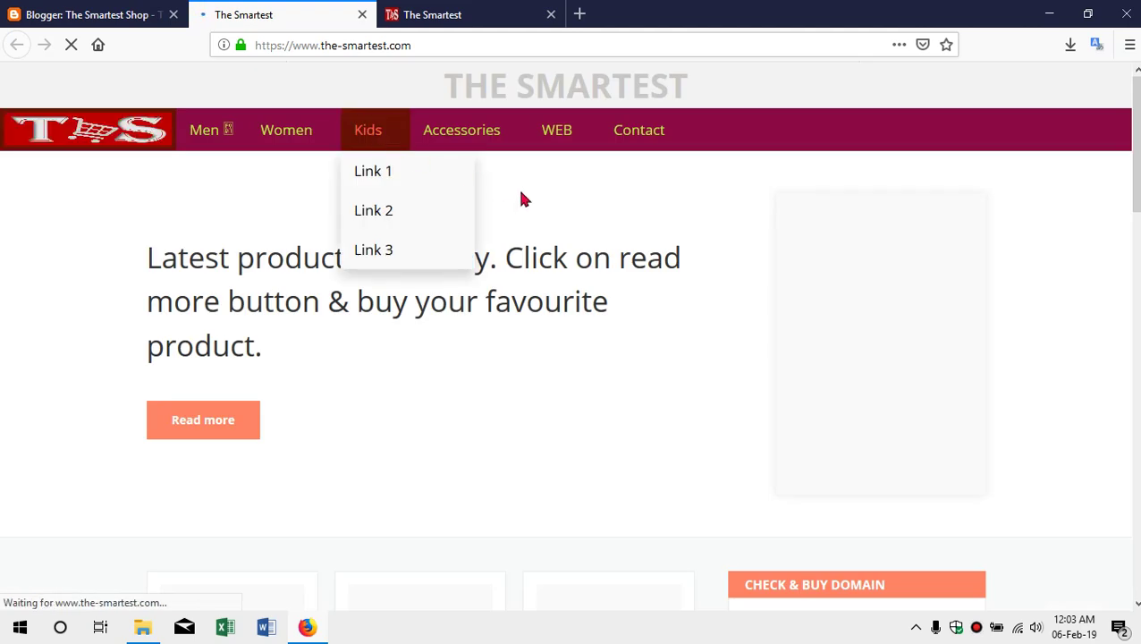
scroll(550, 222, down, 5)
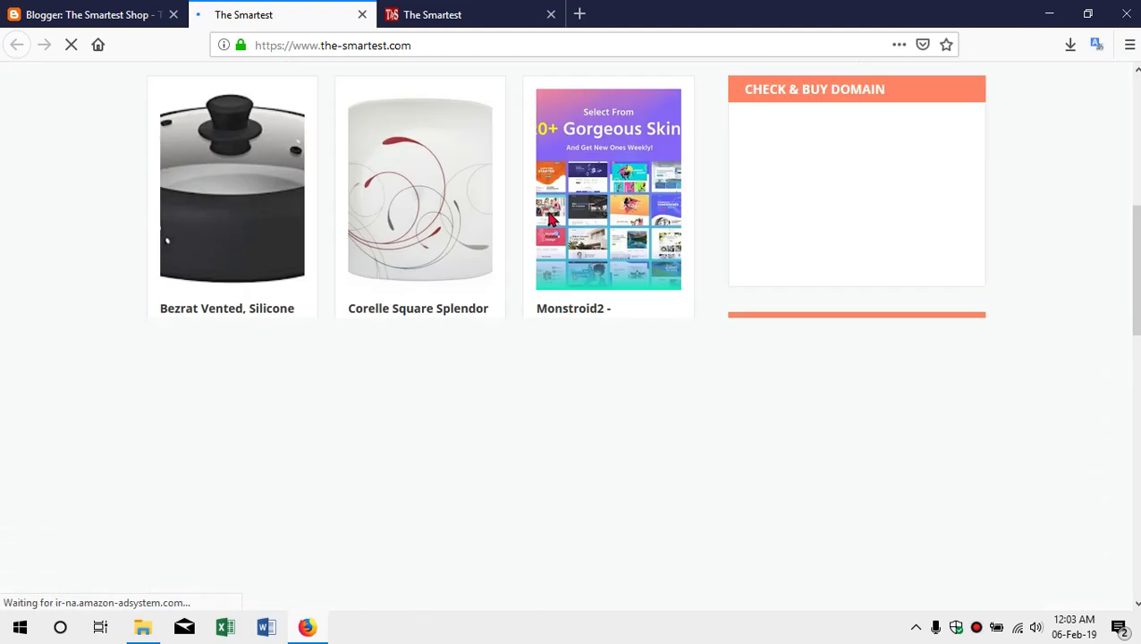
scroll(549, 219, down, 5)
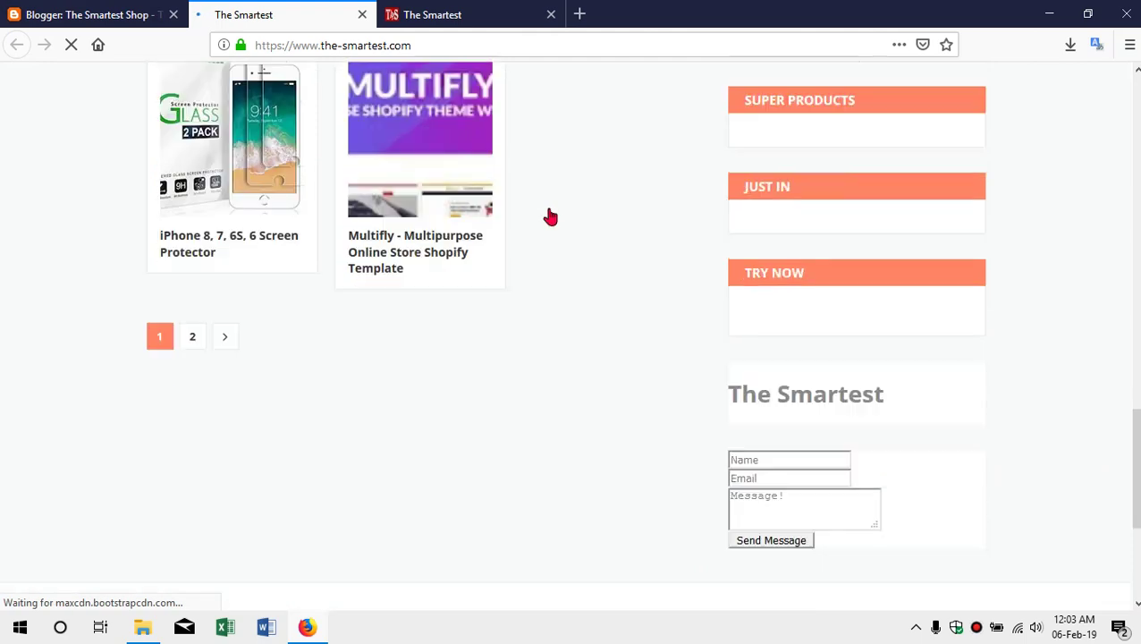
scroll(550, 217, down, 3)
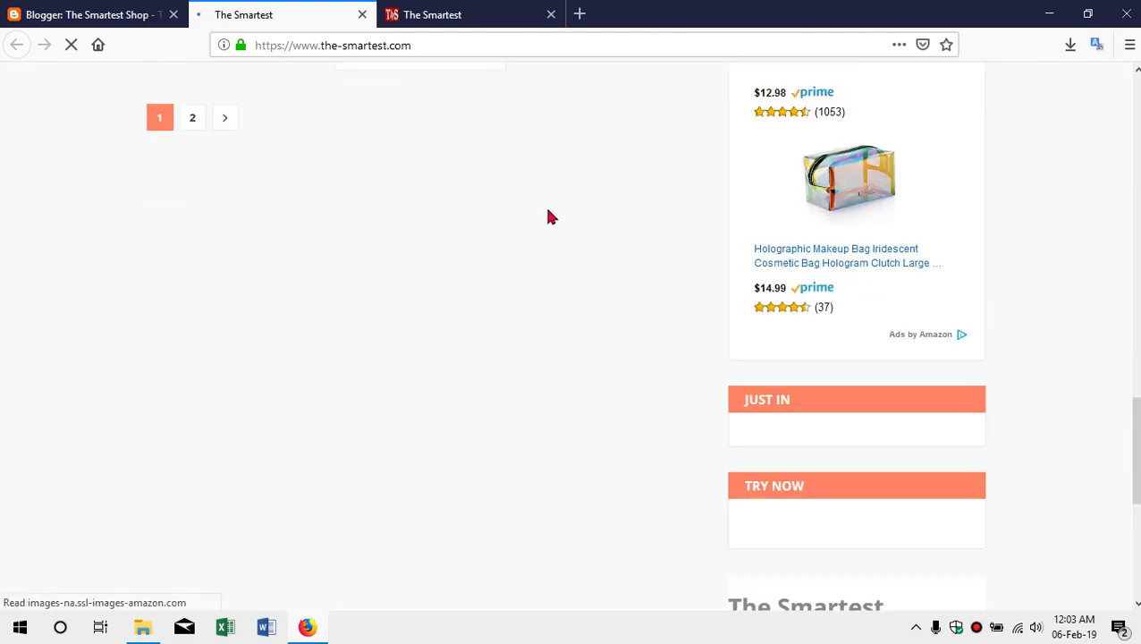
scroll(551, 219, down, 4)
scroll(885, 463, down, 2)
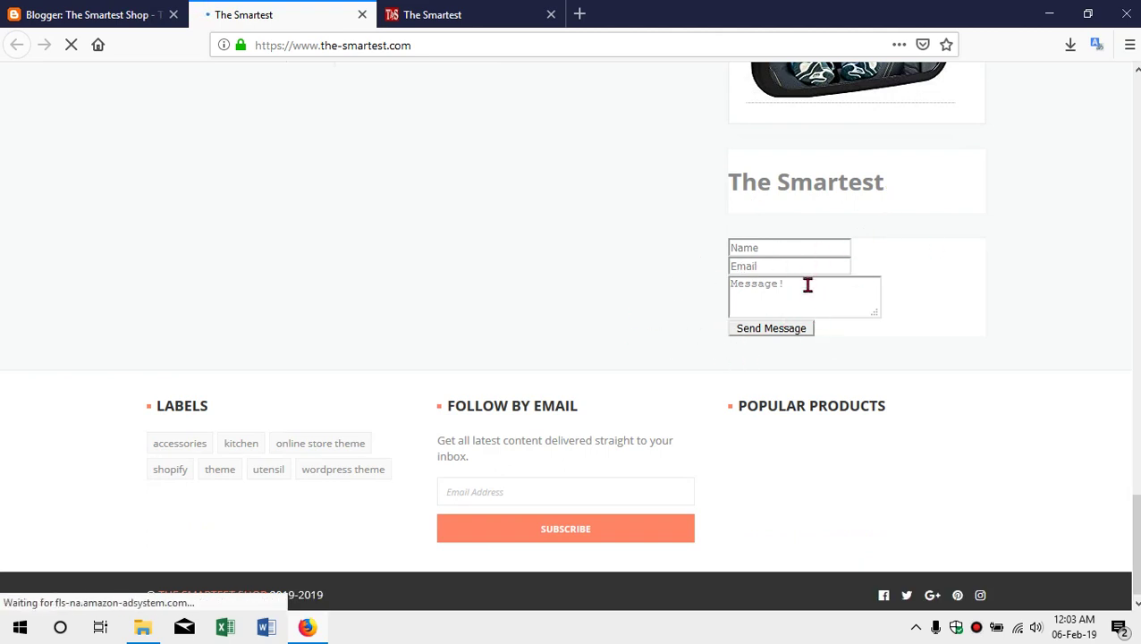
Compare the two open copies of the live site, checking the restored theme's page against the previous theme's portfolio
click(480, 12)
scroll(617, 244, down, 5)
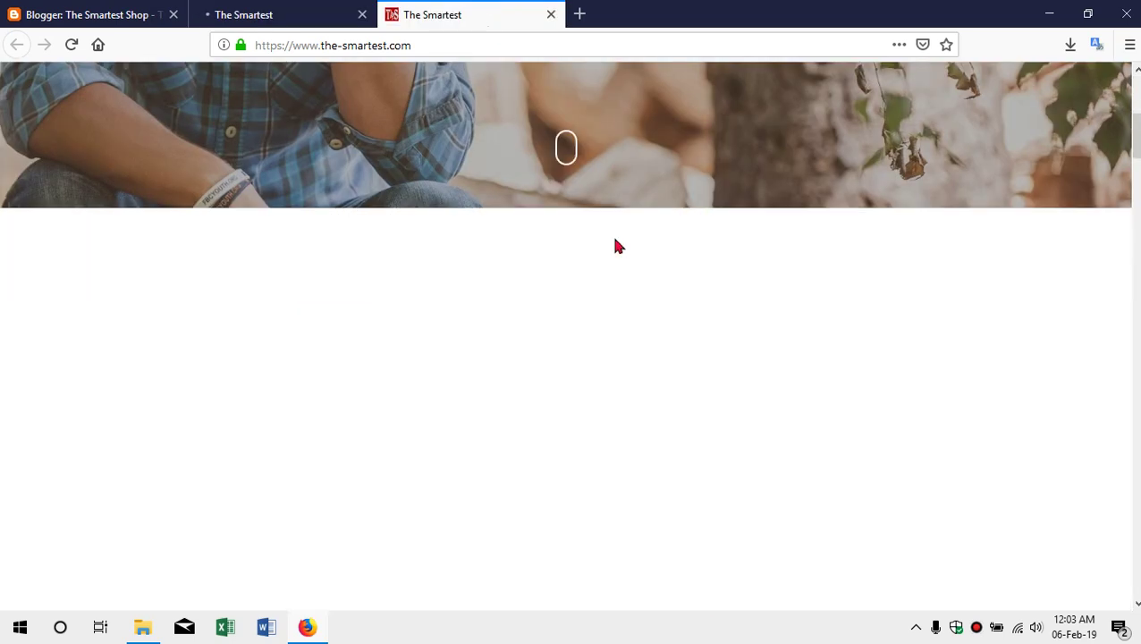
click(310, 15)
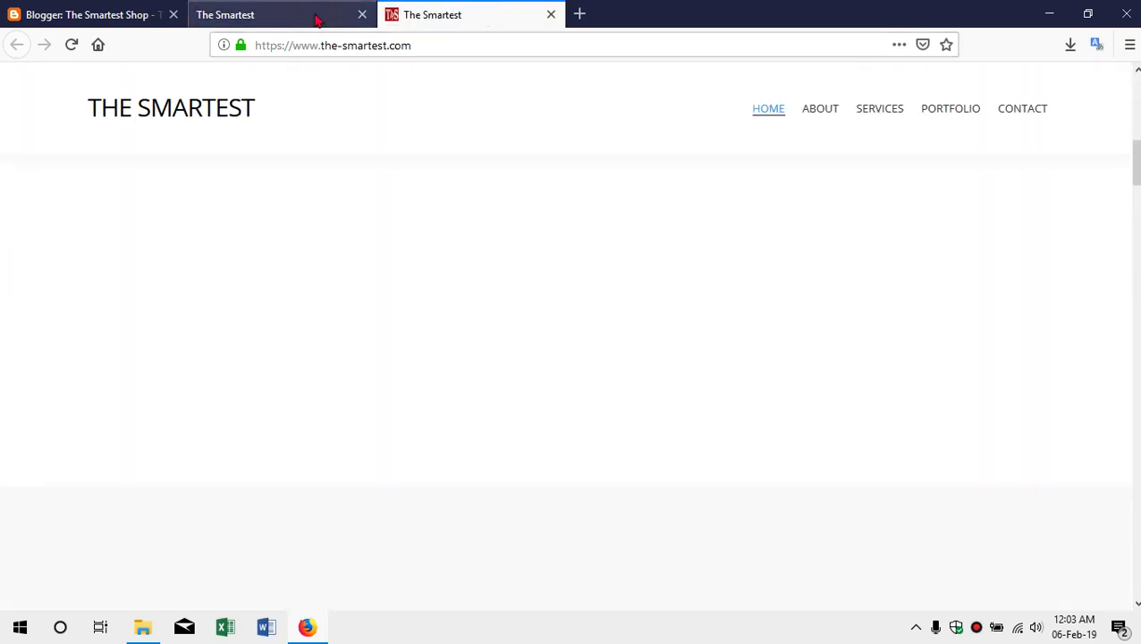
scroll(583, 339, down, 1)
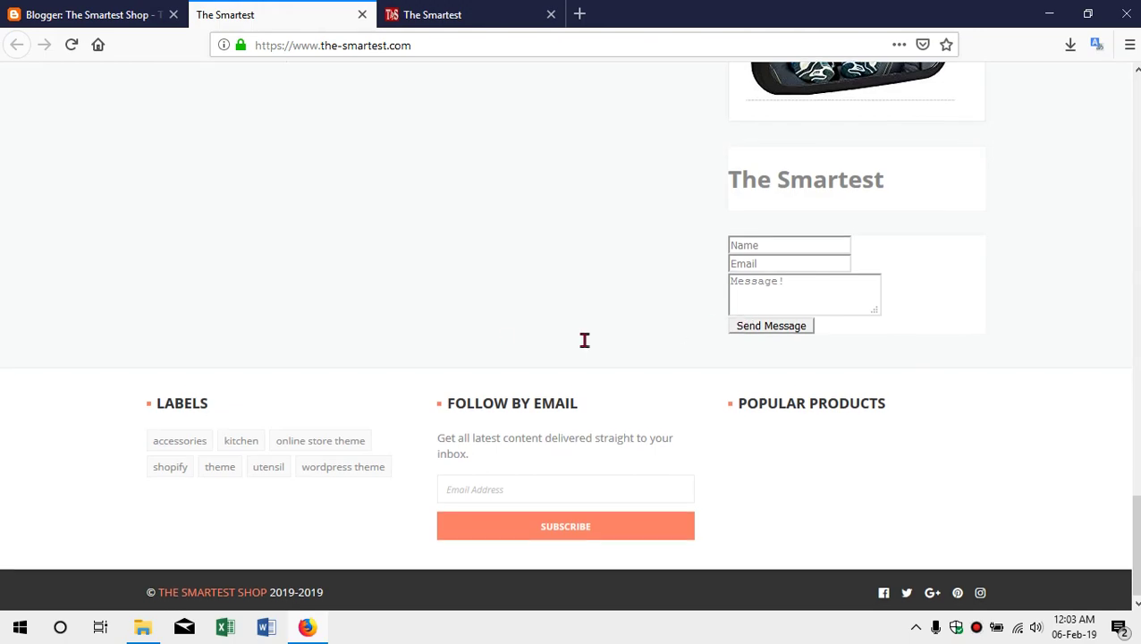
scroll(505, 346, up, 10)
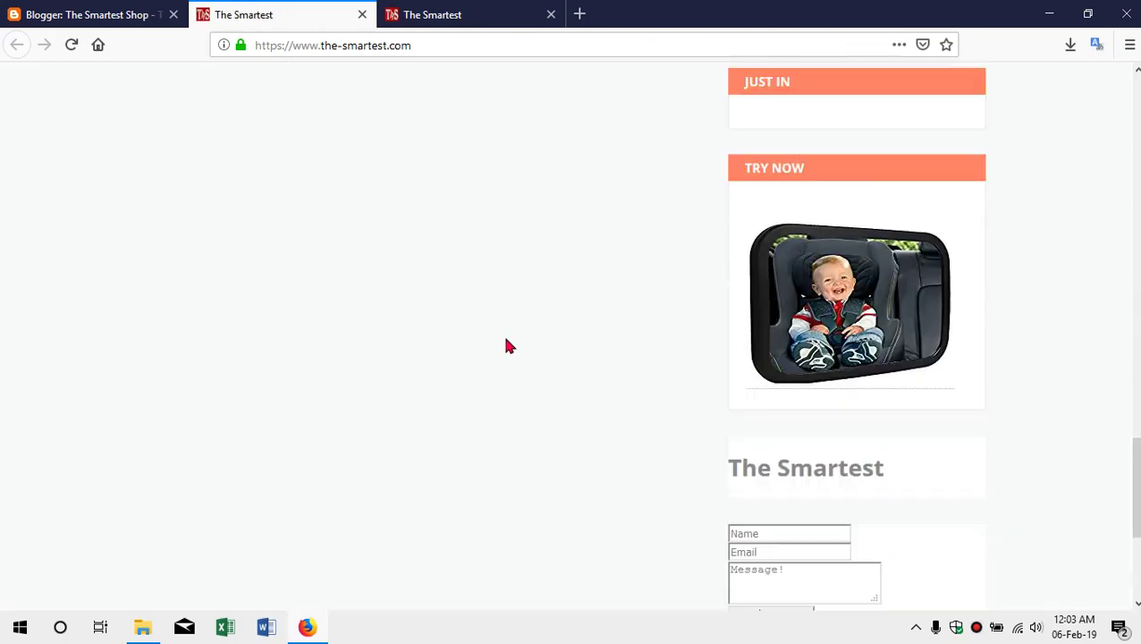
scroll(505, 346, up, 10)
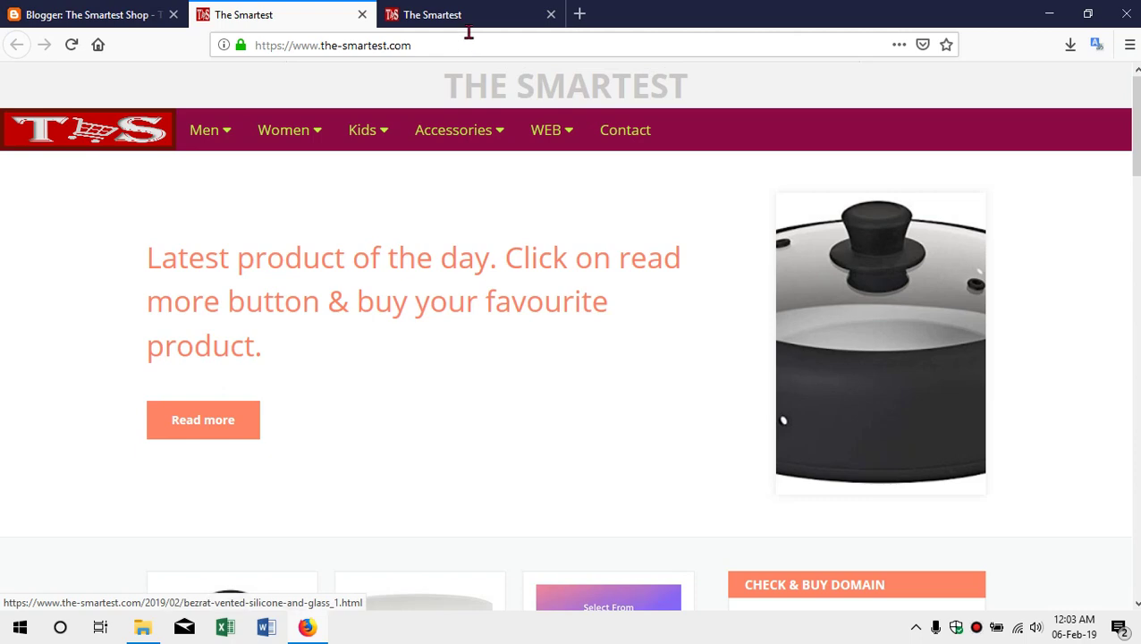
click(465, 13)
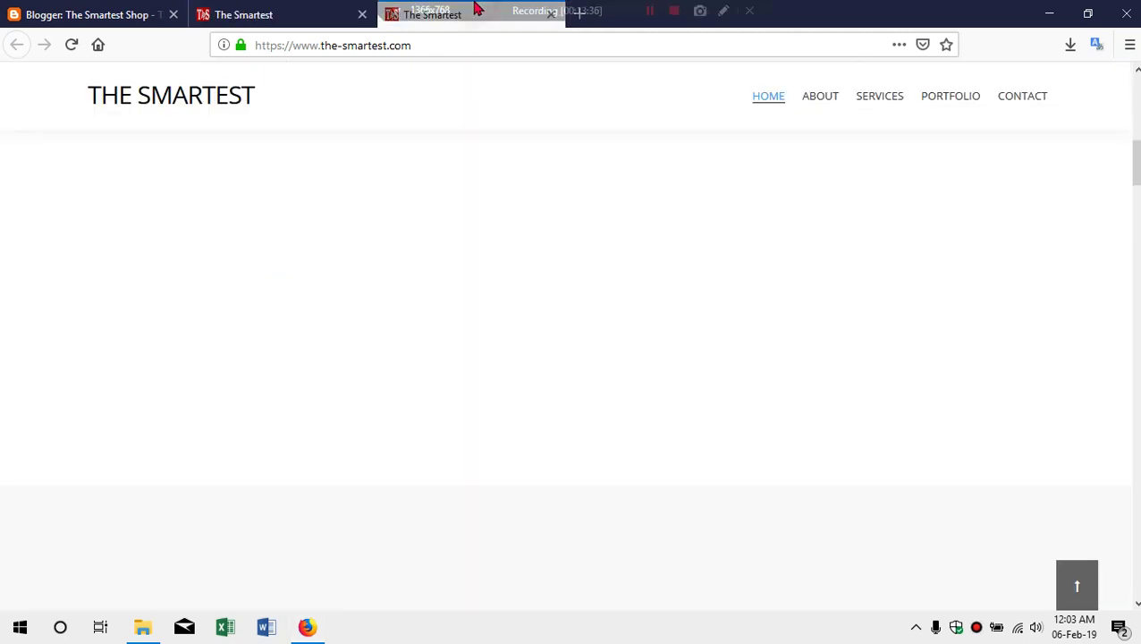
scroll(685, 193, down, 5)
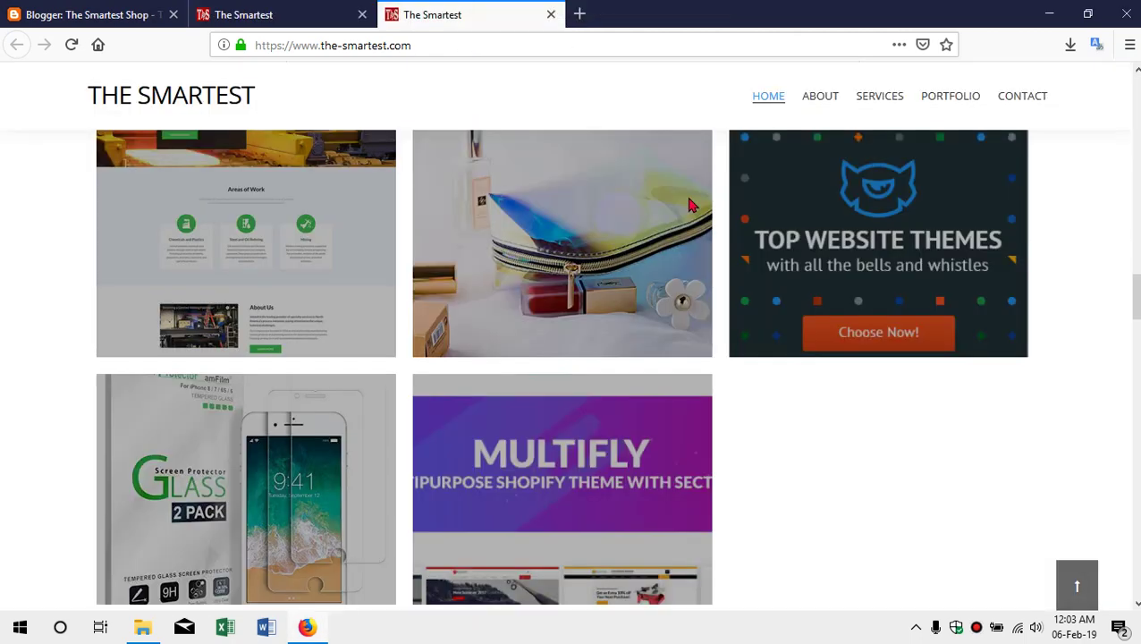
scroll(689, 204, up, 5)
scroll(687, 193, up, 3)
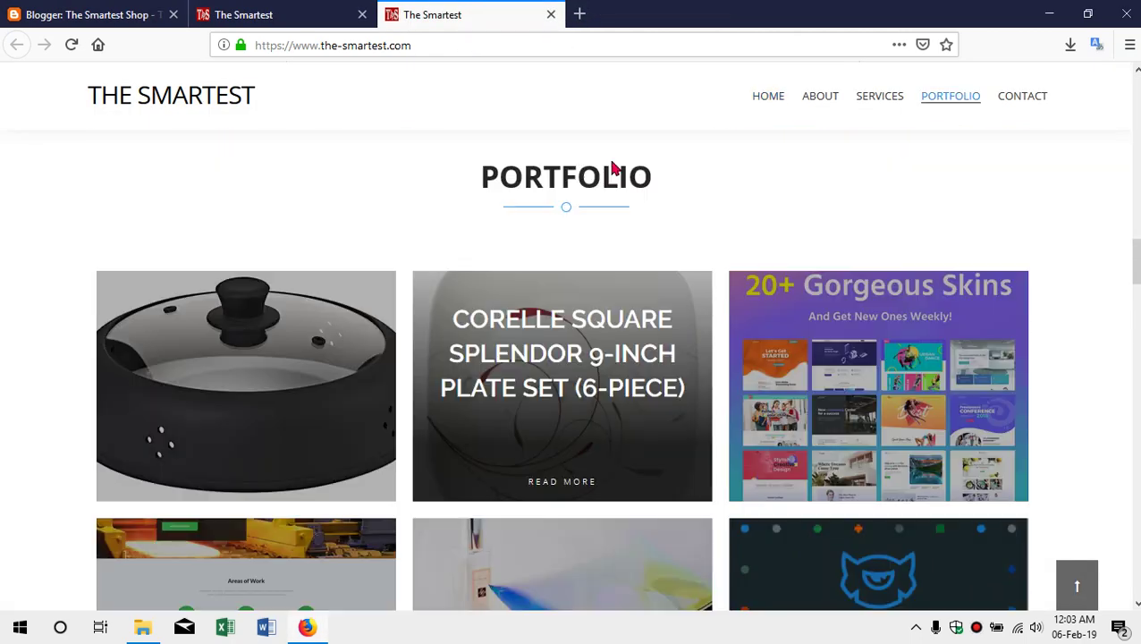
Return to the copy with the restored theme and review its banner, product posts and sidebar widgets
click(248, 11)
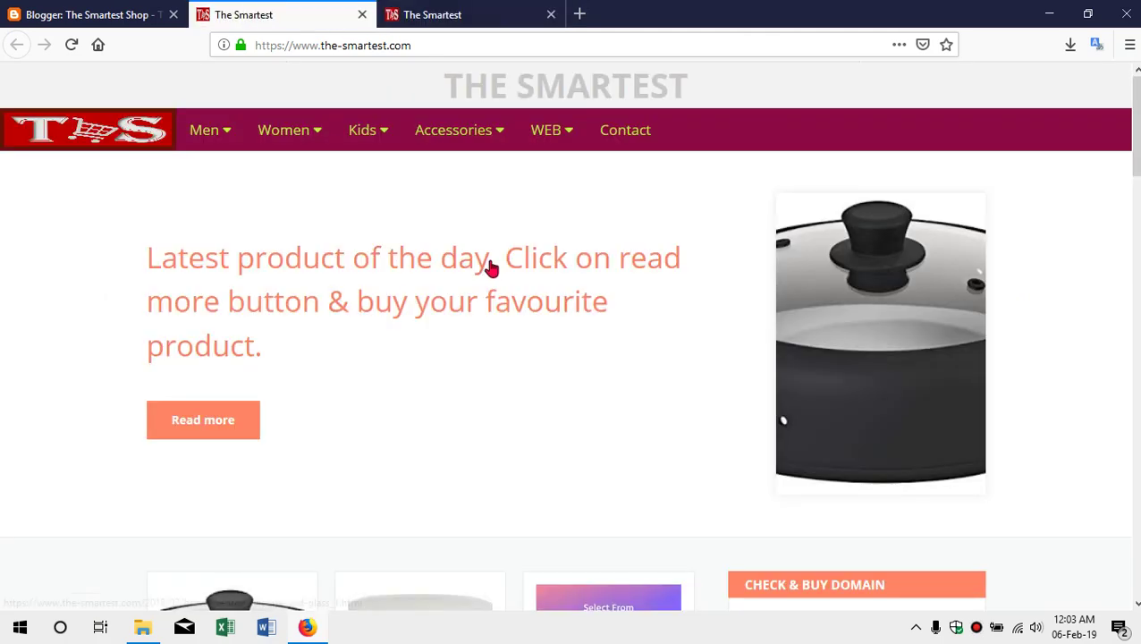
scroll(492, 267, down, 3)
scroll(491, 263, down, 5)
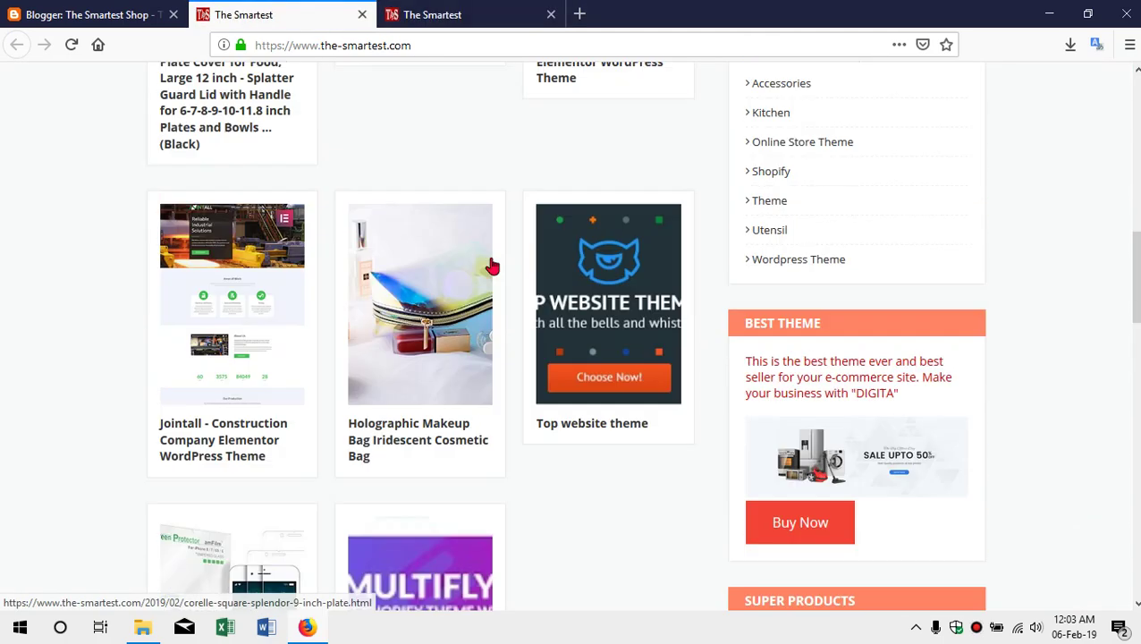
scroll(491, 259, down, 3)
scroll(491, 259, up, 9)
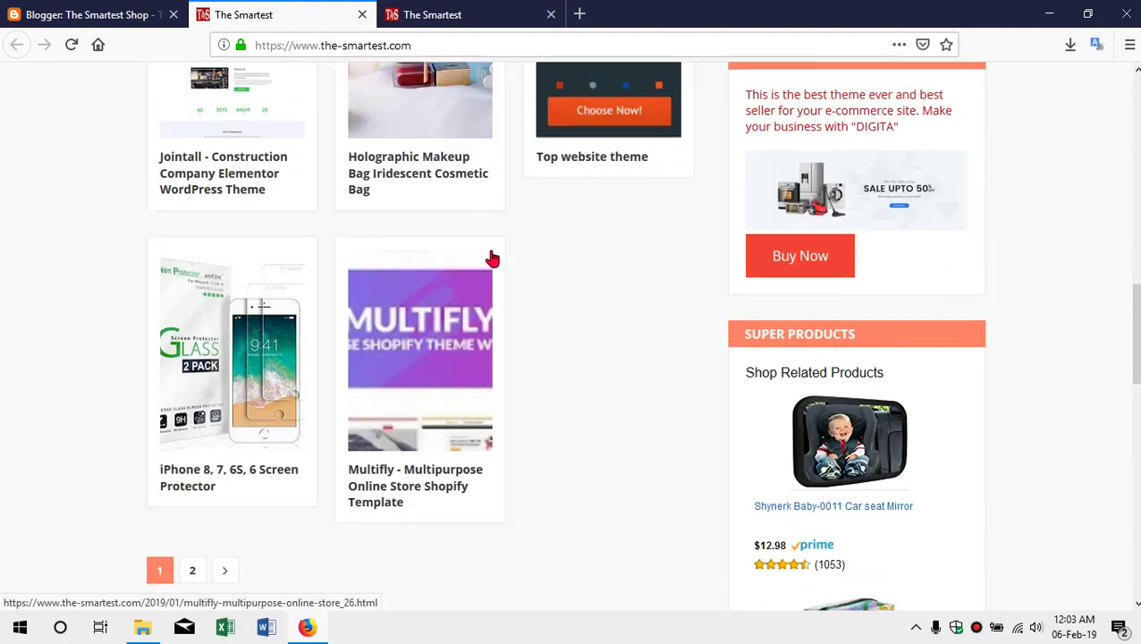
scroll(491, 258, up, 3)
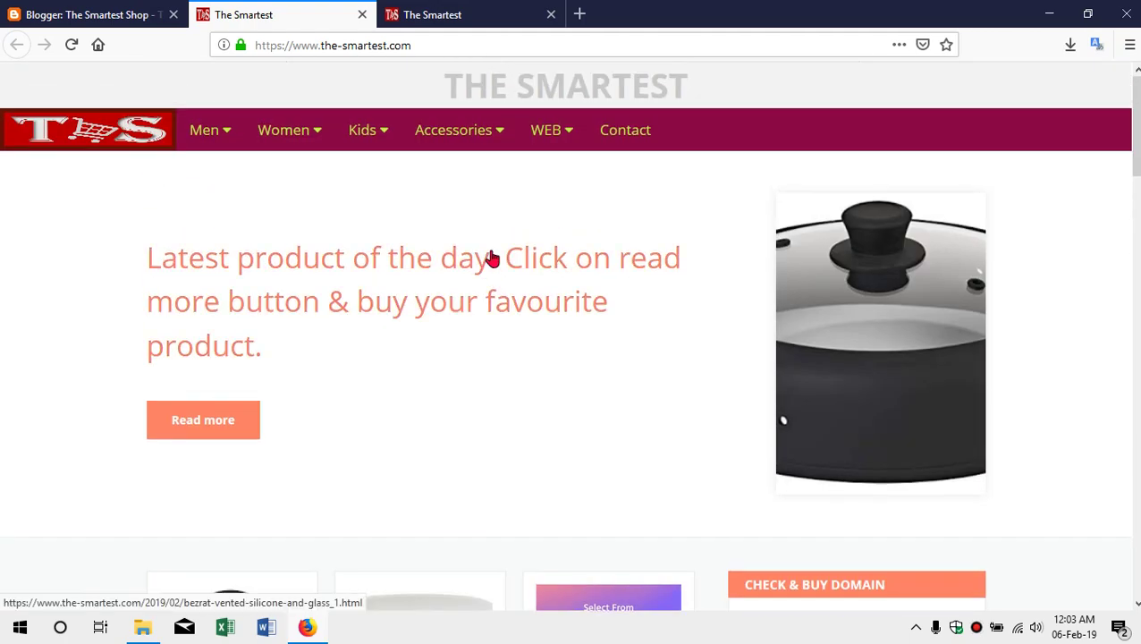
scroll(493, 257, down, 3)
scroll(497, 254, up, 3)
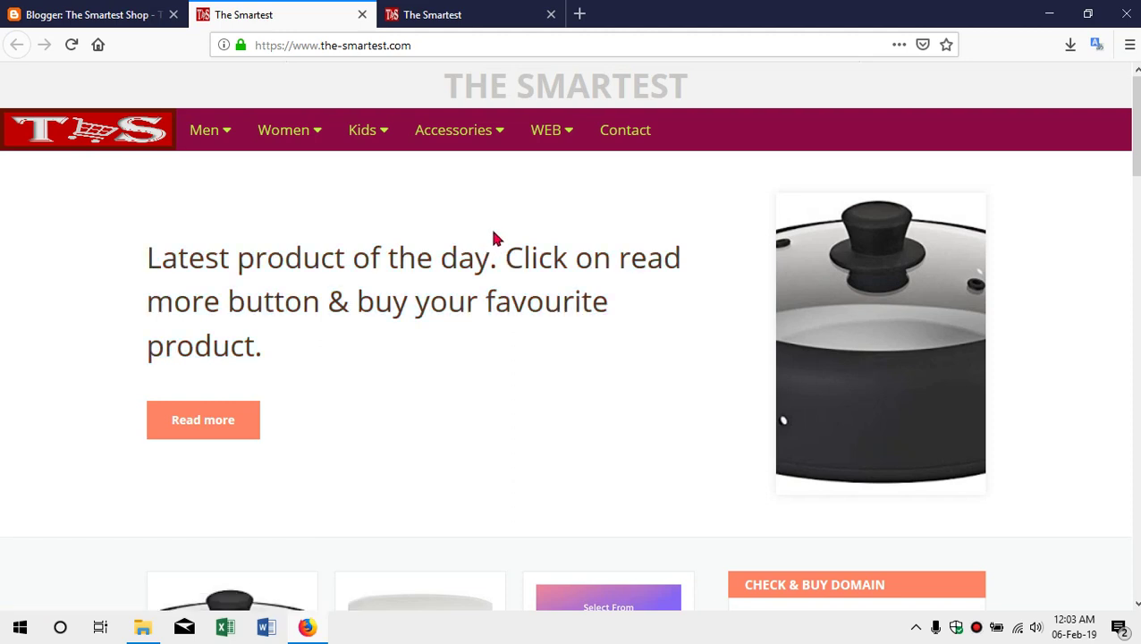
Open the Reading List in the Blogger dashboard and read the Blogger Buzz article "An update on Google+ and Blogger"
click(89, 16)
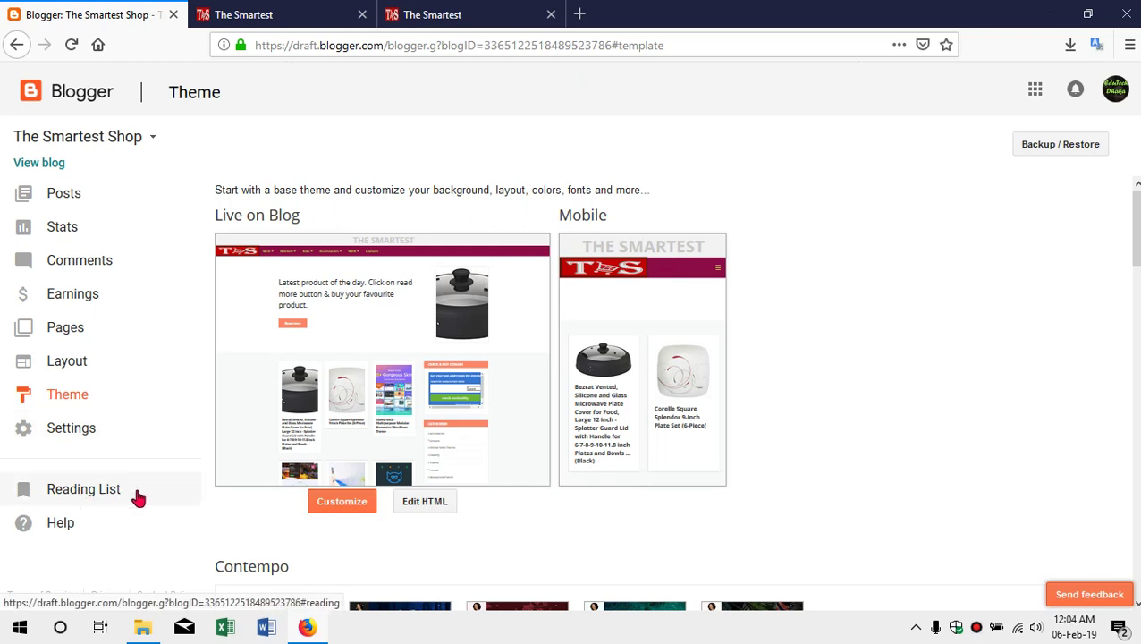
click(73, 497)
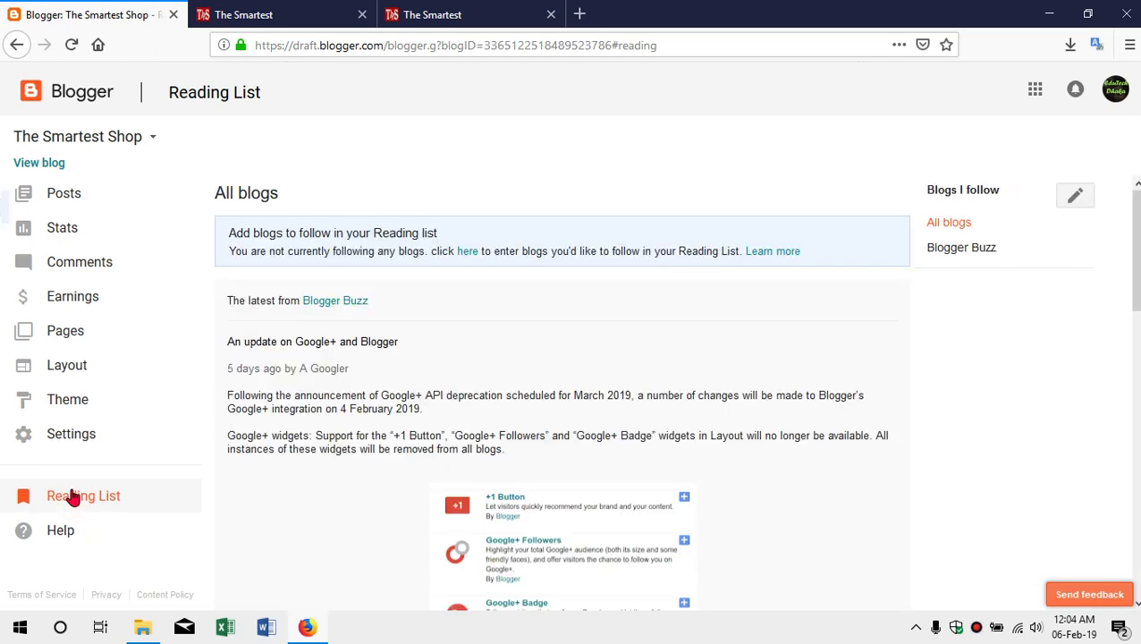
scroll(510, 331, down, 3)
scroll(511, 330, up, 3)
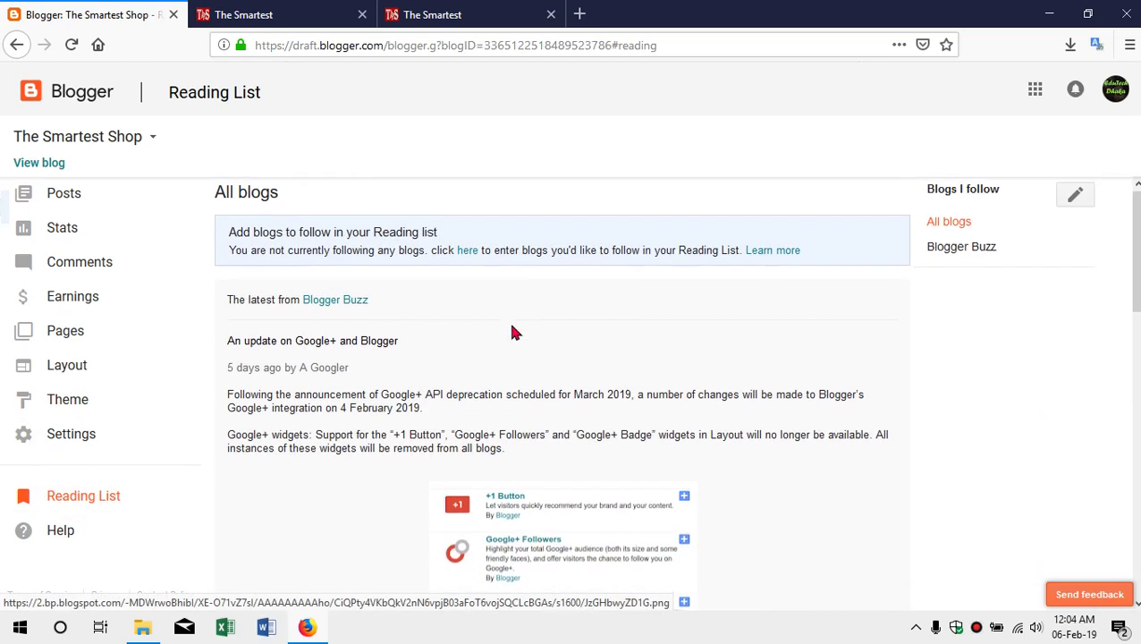
scroll(515, 327, down, 4)
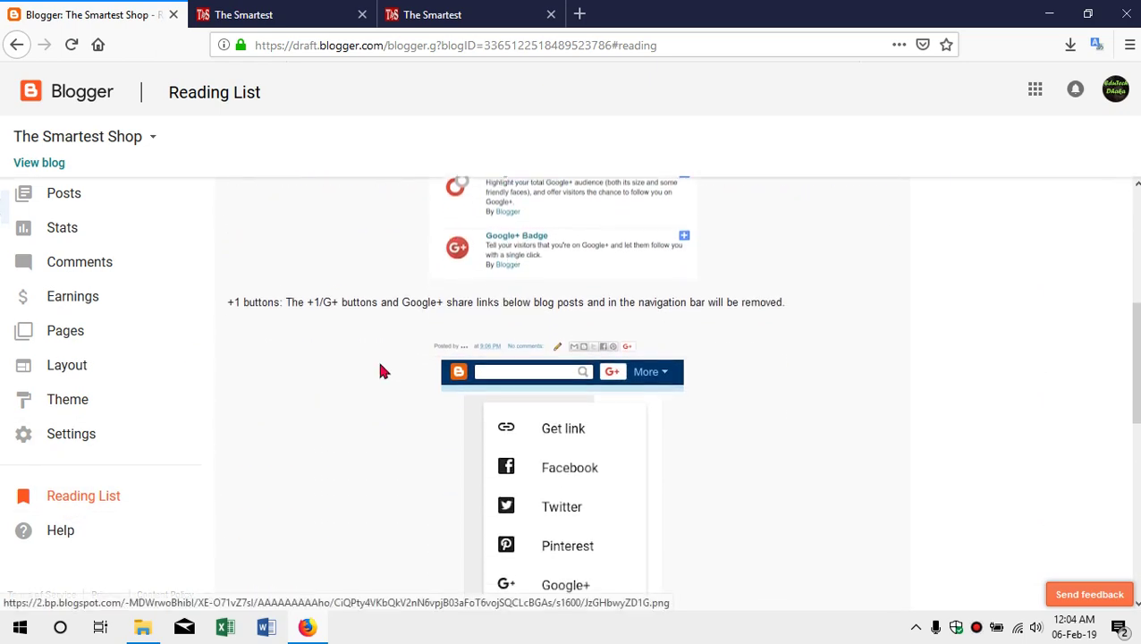
scroll(380, 371, down, 1)
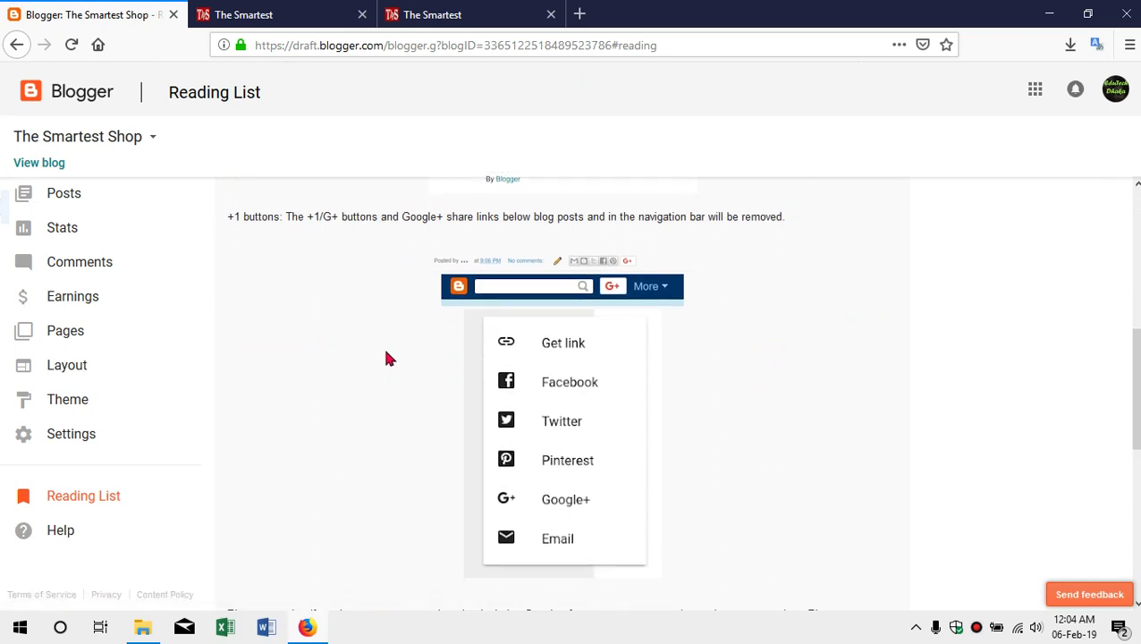
scroll(386, 358, up, 2)
scroll(386, 358, up, 3)
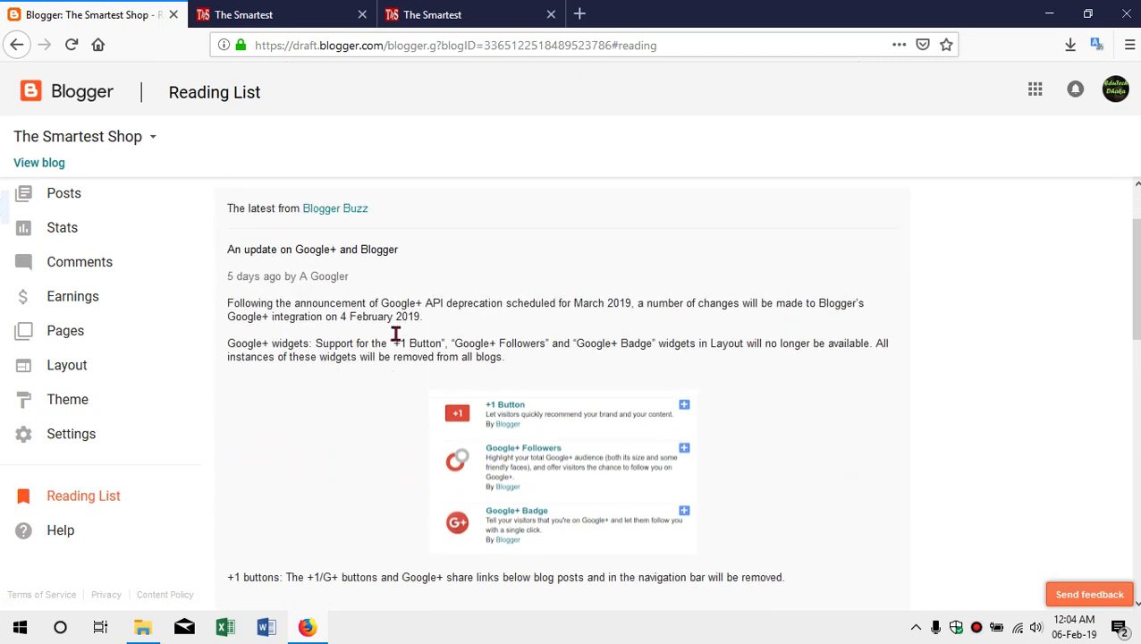
scroll(451, 309, down, 3)
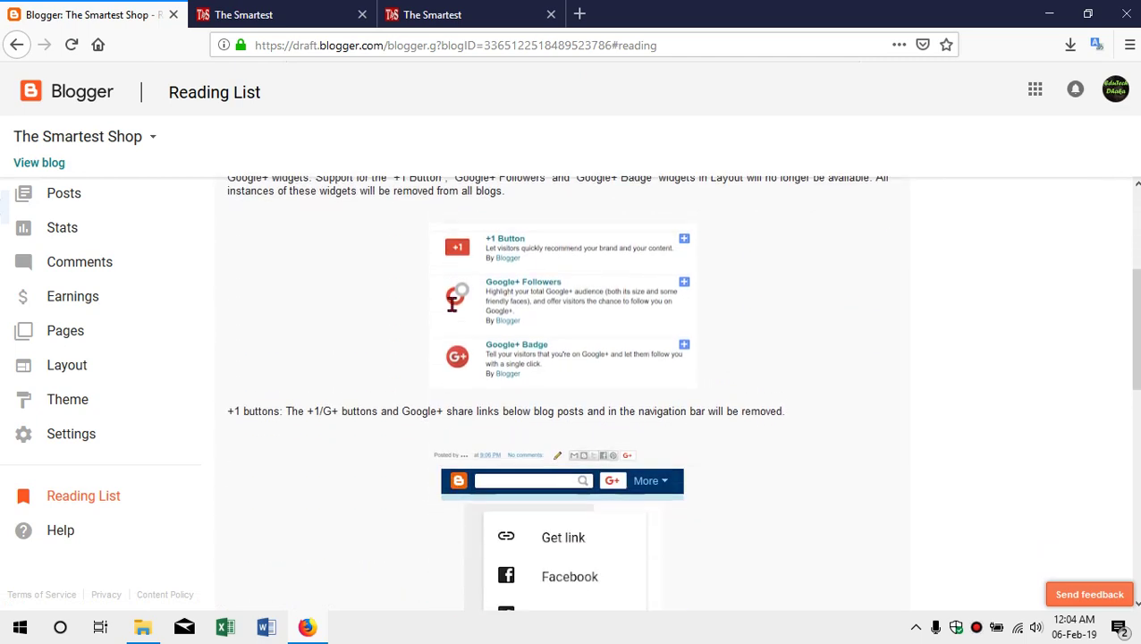
scroll(390, 328, up, 4)
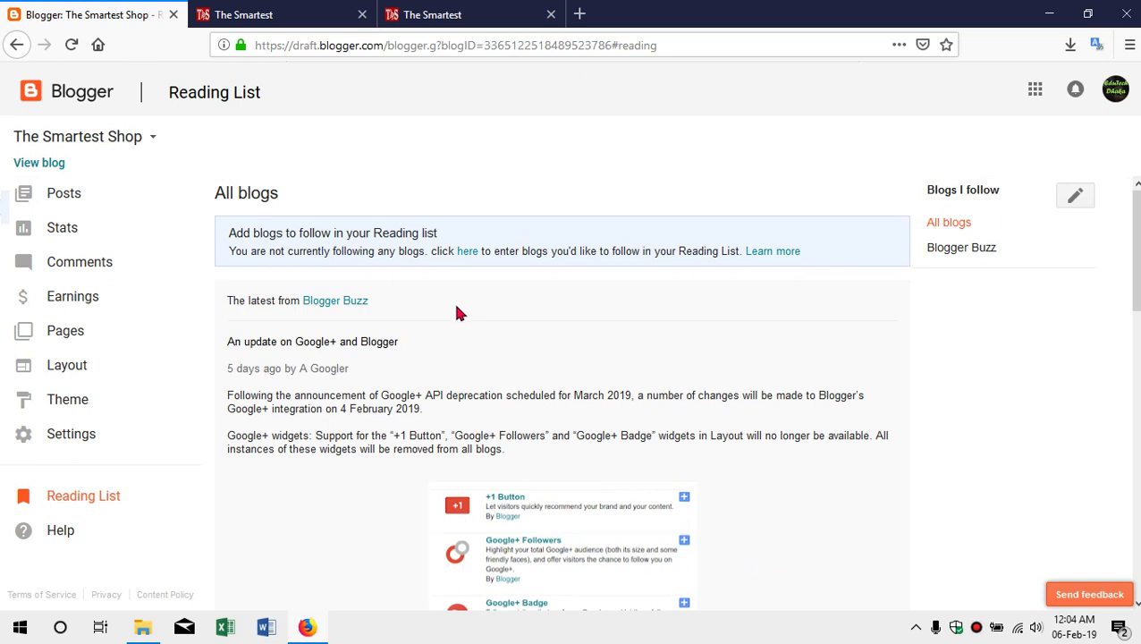
scroll(456, 311, down, 2)
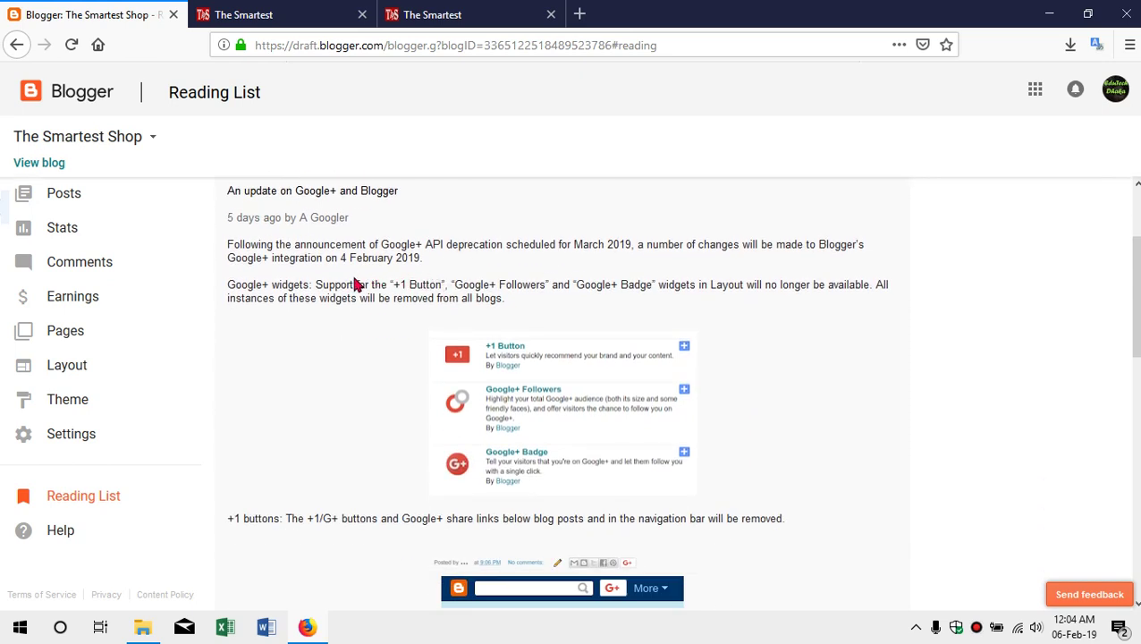
scroll(360, 295, down, 3)
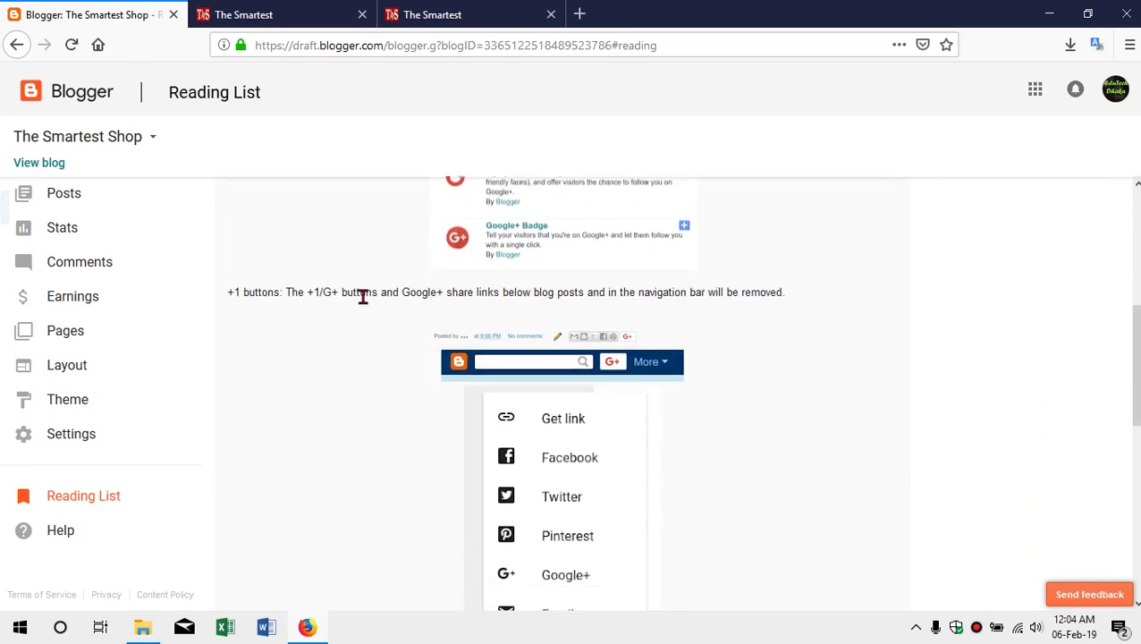
scroll(368, 313, down, 2)
scroll(368, 312, up, 3)
scroll(371, 300, up, 2)
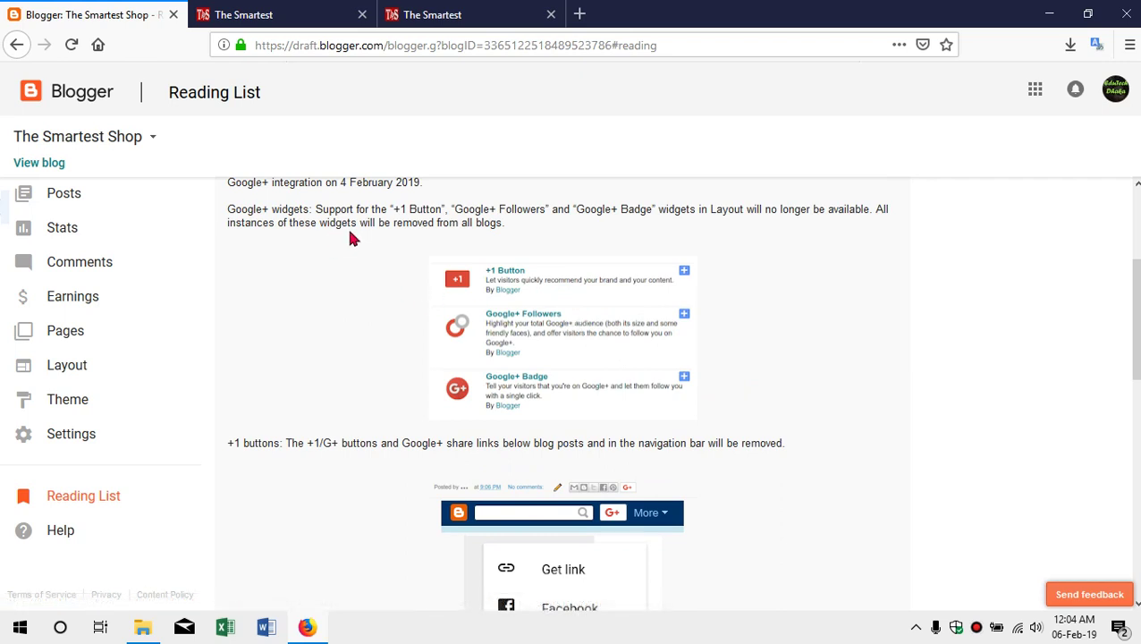
scroll(482, 270, down, 2)
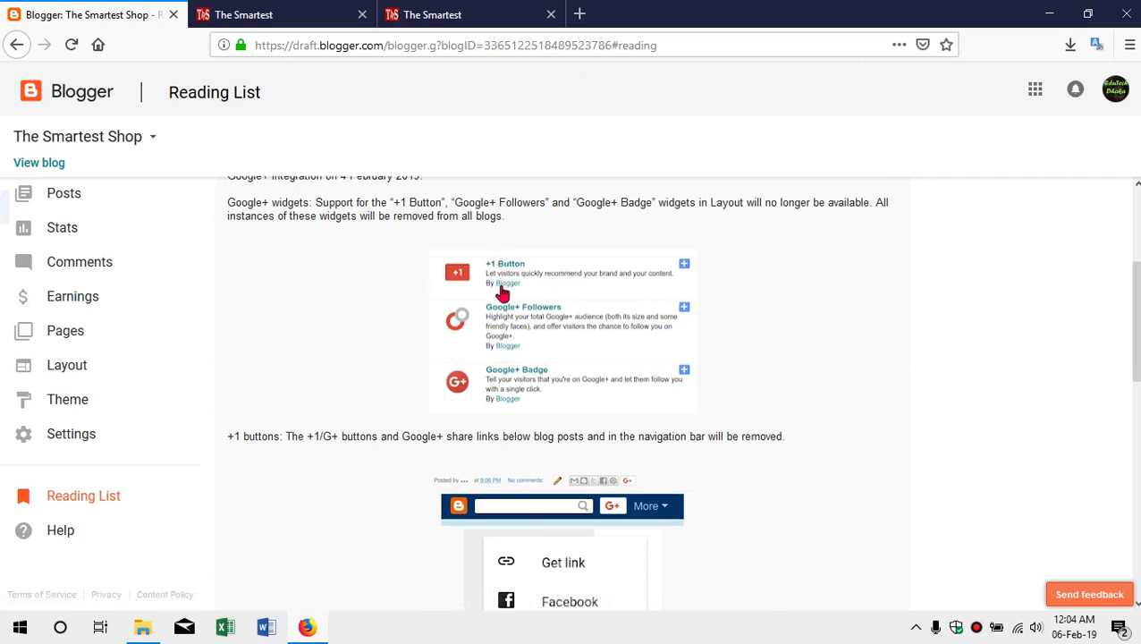
Open the blog's layout and bring up the list of gadgets available for the Sidebar Right section
click(76, 367)
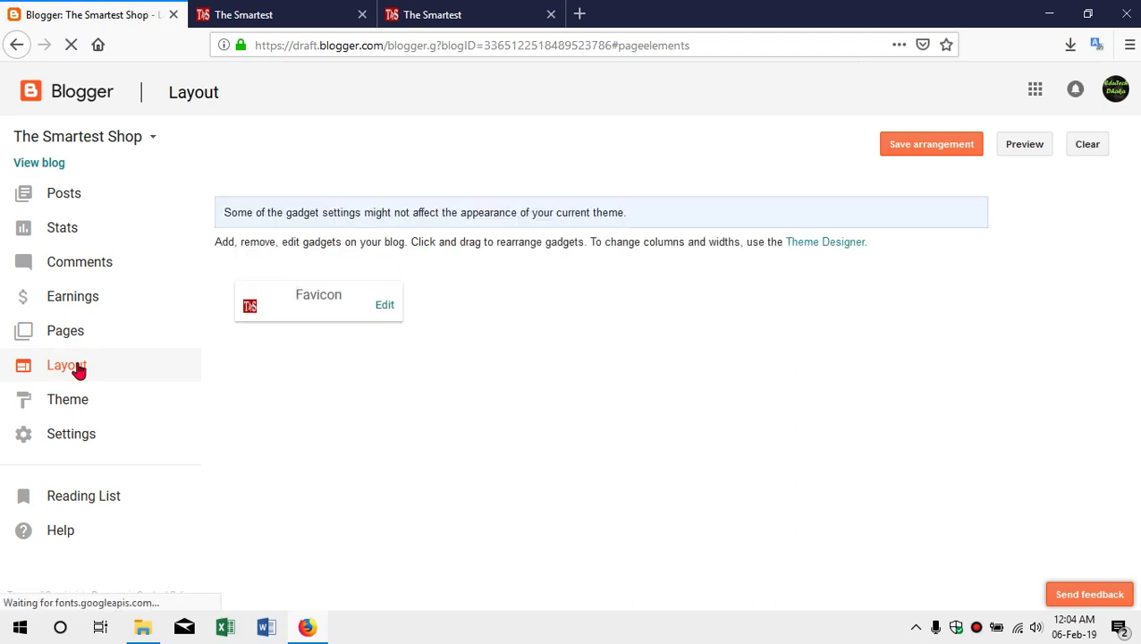
scroll(511, 330, down, 1)
scroll(512, 334, down, 1)
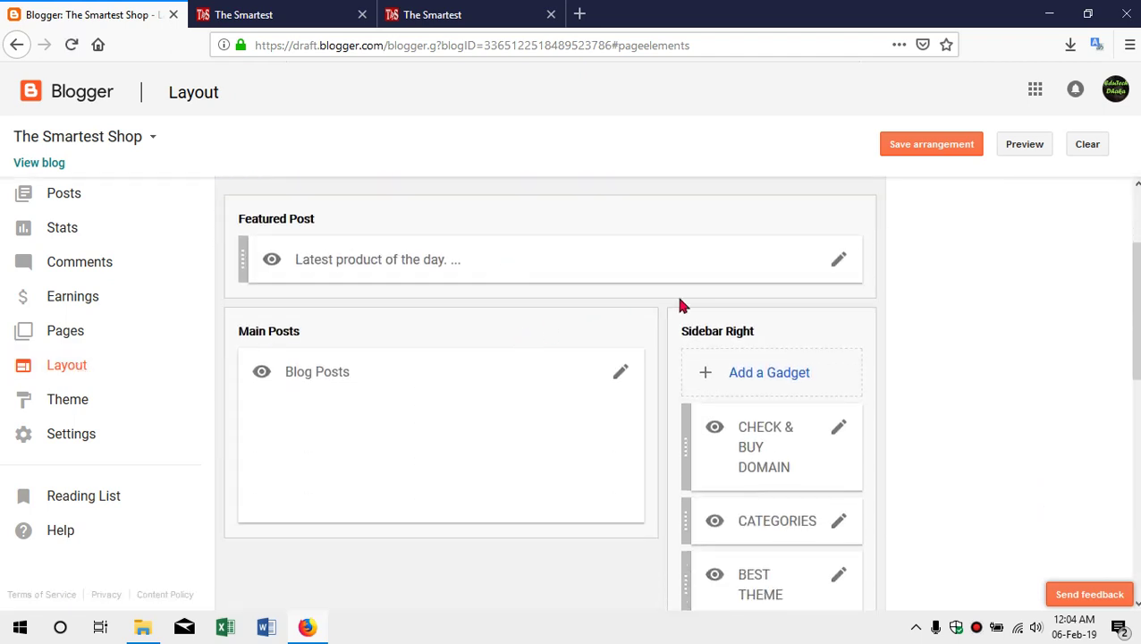
click(775, 380)
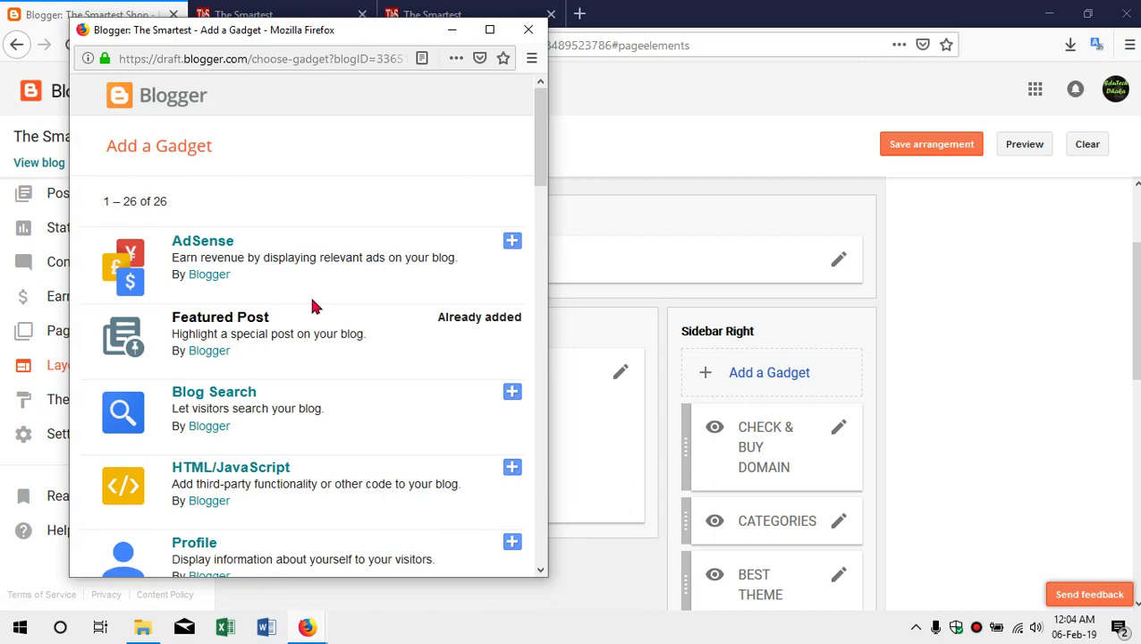
Check the whole gadget list for the +1 Button, Google+ Followers and Google+ Badge widgets, and close it without adding a gadget
scroll(313, 306, down, 3)
scroll(315, 308, down, 3)
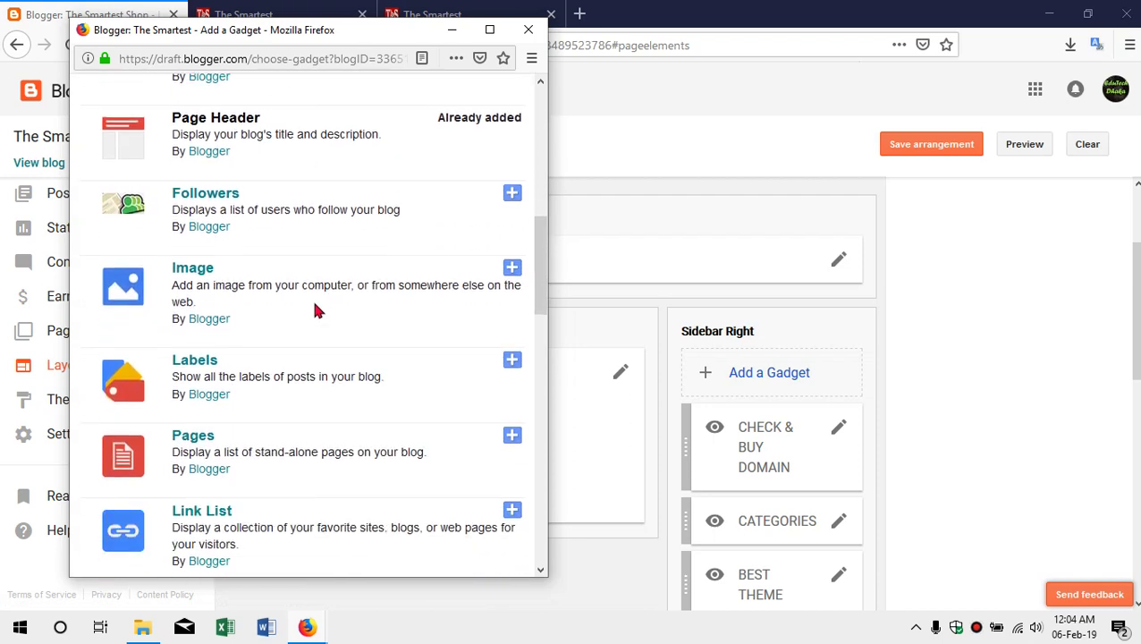
scroll(314, 310, down, 6)
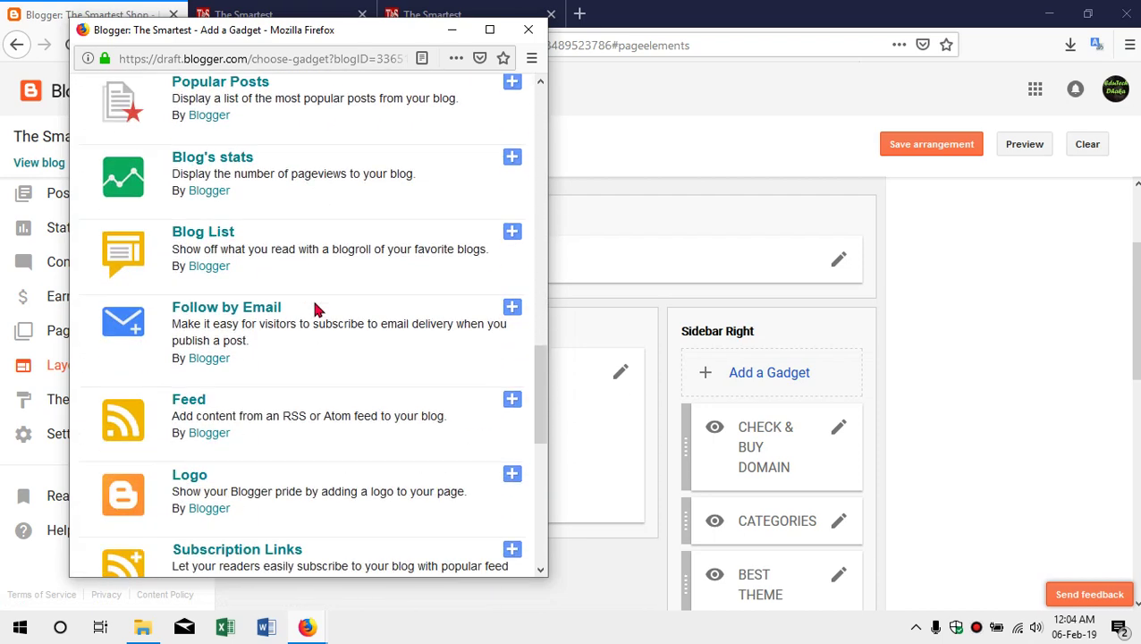
scroll(315, 309, down, 8)
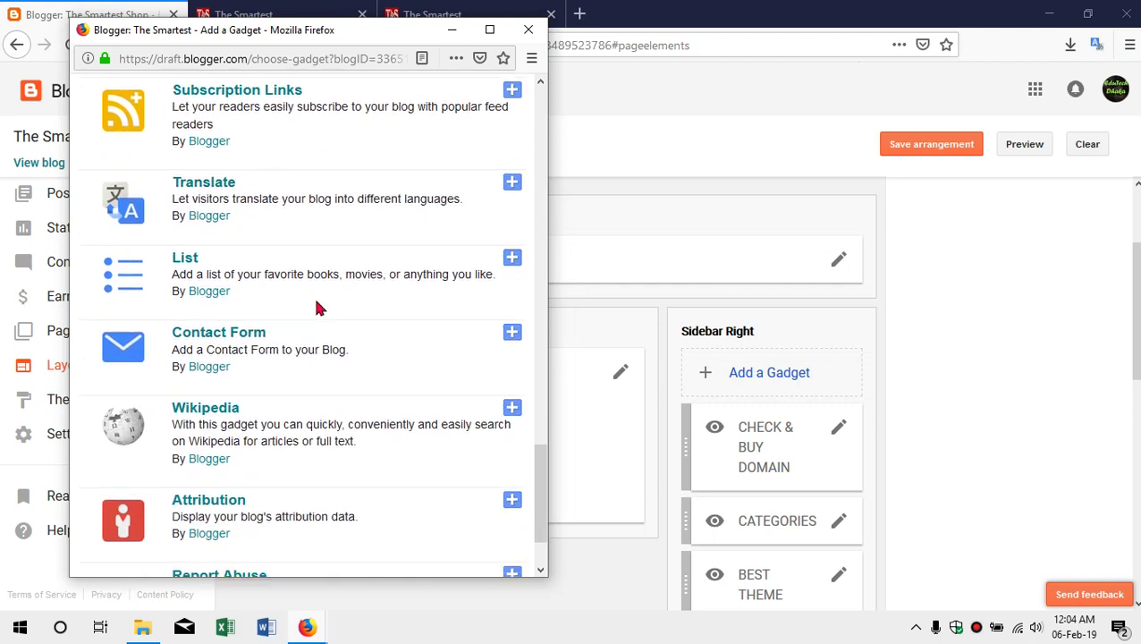
scroll(317, 307, down, 2)
scroll(322, 308, up, 1)
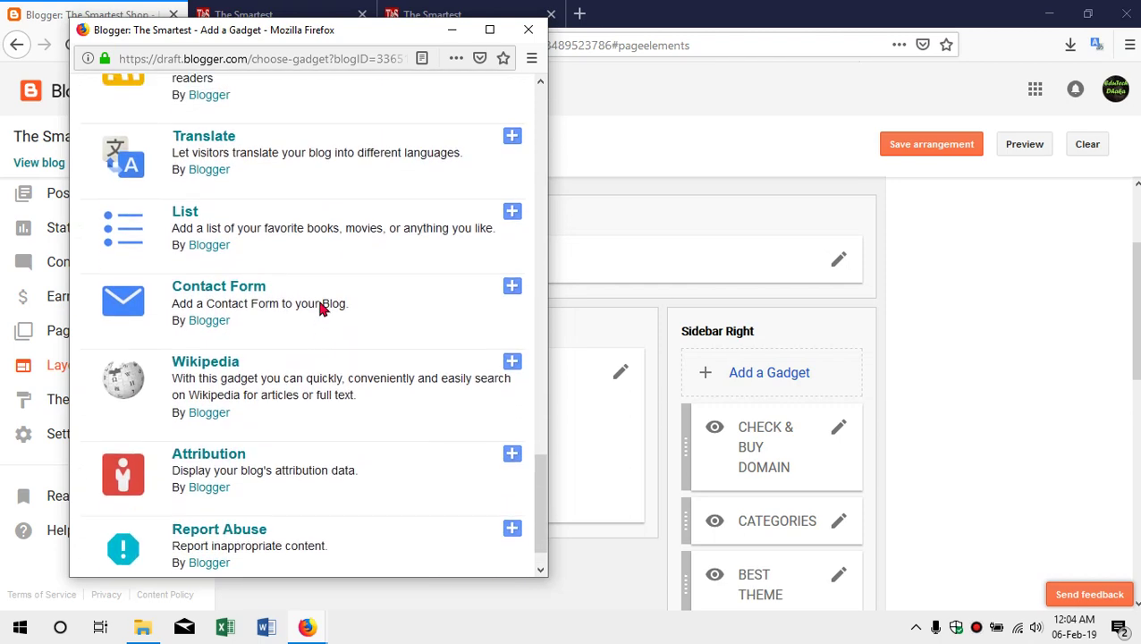
scroll(322, 309, up, 5)
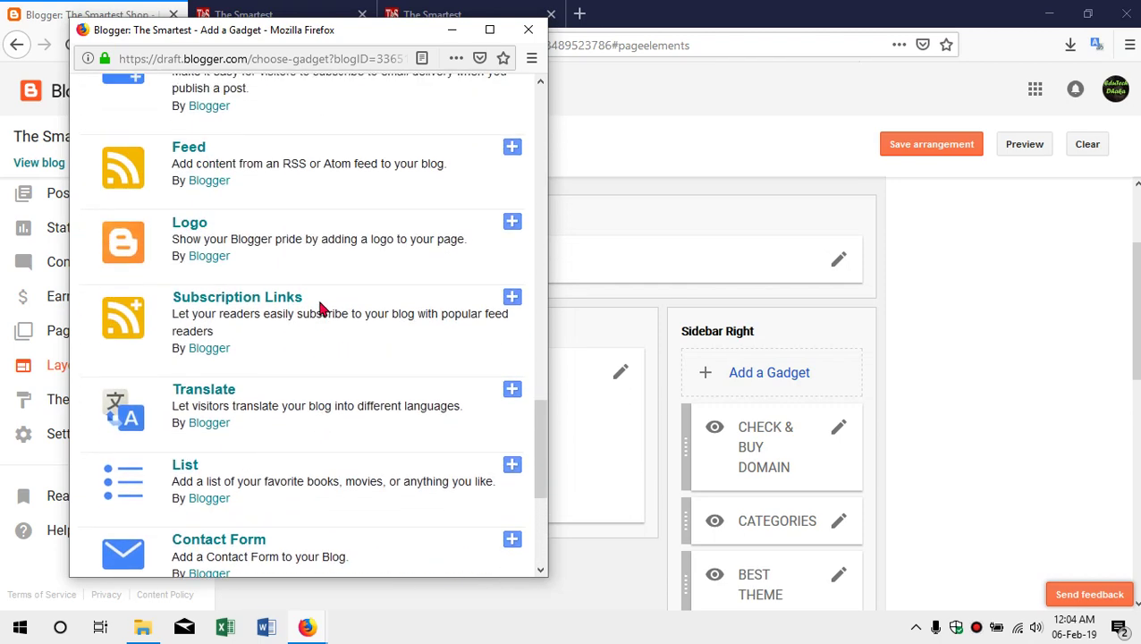
scroll(250, 310, up, 1)
scroll(247, 310, up, 10)
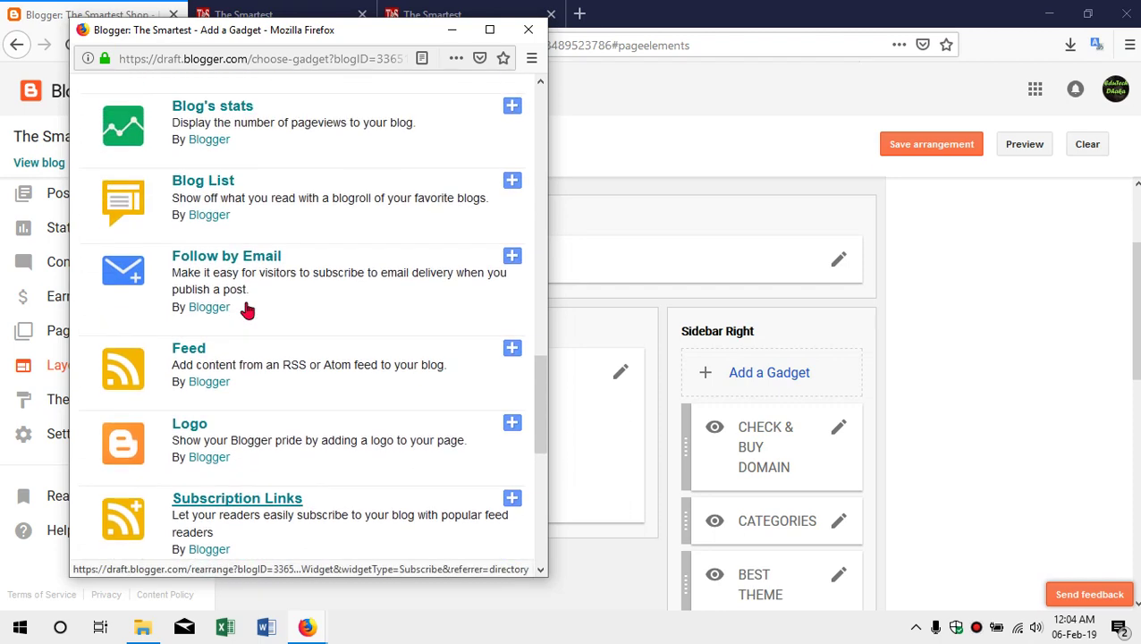
scroll(268, 306, up, 10)
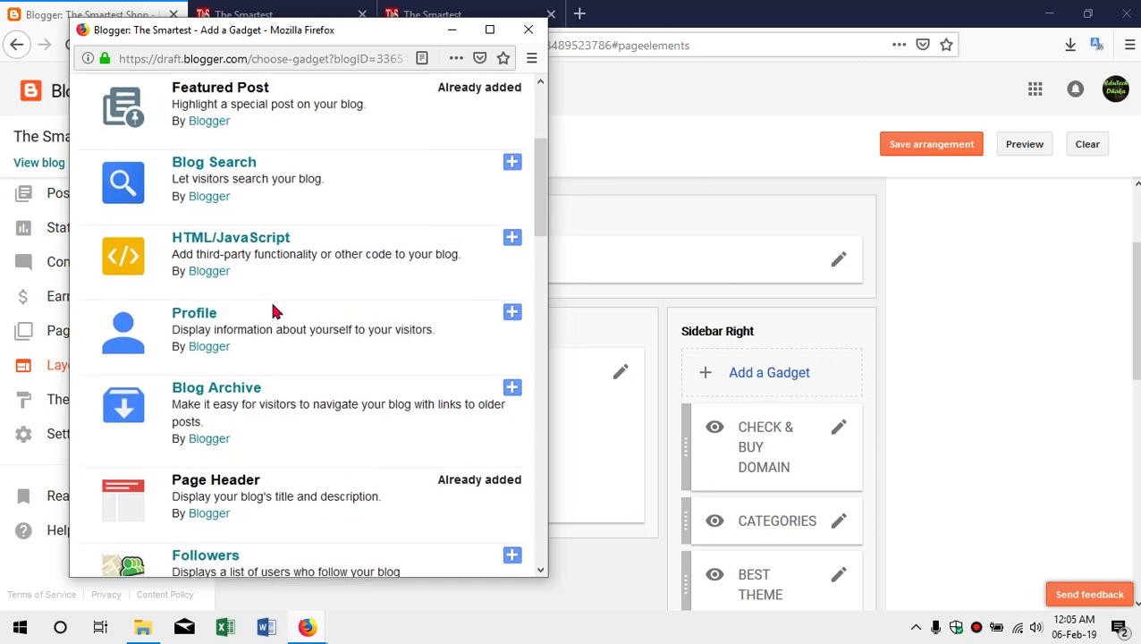
scroll(275, 310, up, 5)
scroll(331, 310, down, 3)
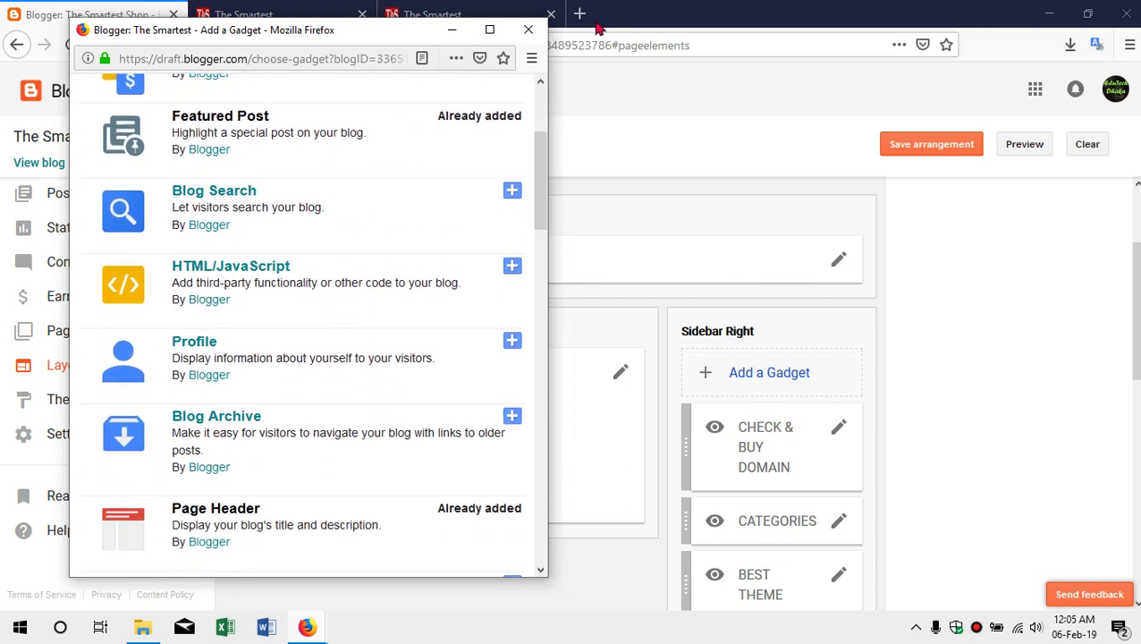
click(528, 30)
Return to the Reading List and read the Google+ article's sections on widgets, +1 buttons, custom templates, comments and user profiles
click(79, 499)
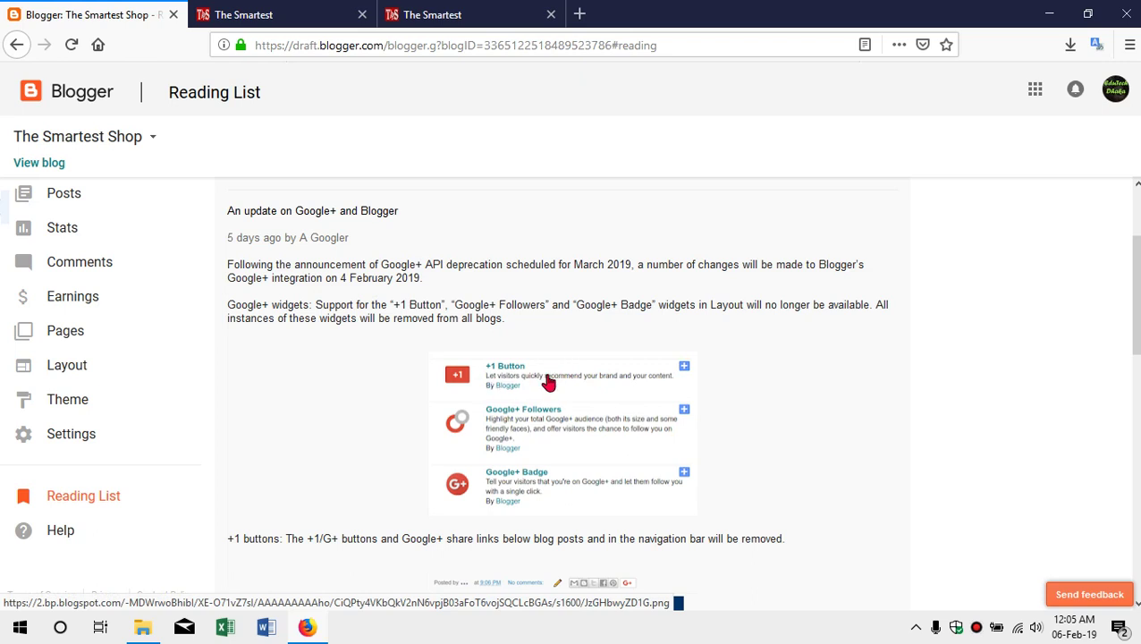
scroll(548, 427, down, 2)
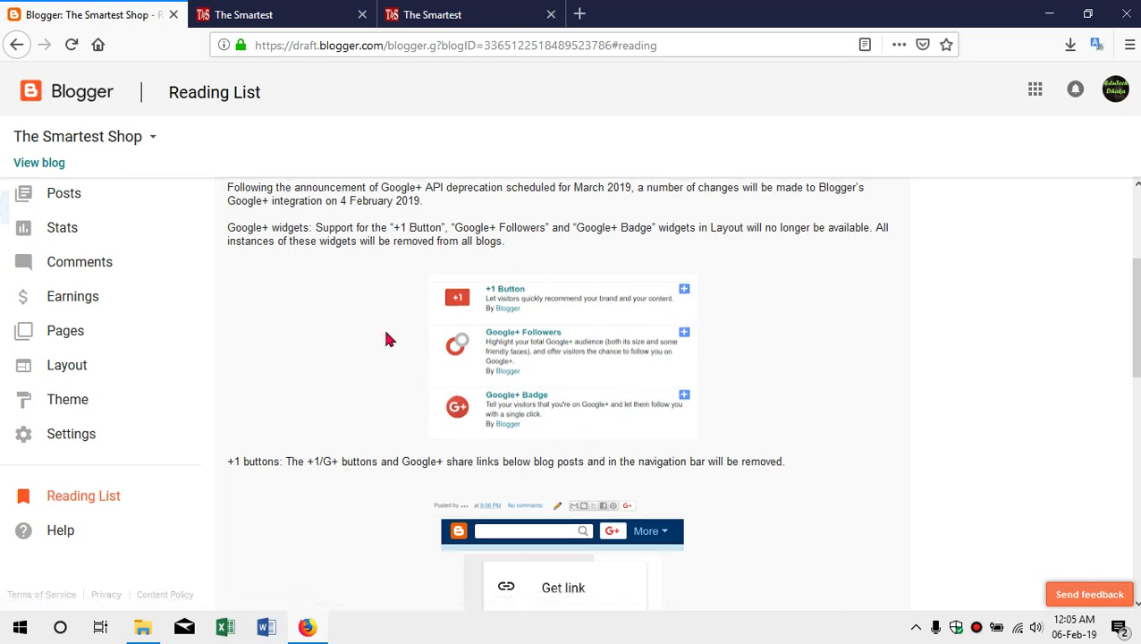
scroll(387, 337, down, 4)
scroll(383, 350, up, 2)
scroll(344, 461, up, 2)
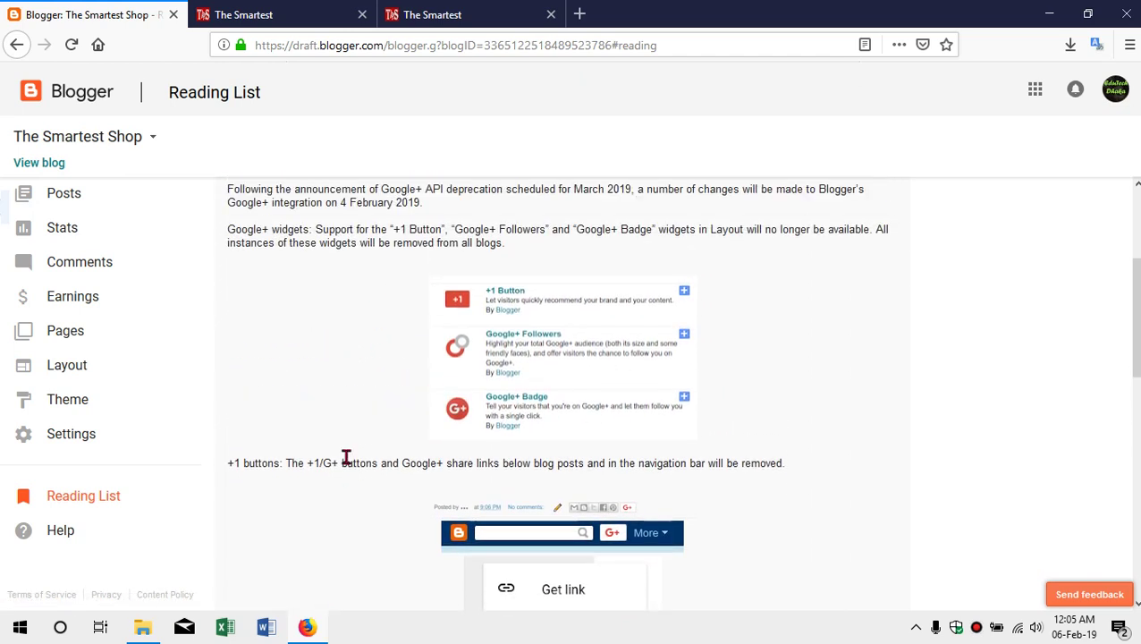
scroll(352, 423, down, 6)
scroll(379, 413, down, 1)
scroll(379, 413, down, 3)
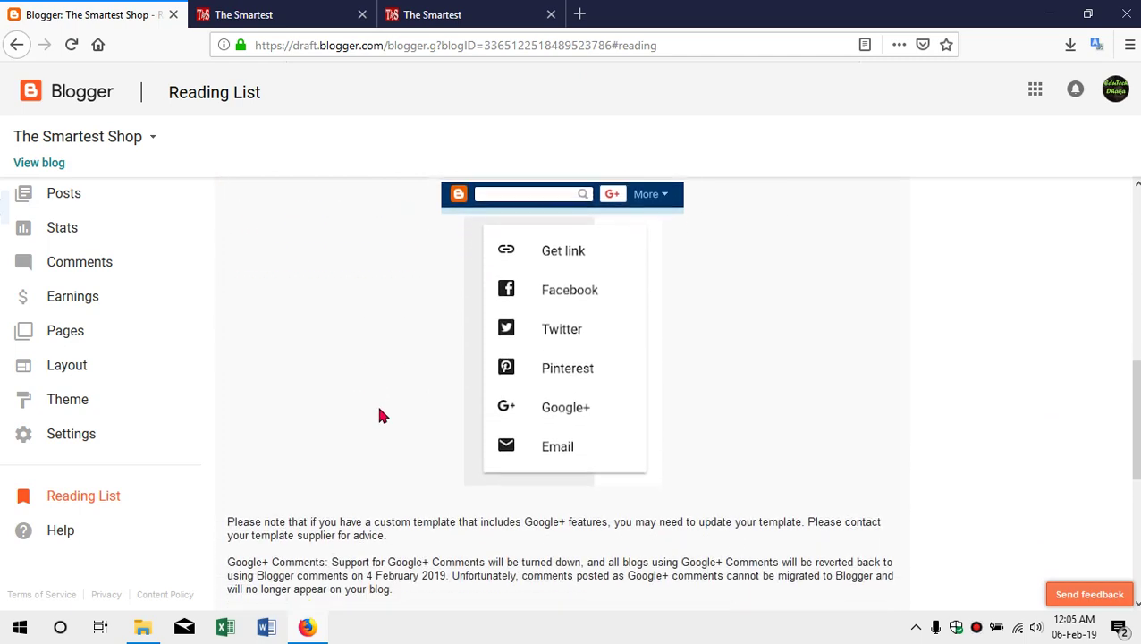
scroll(402, 408, down, 2)
scroll(414, 405, down, 4)
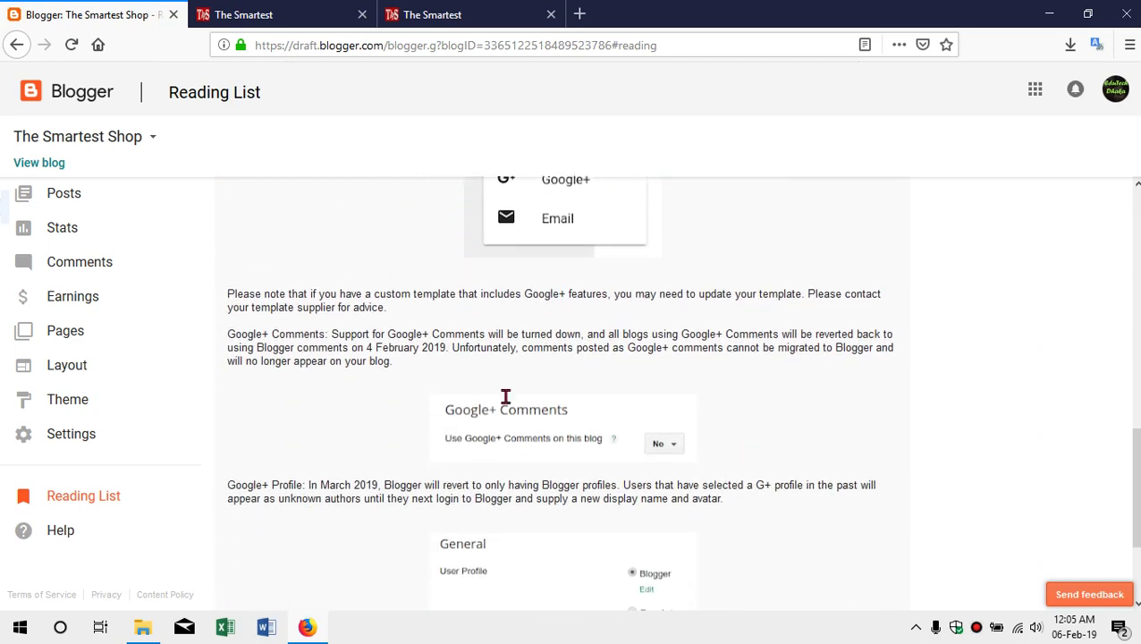
scroll(394, 422, down, 1)
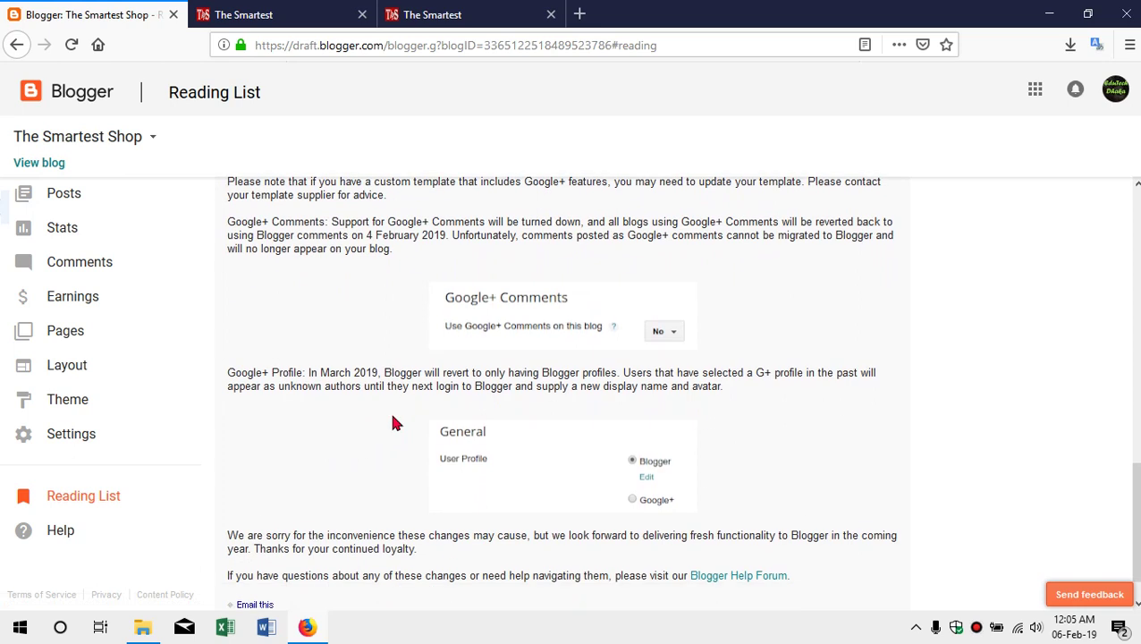
Open the blog's User settings and check the User Profile choice between Blogger and Google+
click(51, 436)
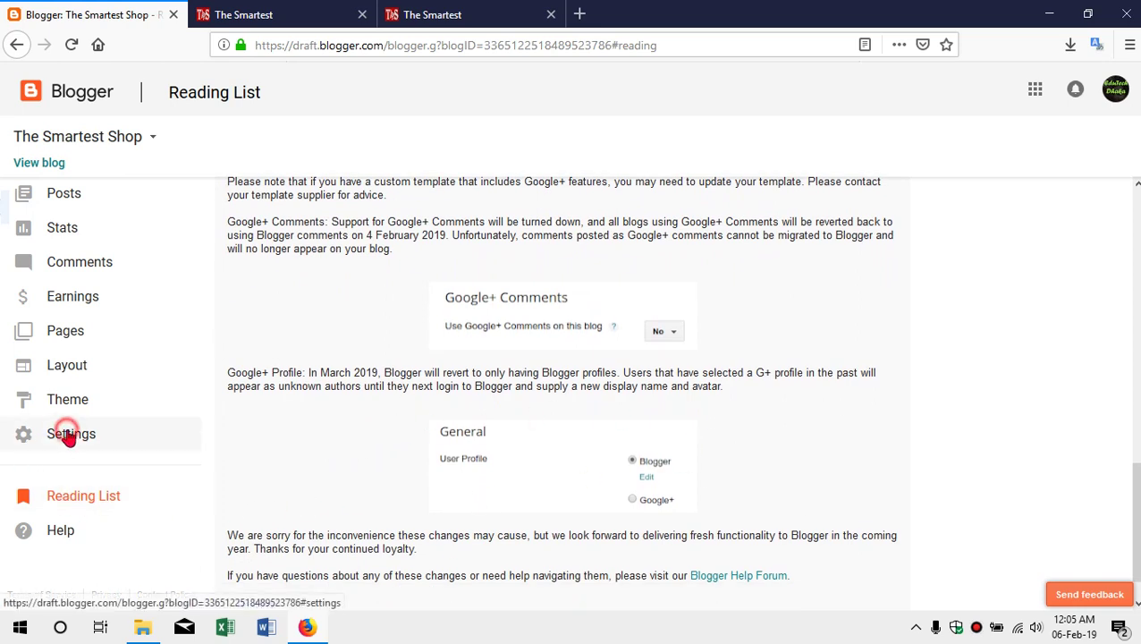
scroll(81, 473, down, 1)
scroll(94, 506, down, 3)
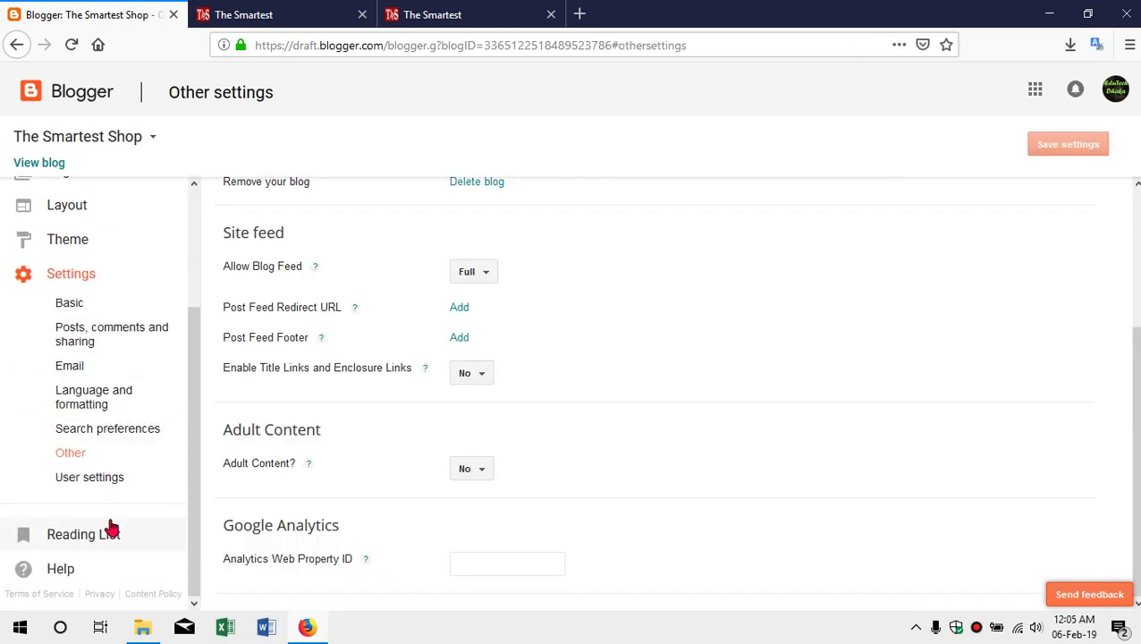
click(100, 483)
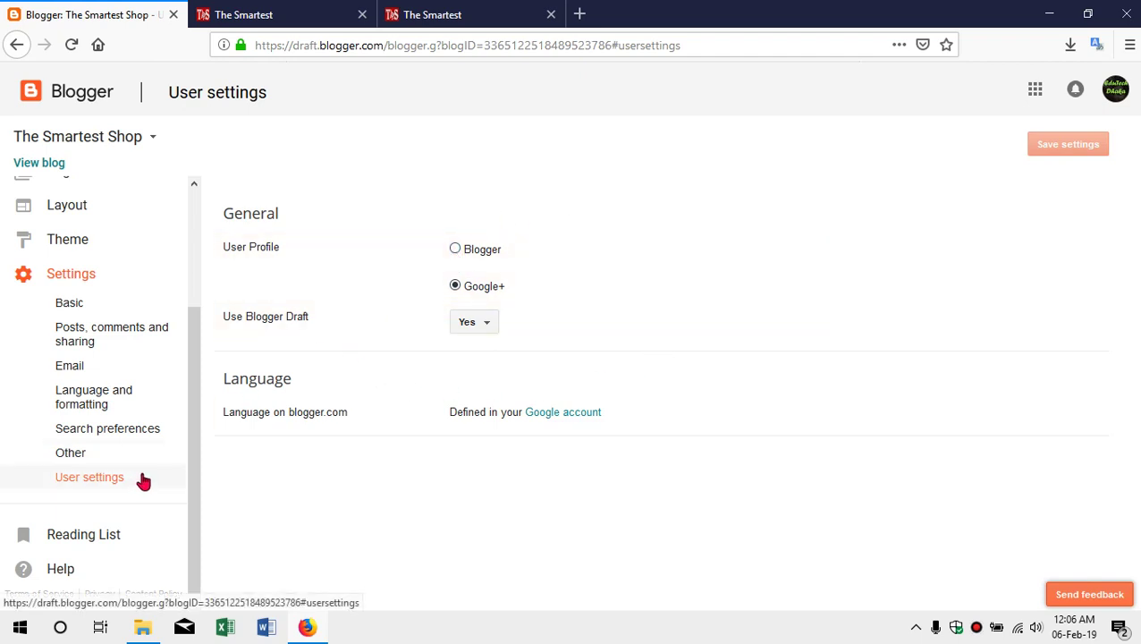
scroll(143, 482, up, 3)
scroll(199, 471, down, 3)
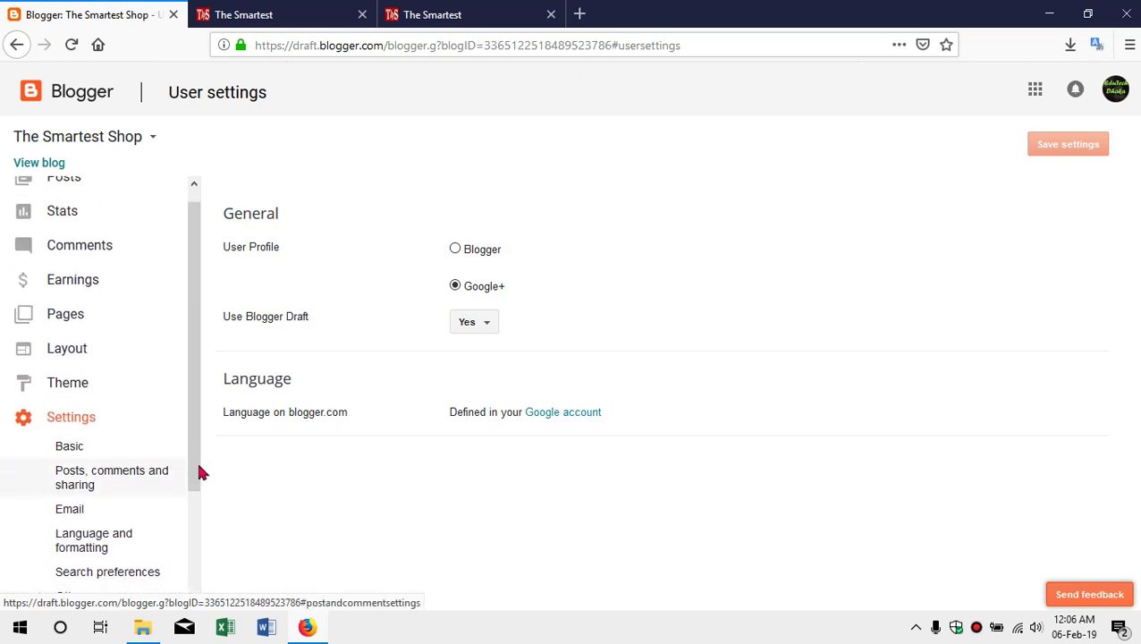